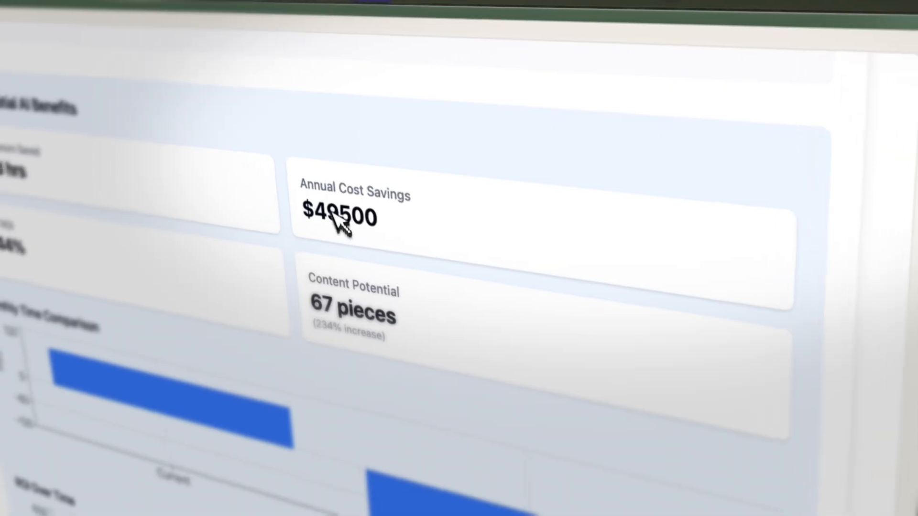
click(396, 224)
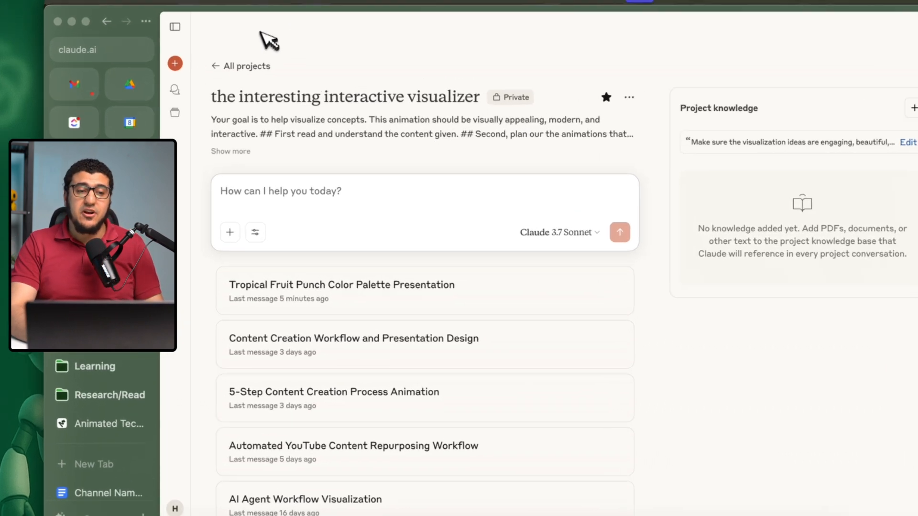
Start a new Claude chat and paste the prompt template asking for a highly detailed visuals prompt based on video content and a color palette.
click(181, 74)
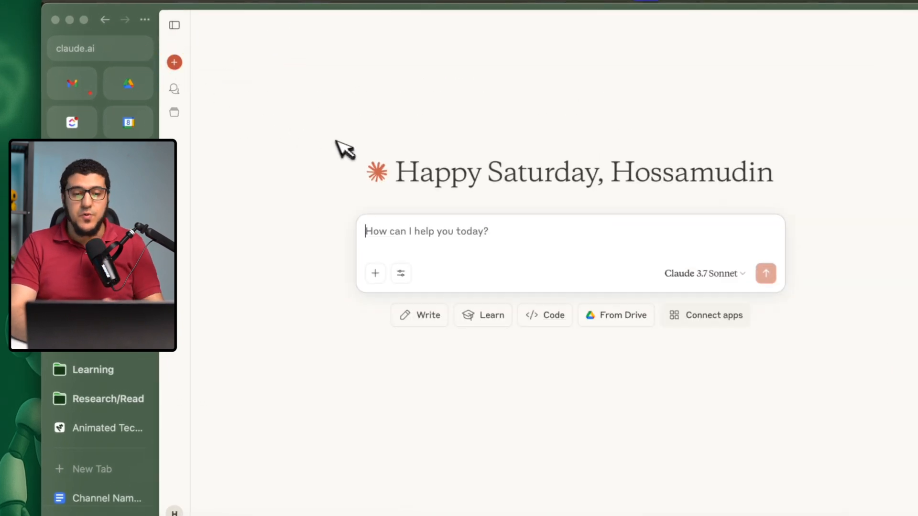
text(I would like a large language model (claude) to create a visualization for my video. Here's my content:  Please write a highly detailed prompt to generate interesting visuals with Code. Use this color pallete:)
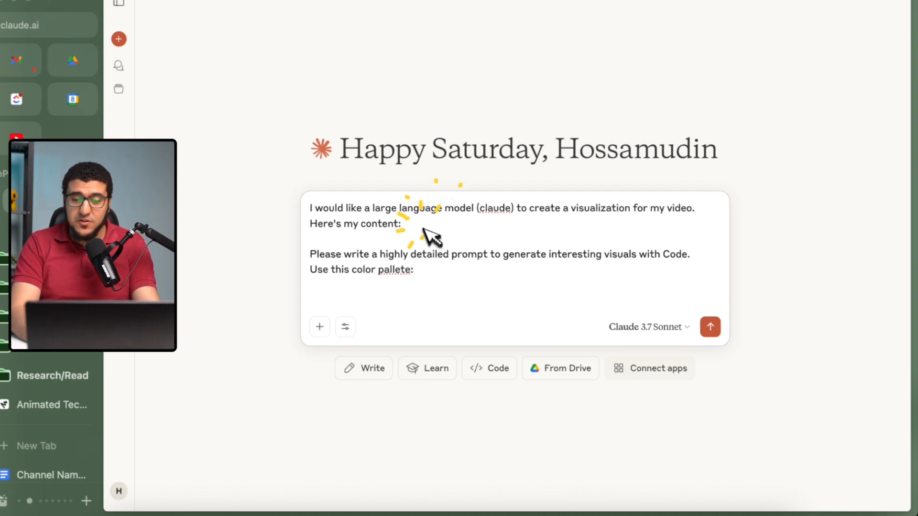
Copy the whole script from the '7 Awesome things Claude' task into the prompt under "Here's my content:", leaving out the trailing voice-over file lines.
click(531, 510)
scroll(334, 221, down, 10)
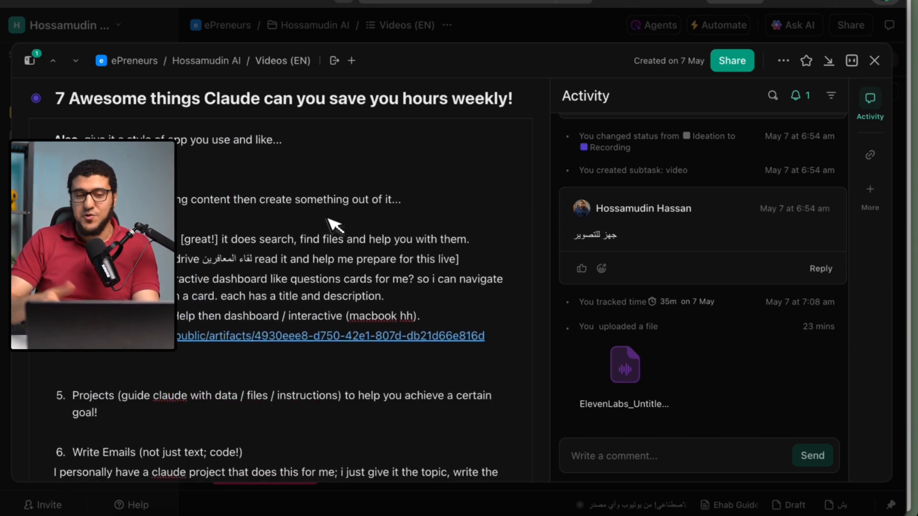
click(326, 218)
key(super+a)
key(super+Tab)
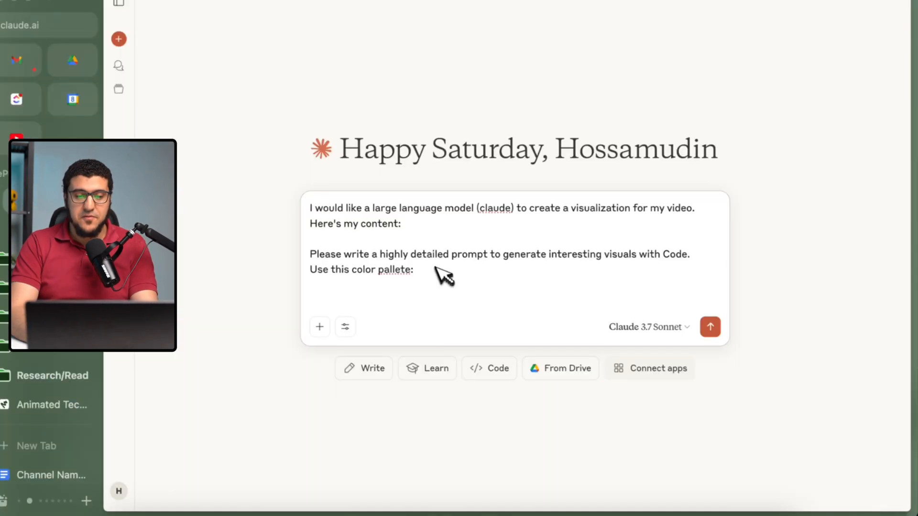
key(super+v)
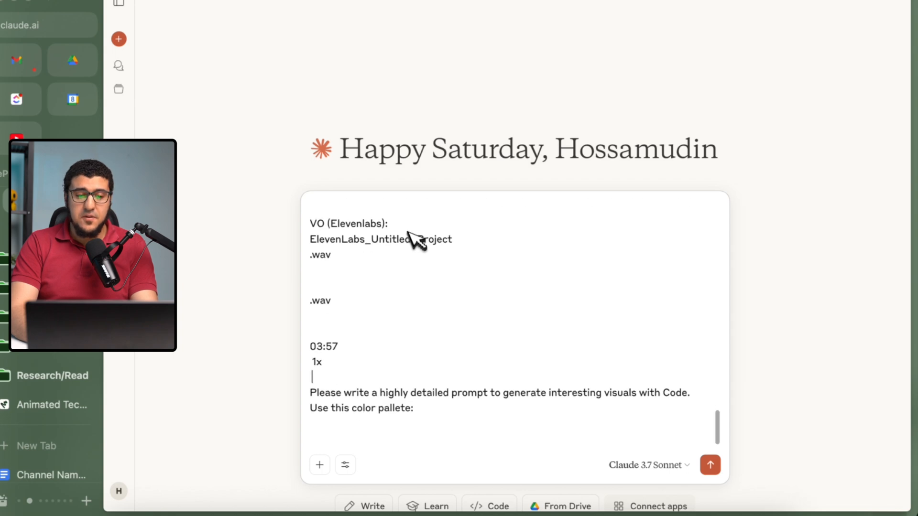
shift+click(318, 215)
key(BackSpace)
Copy the Tropical-Fruit-Punch palette code from the brand guideline document and paste it below "Use this color pallete:" in the prompt.
click(415, 407)
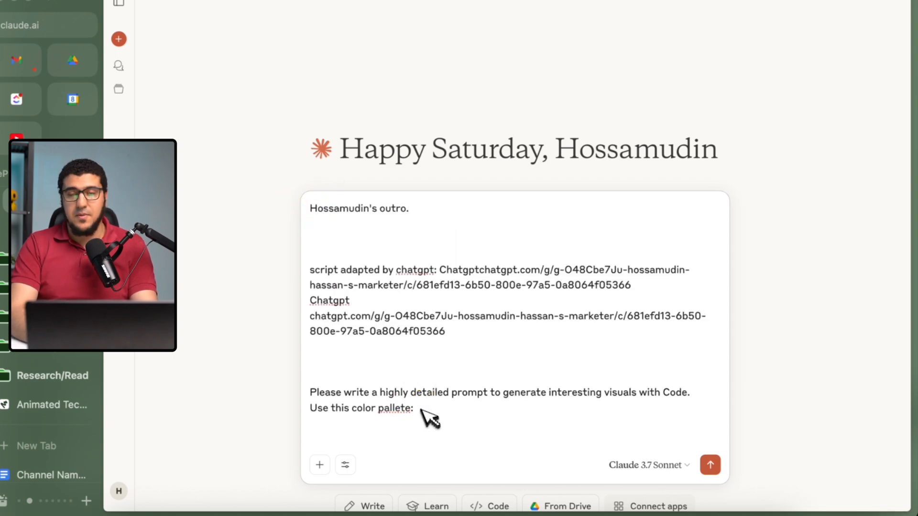
click(41, 473)
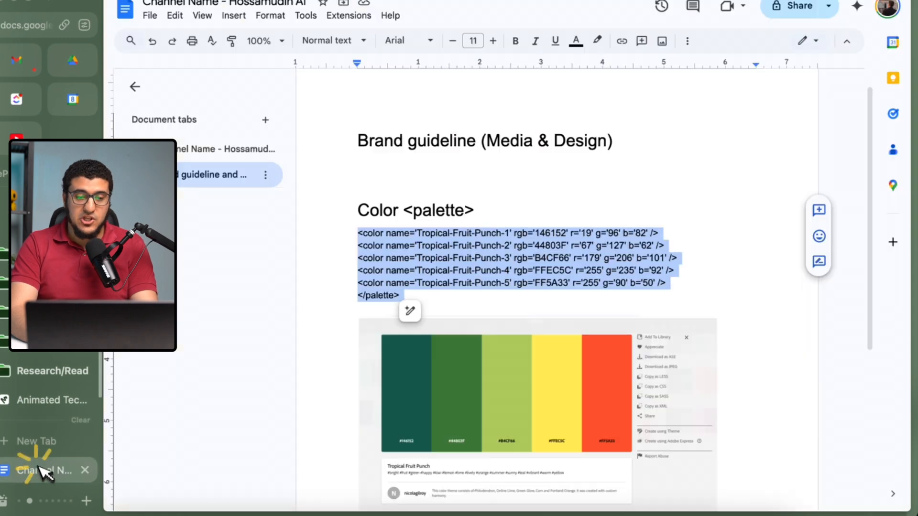
right_click(387, 260)
click(410, 178)
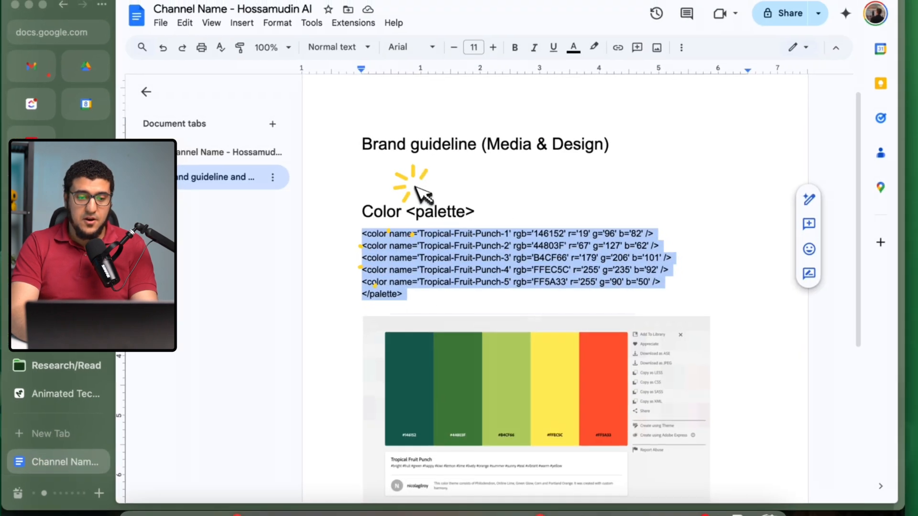
key(ctrl+Tab)
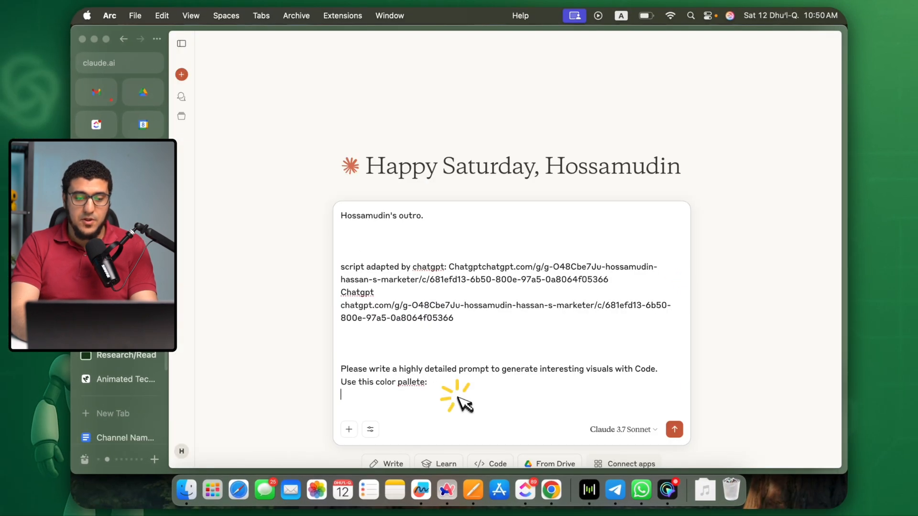
key(super+v)
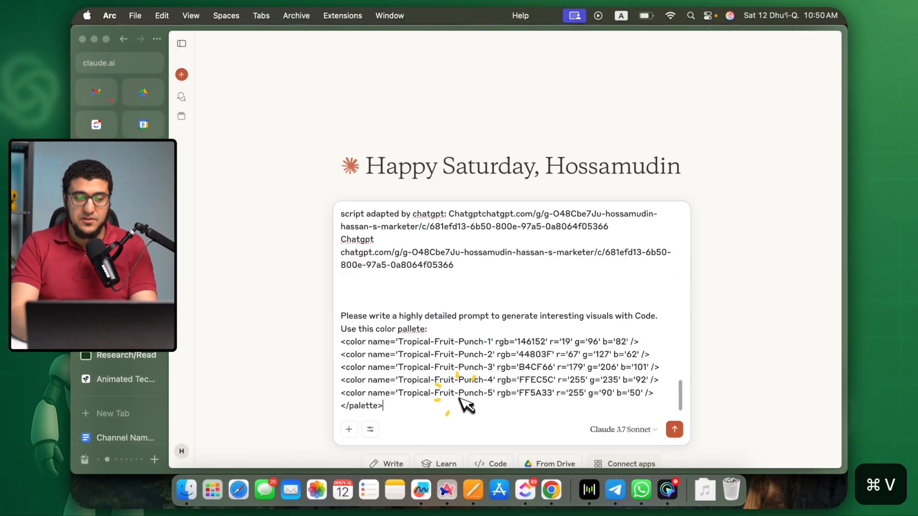
scroll(461, 385, up, 15)
scroll(466, 385, up, 2)
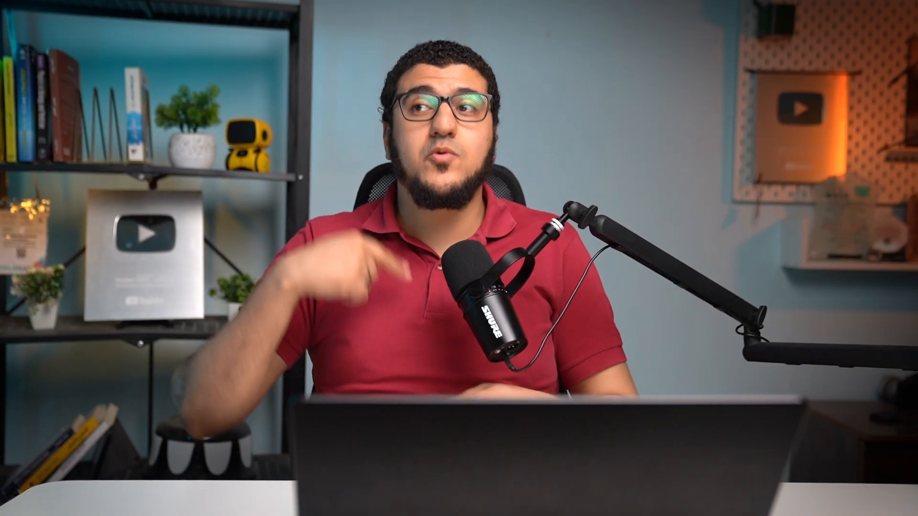
Search Google Images for infographic and copy the "History Facts About Adobe" image.
key(super+t)
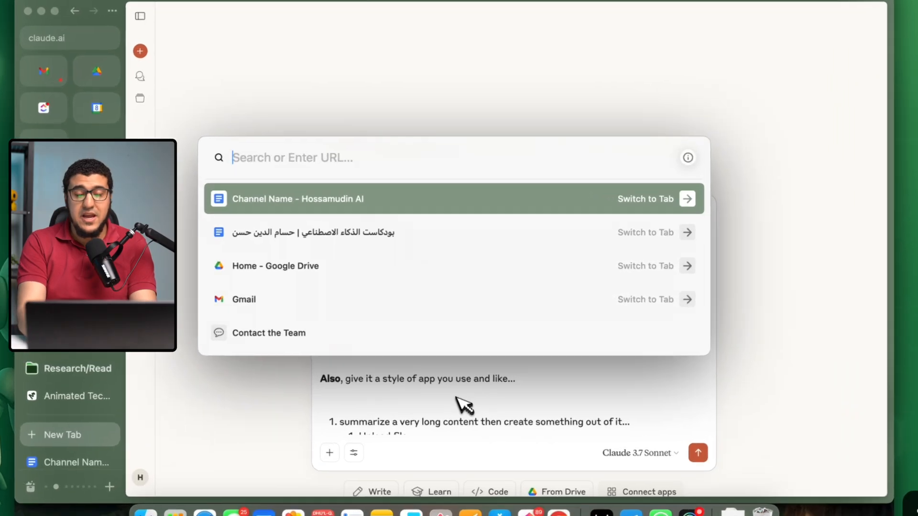
text(infographic)
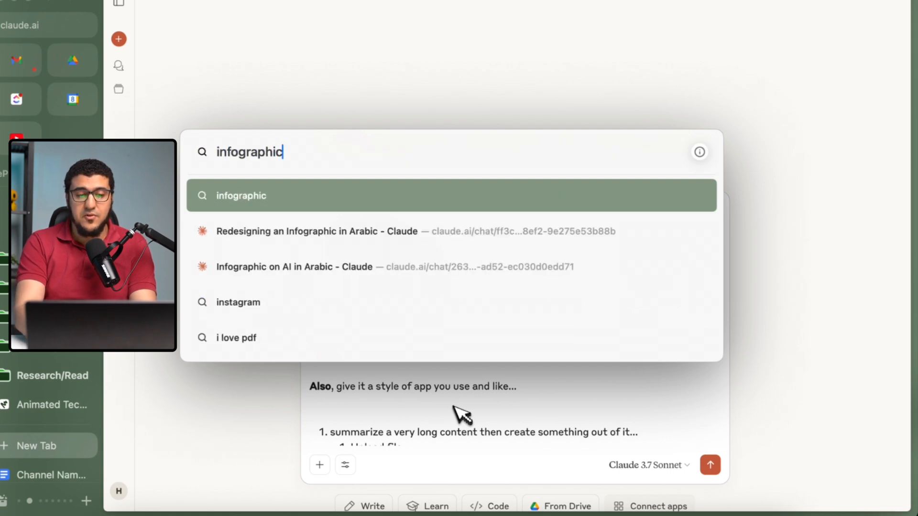
key(Return)
click(181, 66)
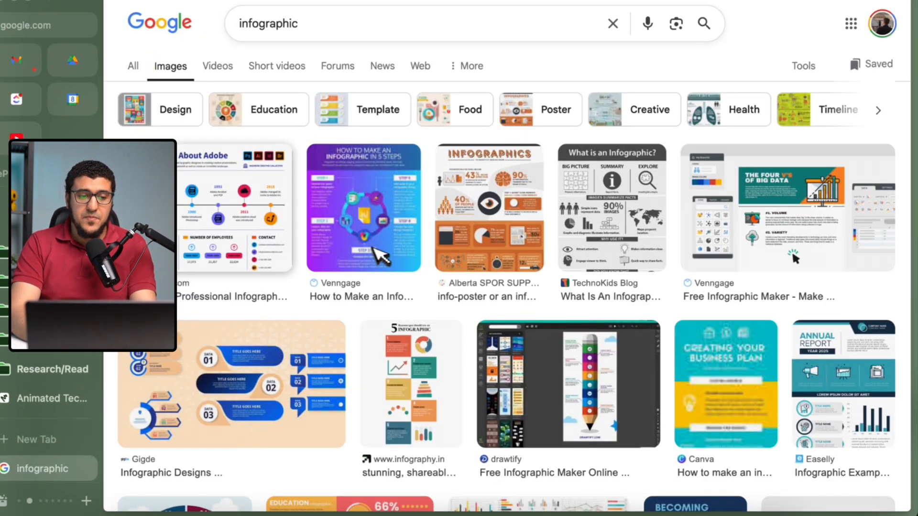
click(231, 246)
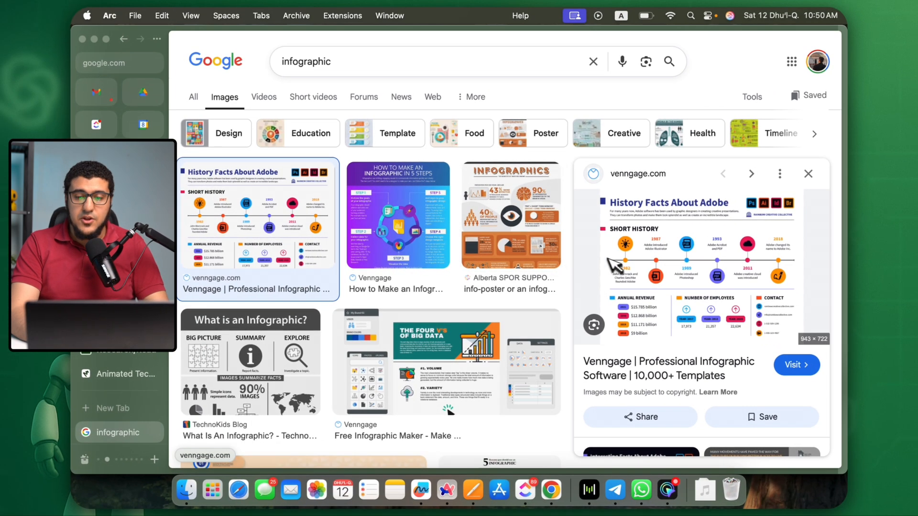
right_click(744, 287)
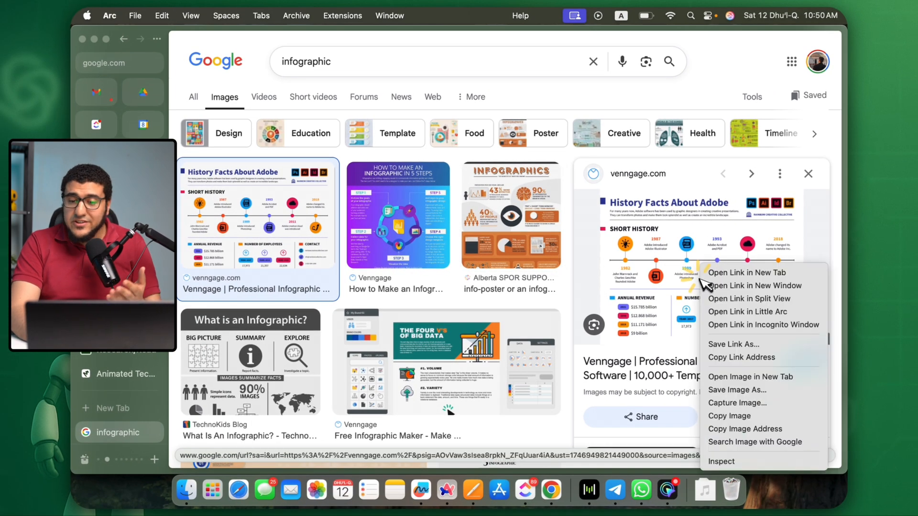
click(719, 416)
Attach the copied infographic to the Claude prompt and add the line "refer to the image for style." after the palette.
click(130, 282)
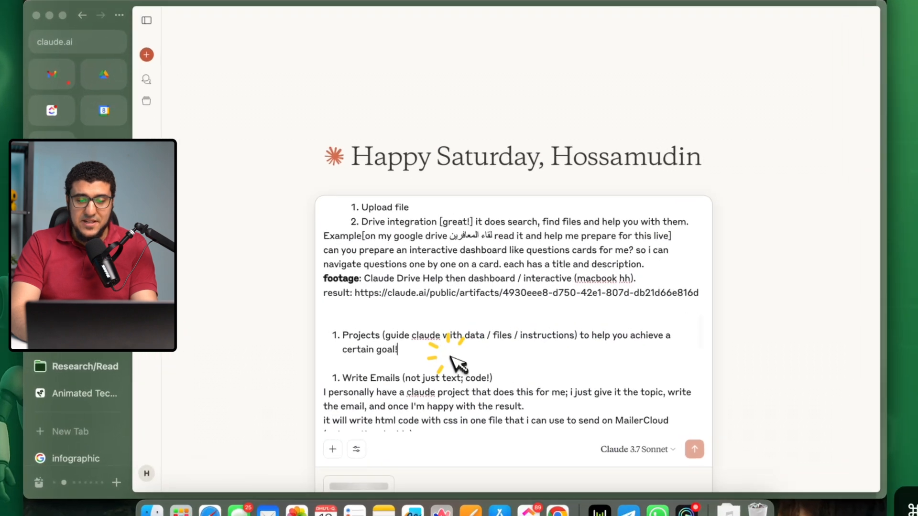
scroll(454, 368, down, 10)
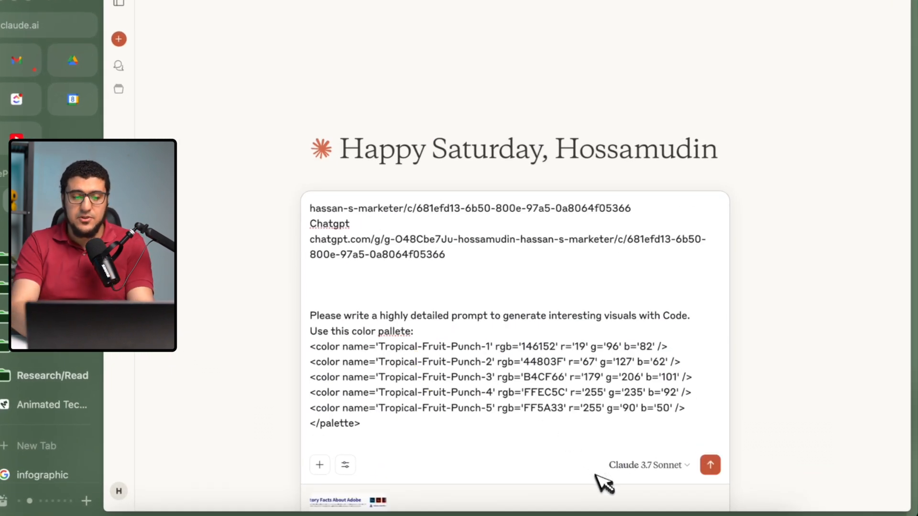
key(shift+Return)
text(refer to the image i)
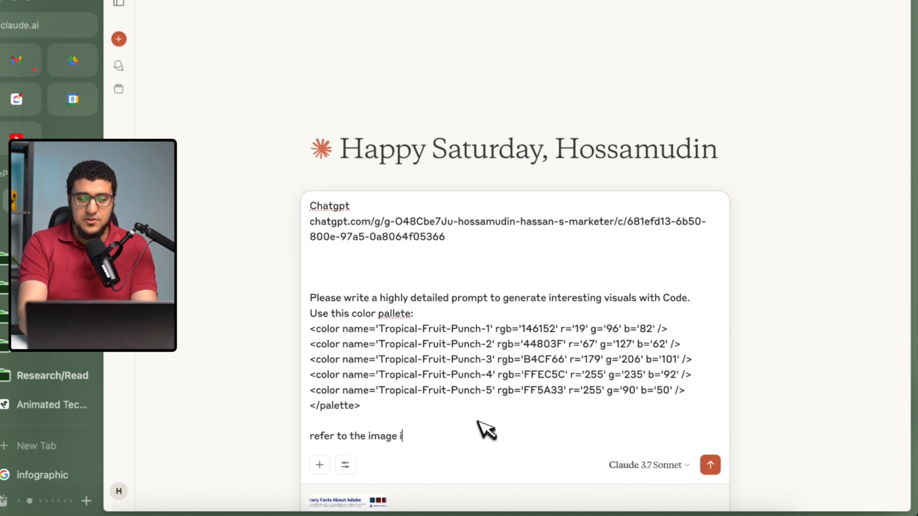
Remove the attached infographic and the "refer to the image for style." line from the prompt.
scroll(478, 377, down, 1)
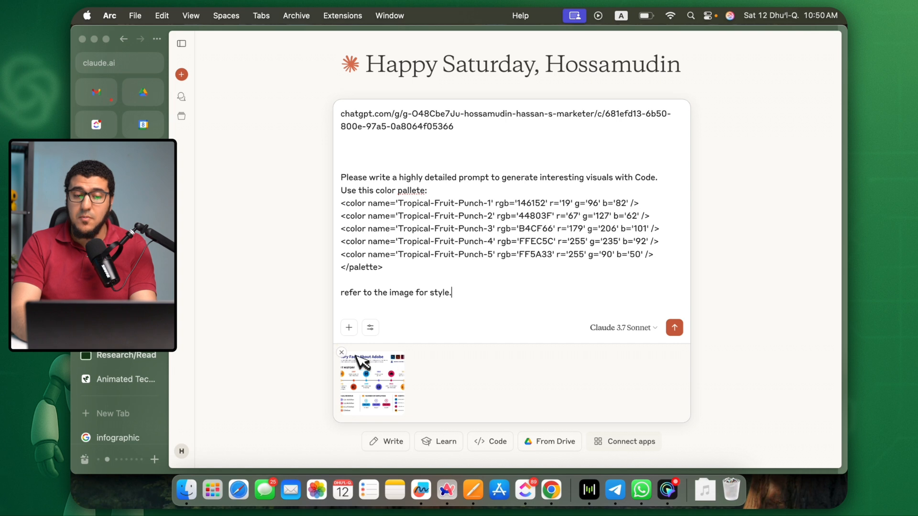
click(352, 344)
triple_click(373, 369)
key(BackSpace)
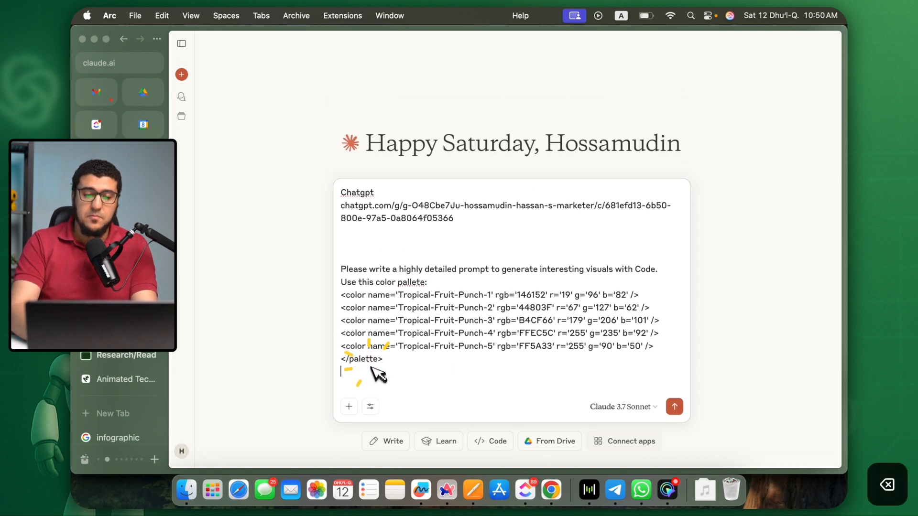
Send the prompt and review the generated interactive visualization, including its feature carousel and the benefit cards below it.
click(674, 407)
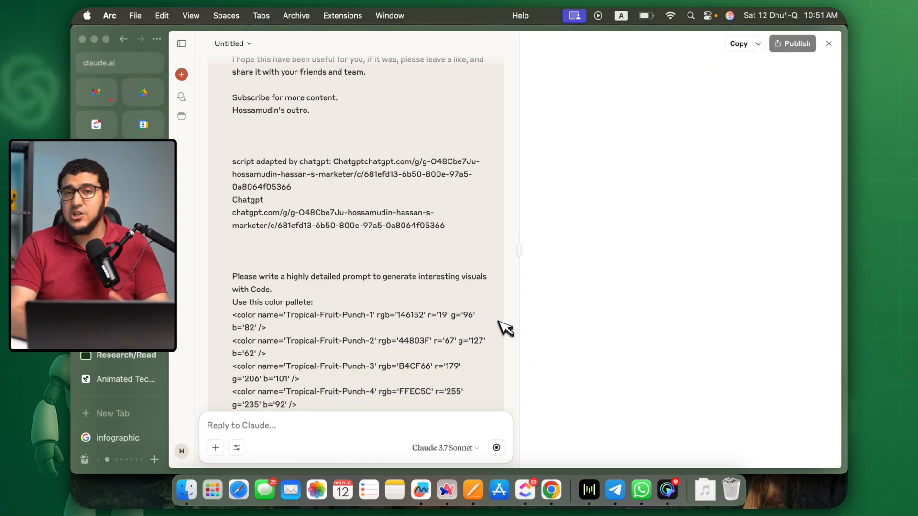
scroll(445, 269, down, 6)
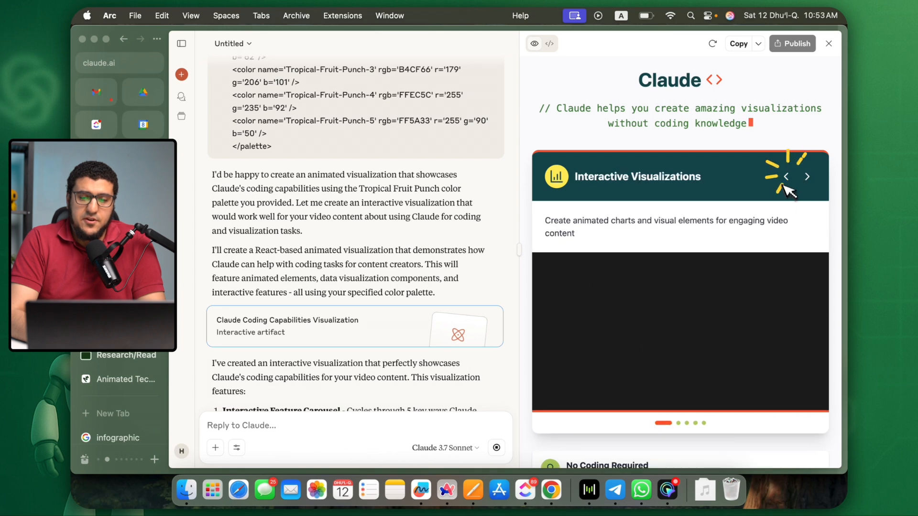
click(786, 174)
scroll(753, 233, down, 3)
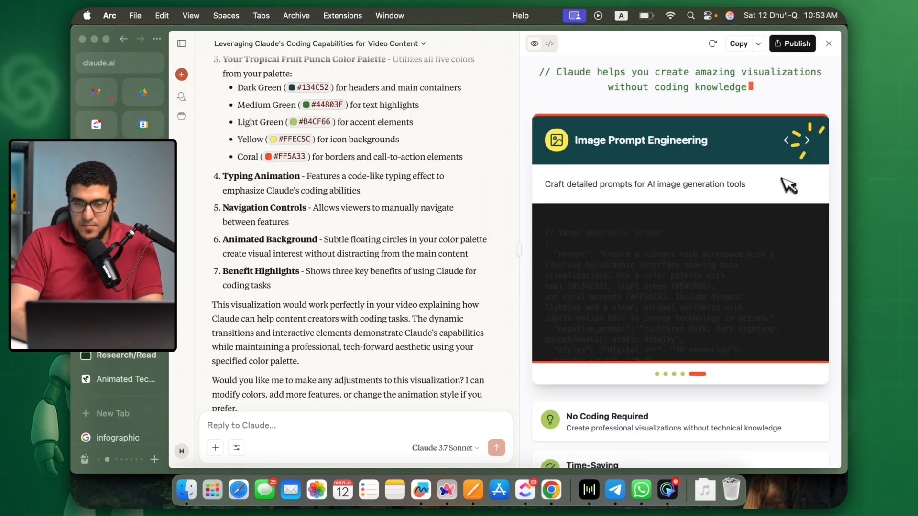
scroll(698, 267, down, 3)
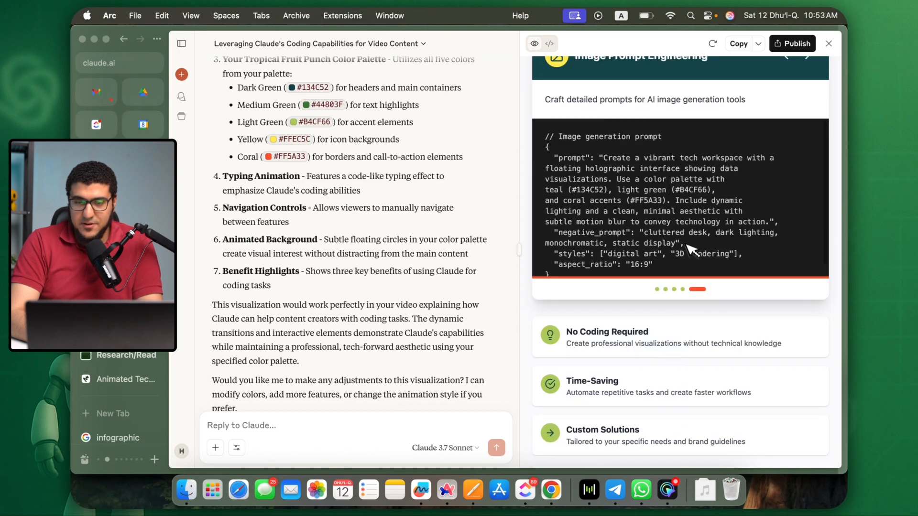
scroll(694, 264, up, 3)
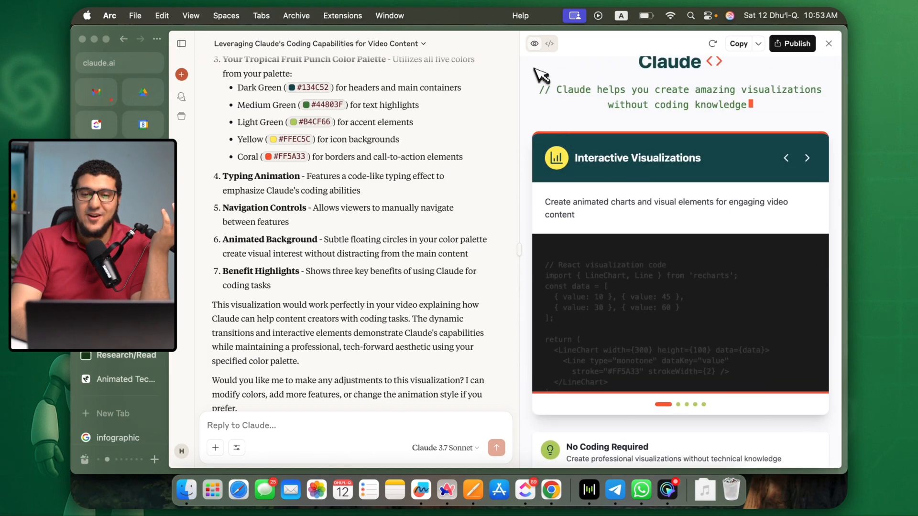
Publish the visualization artifact publicly and copy its link.
click(789, 45)
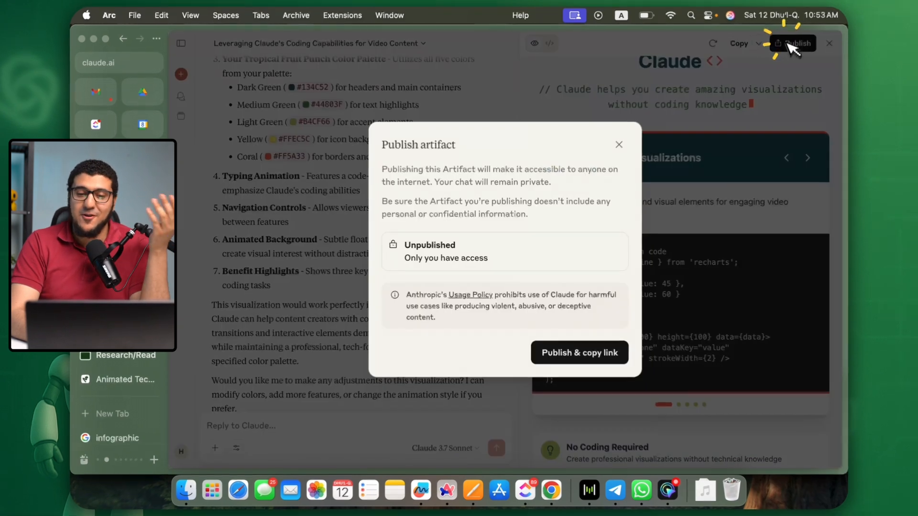
click(576, 356)
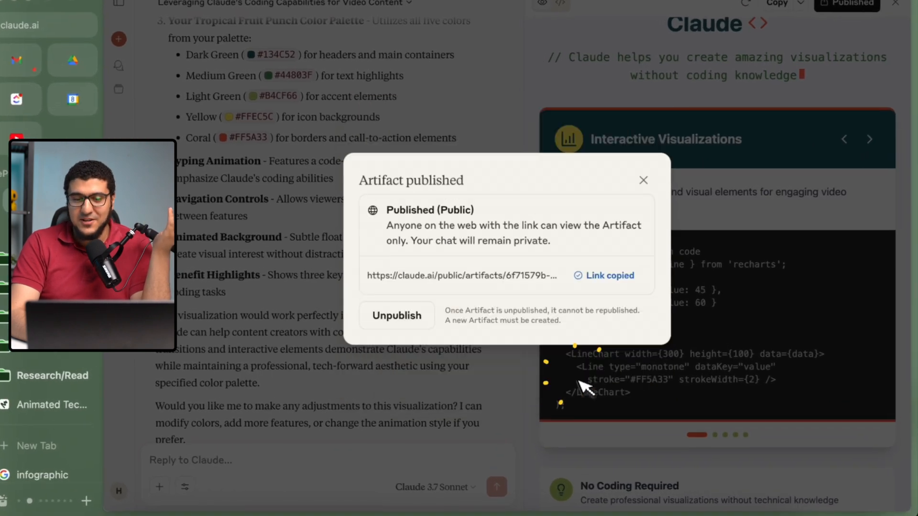
click(553, 274)
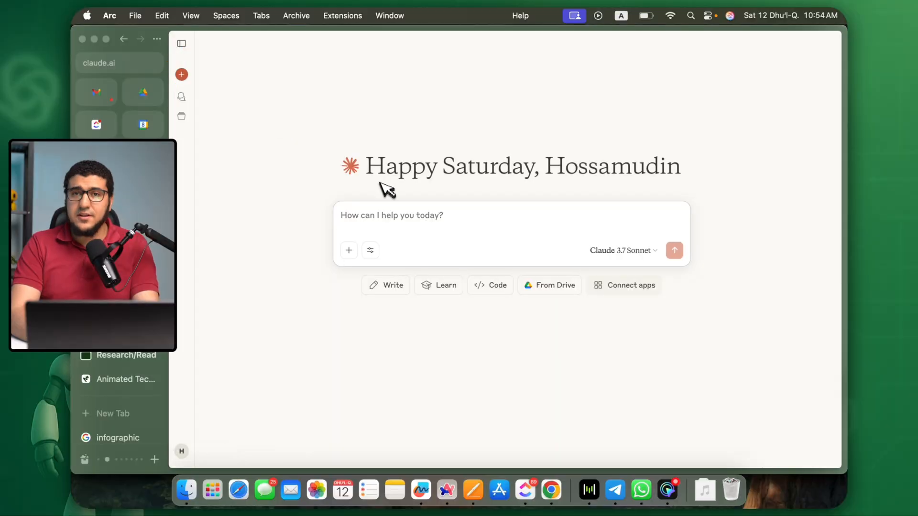
Paste the text comparing the o4-mini, o3 and GPT-4.1 models into the new chat's message and look through it.
key(super+v)
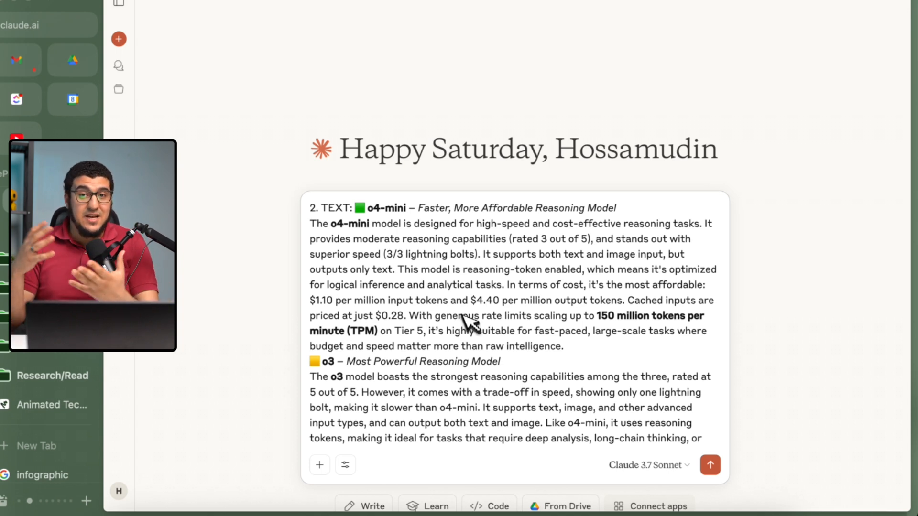
scroll(464, 323, down, 2)
scroll(424, 277, up, 2)
Replace the "2. TEXT:" label with an introduction naming the three AI models and requesting an interesting interactive well-organized dashboard.
drag(352, 209, 224, 219)
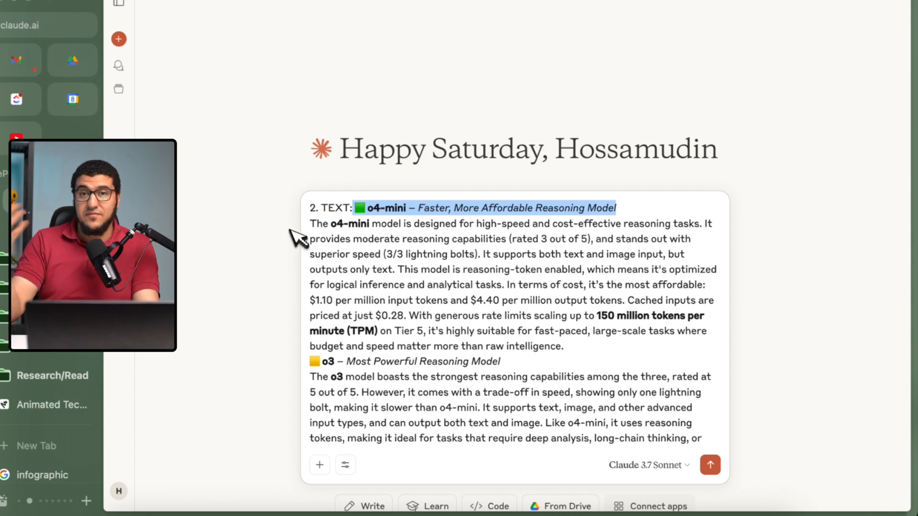
drag(290, 230, 310, 207)
key(super+v)
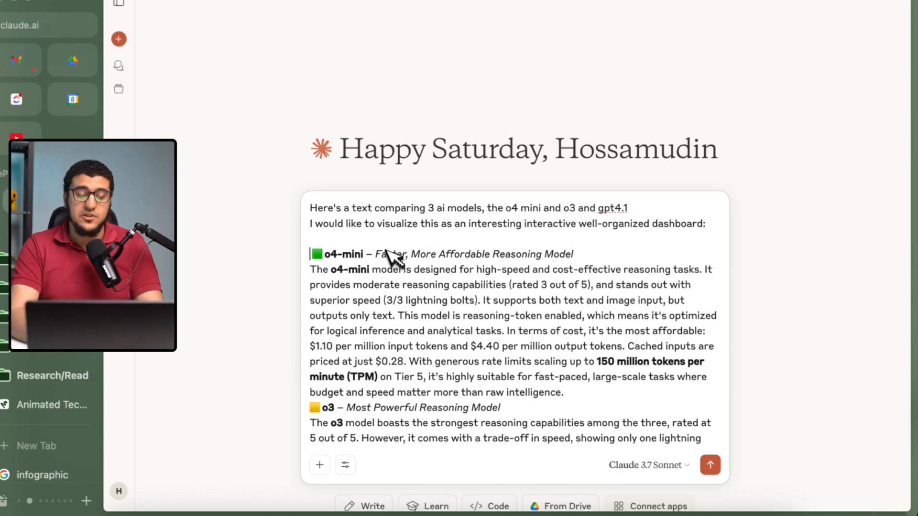
scroll(385, 260, down, 5)
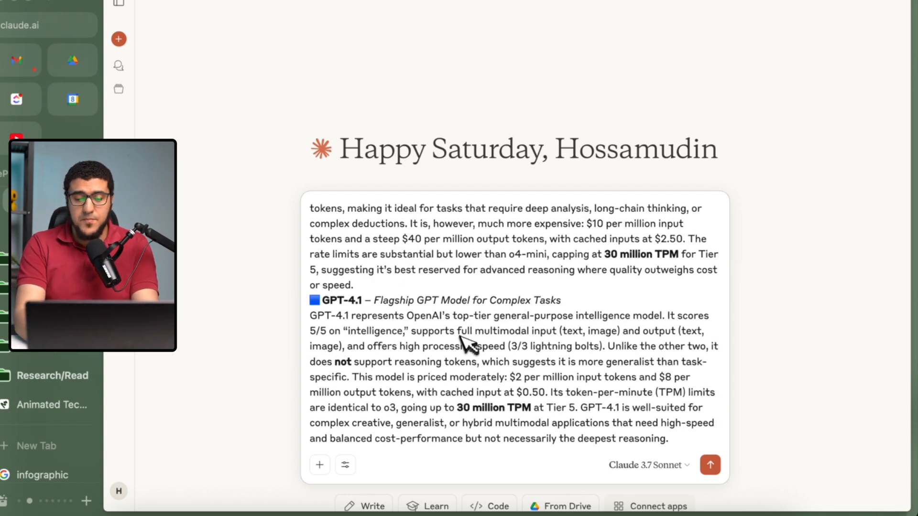
Search the web for "dashboard" and look through the image results for example dashboard layouts.
key(super+t)
text(dashboard)
key(Return)
key(super+t)
text(s)
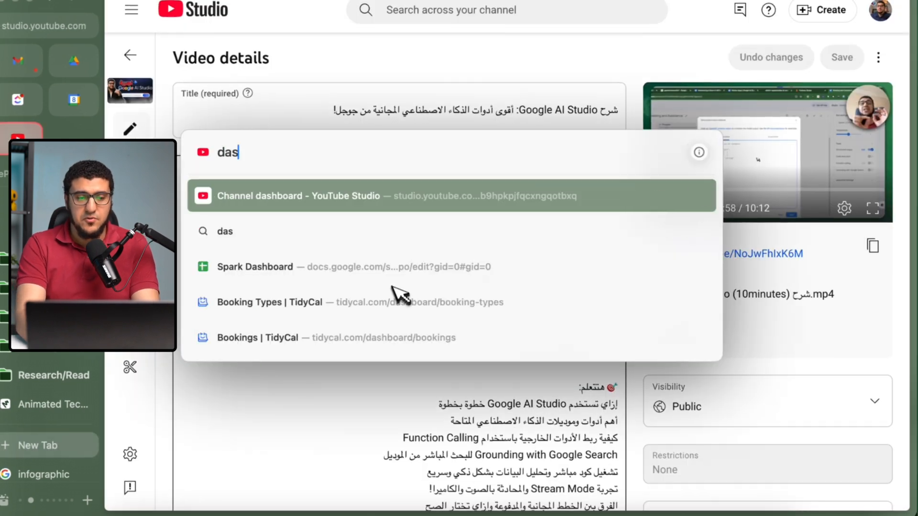
text(hboard)
key(Return)
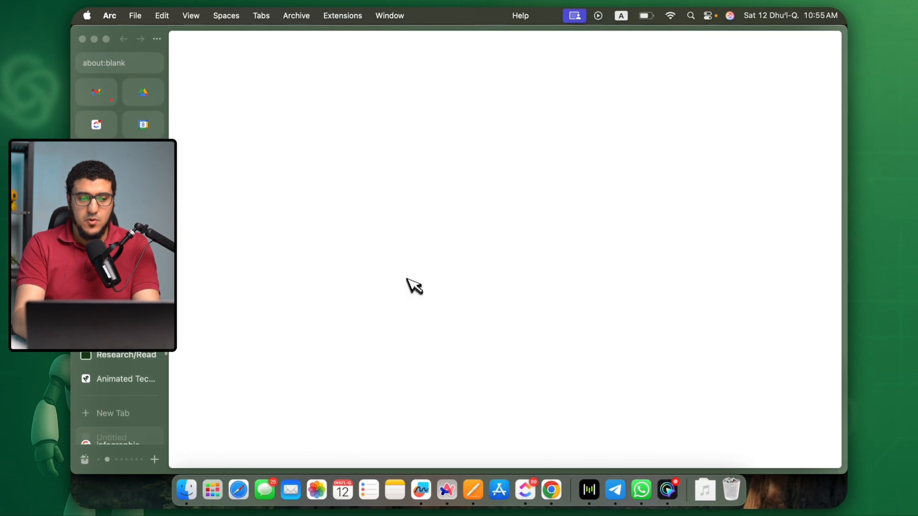
click(232, 97)
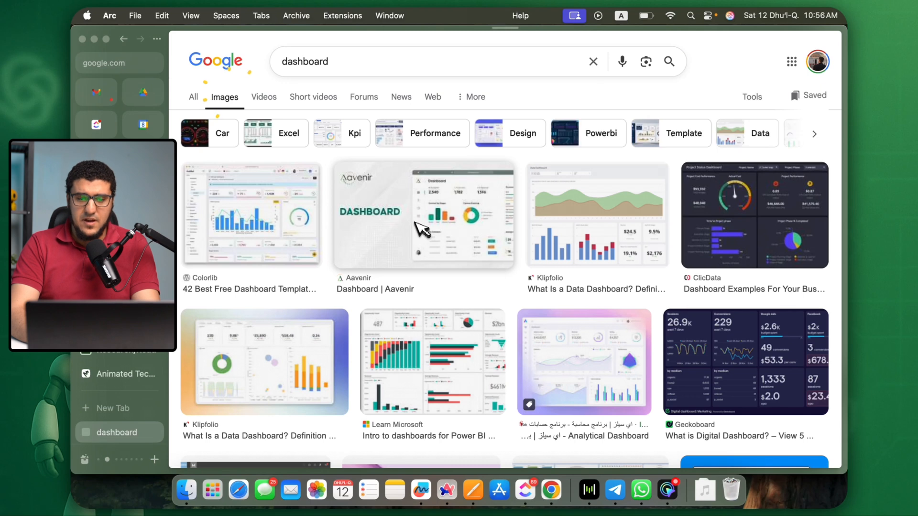
scroll(424, 234, down, 6)
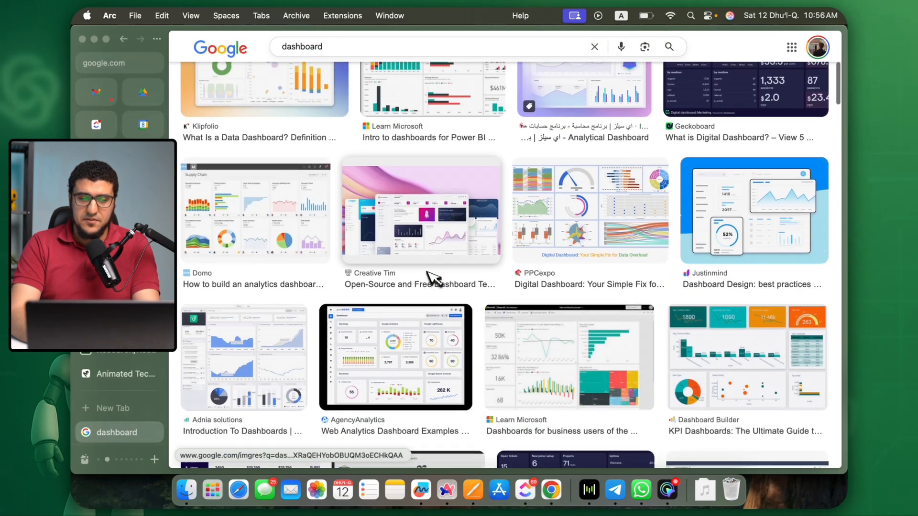
scroll(449, 235, down, 2)
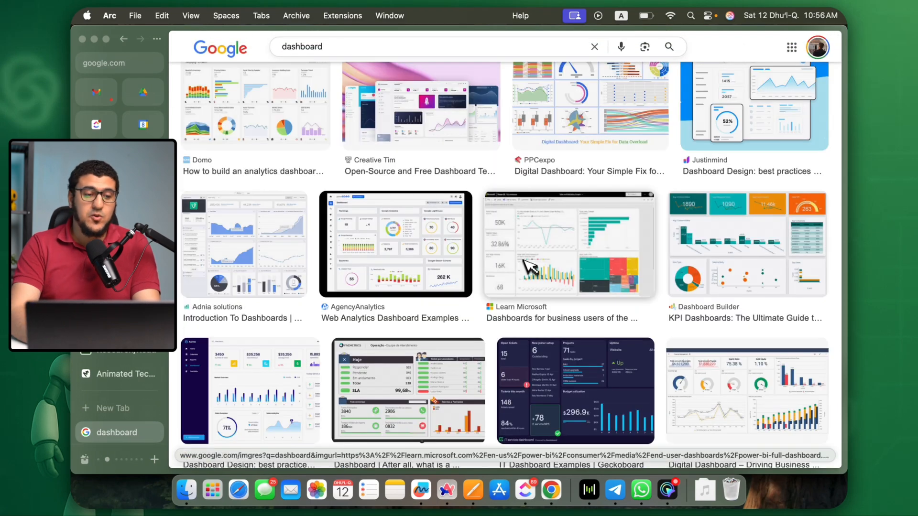
Return to the Claude chat and send the prompt with the comparison of the three AI models.
click(133, 209)
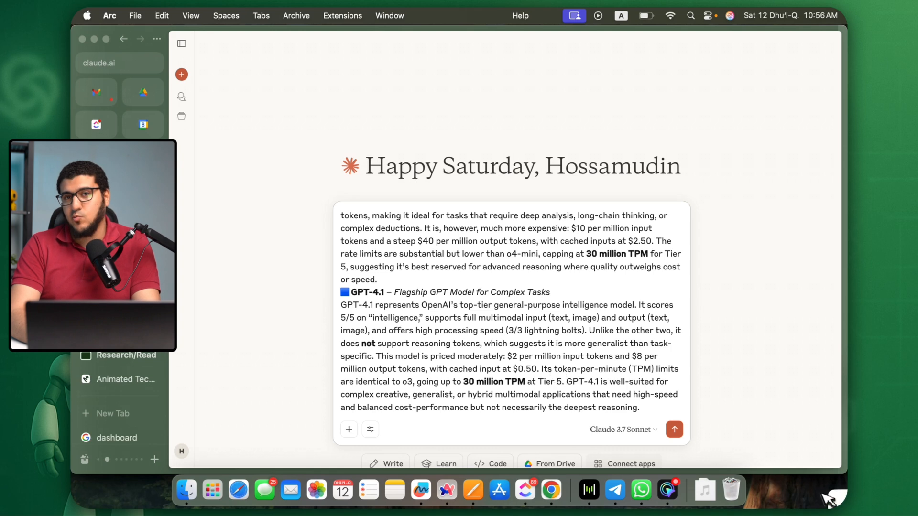
click(676, 409)
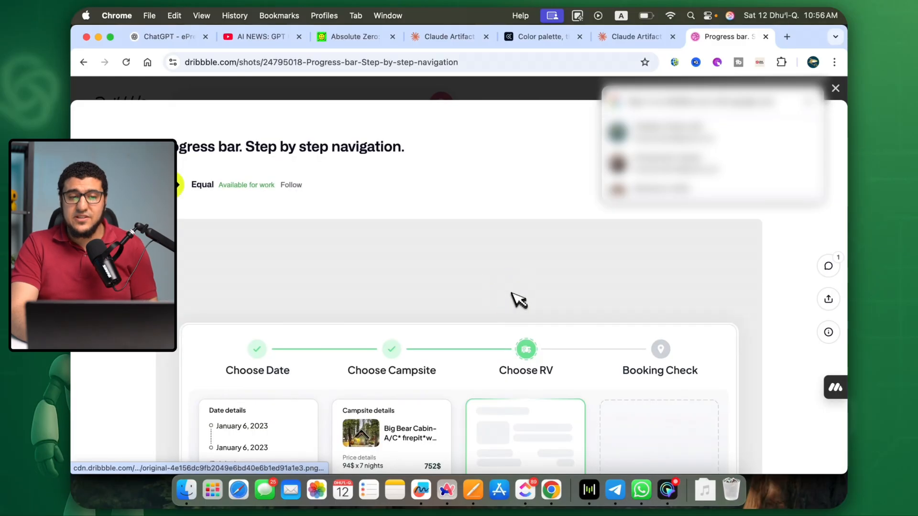
Look over the step-by-step navigation progress bar design on Dribbble, and switch back to the Arc browser.
scroll(519, 301, down, 3)
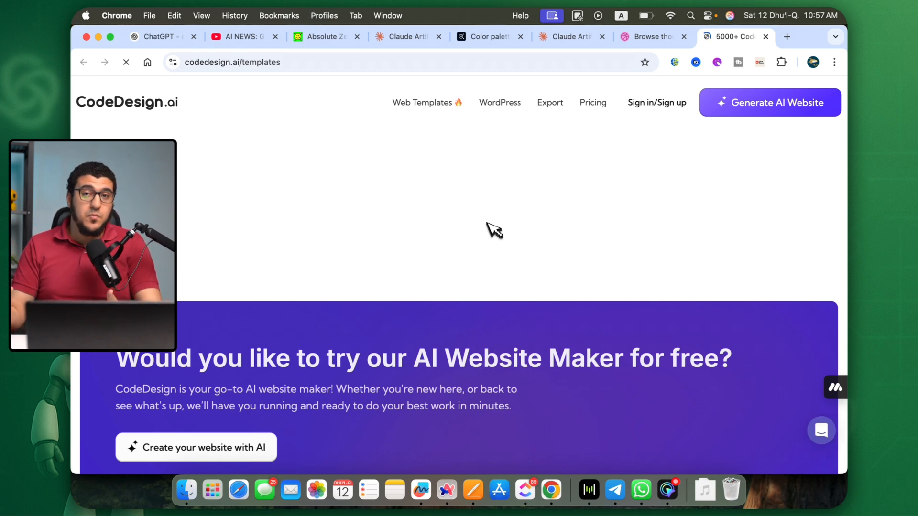
key(super+Tab)
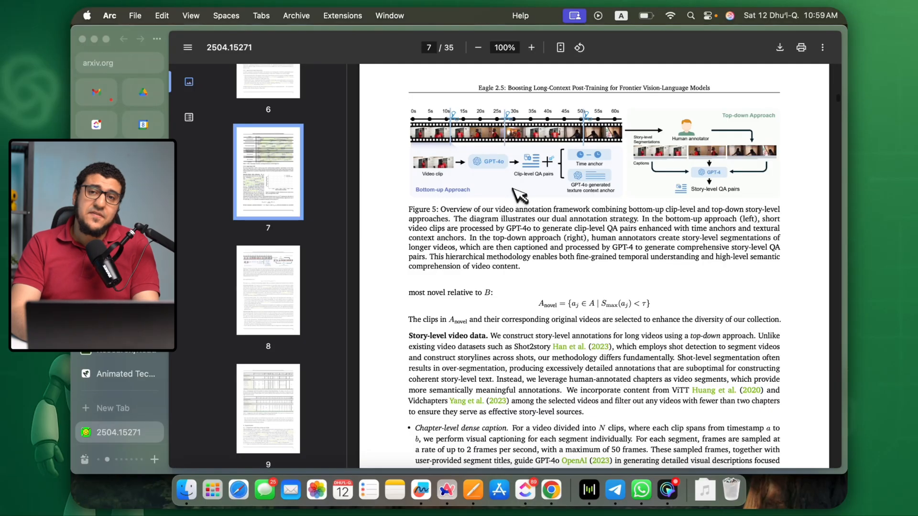
scroll(537, 354, up, 15)
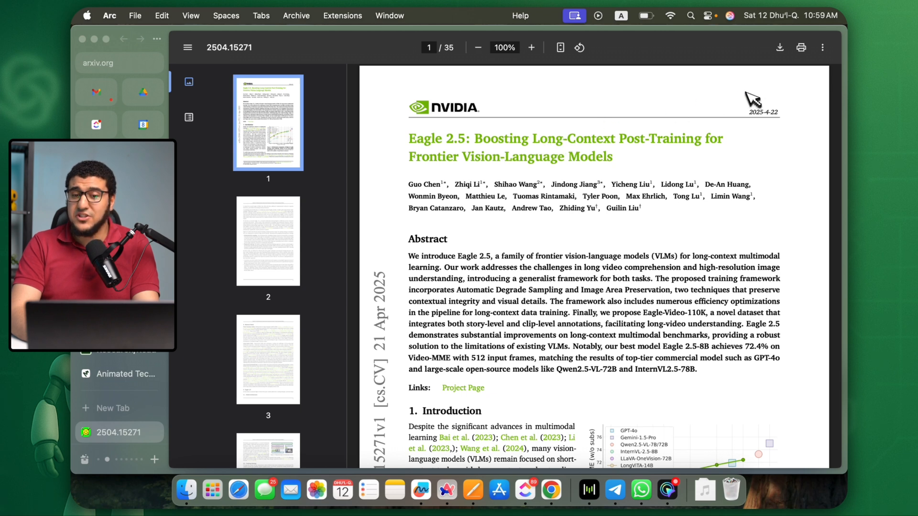
Save the NVIDIA Eagle 2.5 paper as 2504.15271v1.pdf in Downloads and attach it to a new Claude chat.
click(787, 52)
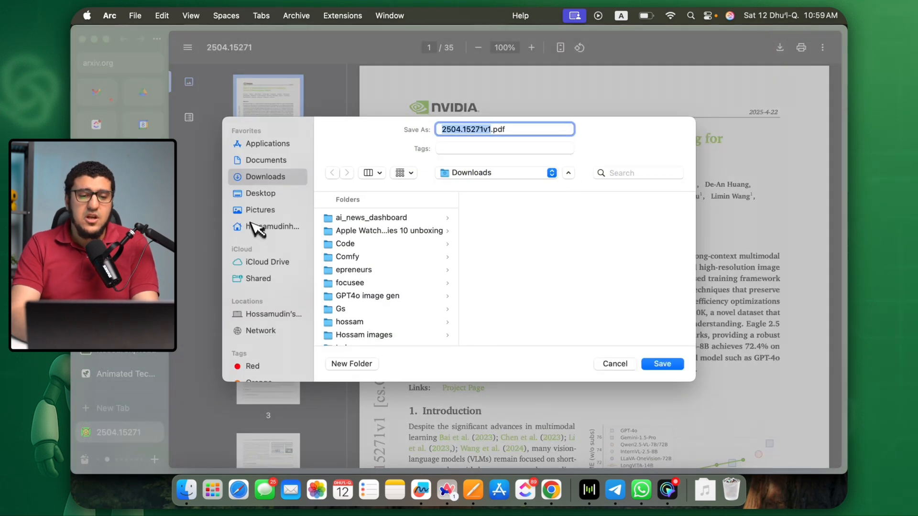
click(662, 364)
drag(157, 87, 463, 262)
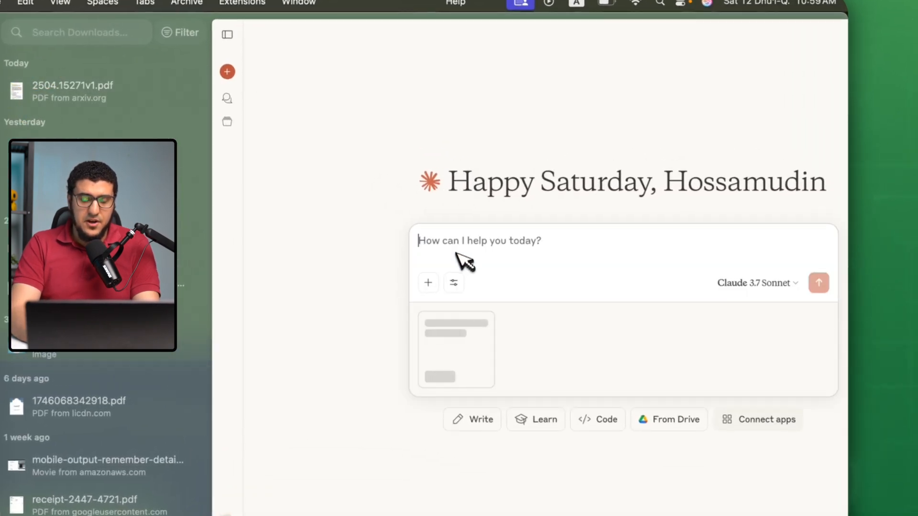
click(456, 259)
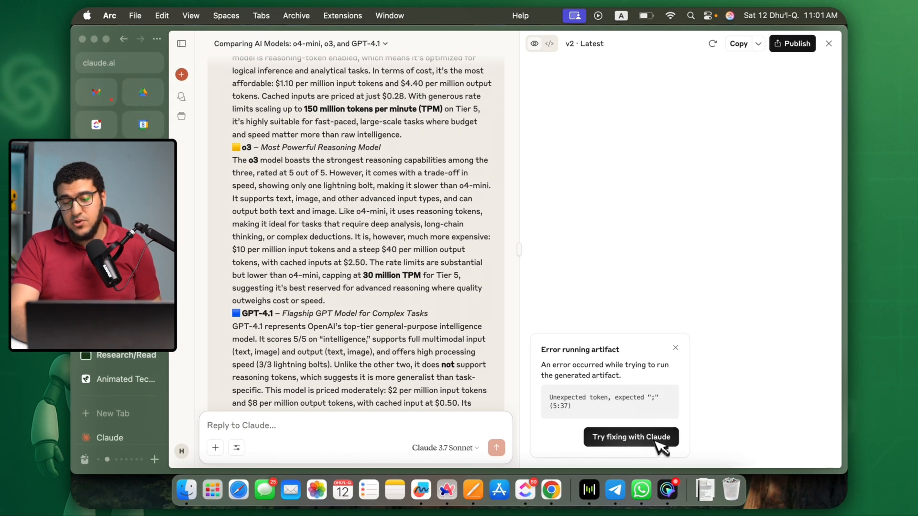
Have Claude fix the error in the AI model comparison dashboard artifact, and review the earlier versions in the conversation.
click(657, 442)
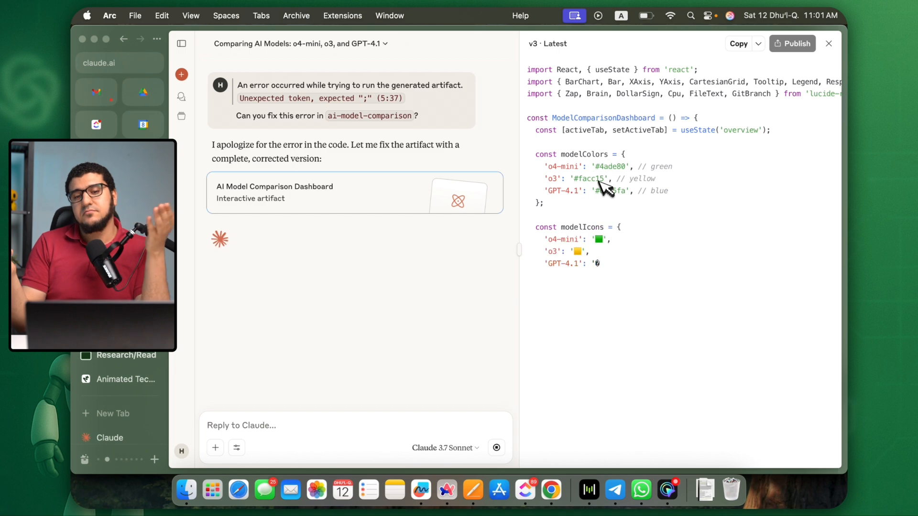
scroll(404, 301, up, 5)
scroll(401, 306, down, 3)
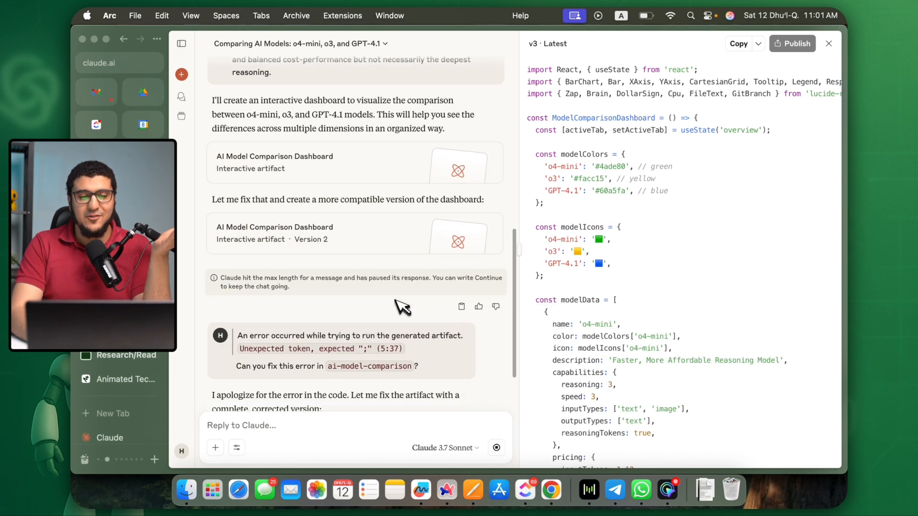
scroll(394, 227, up, 2)
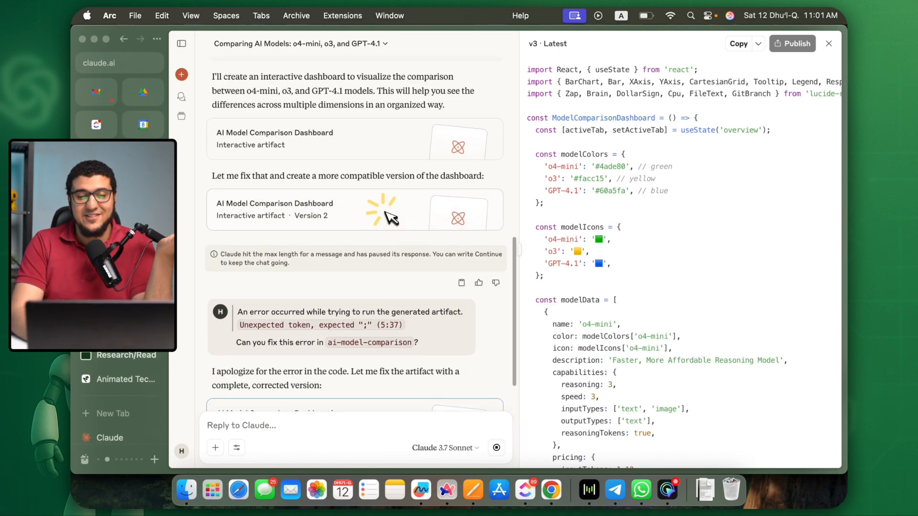
scroll(399, 211, down, 4)
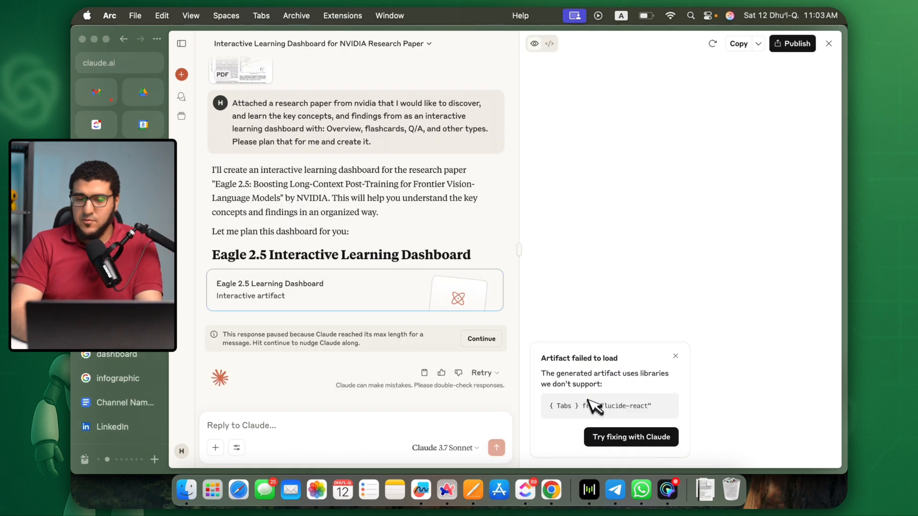
Have Claude fix the Eagle 2.5 learning dashboard's unsupported library import, and go through its key concepts and first flashcards.
click(620, 439)
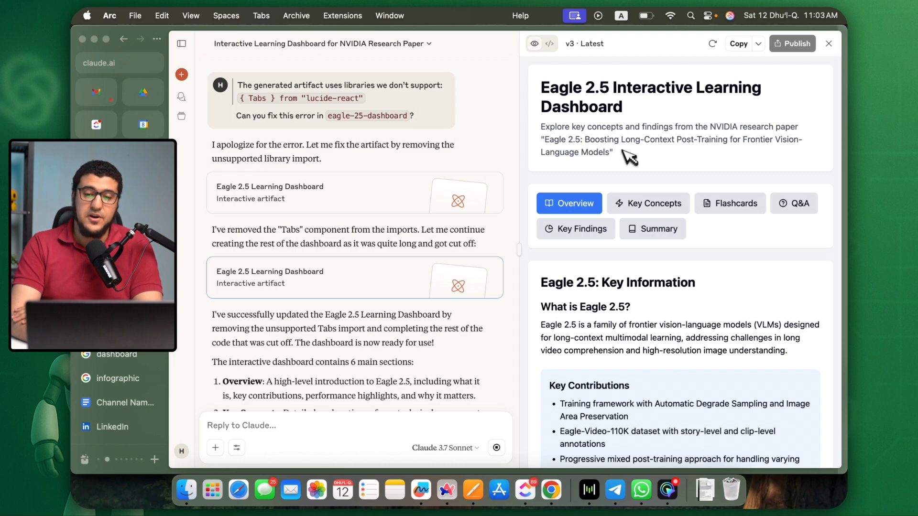
click(636, 207)
click(731, 209)
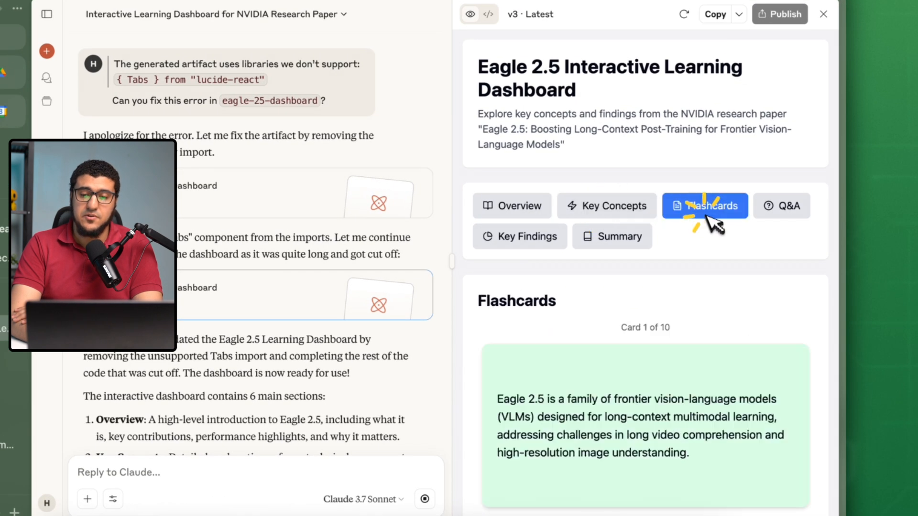
scroll(693, 383, down, 3)
click(681, 451)
click(689, 454)
click(674, 452)
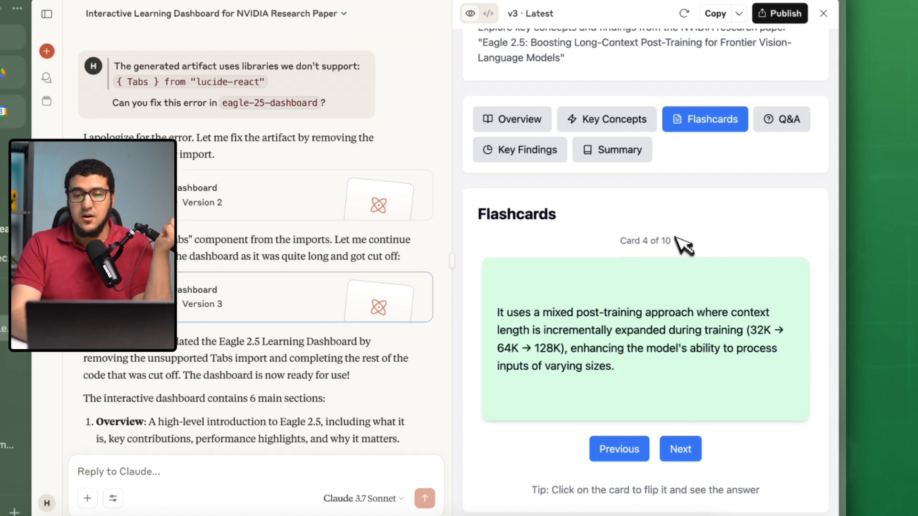
Read through the Q&A and Key Findings sections of the Eagle 2.5 learning dashboard.
click(779, 120)
scroll(581, 218, down, 3)
scroll(592, 143, down, 15)
scroll(598, 167, up, 15)
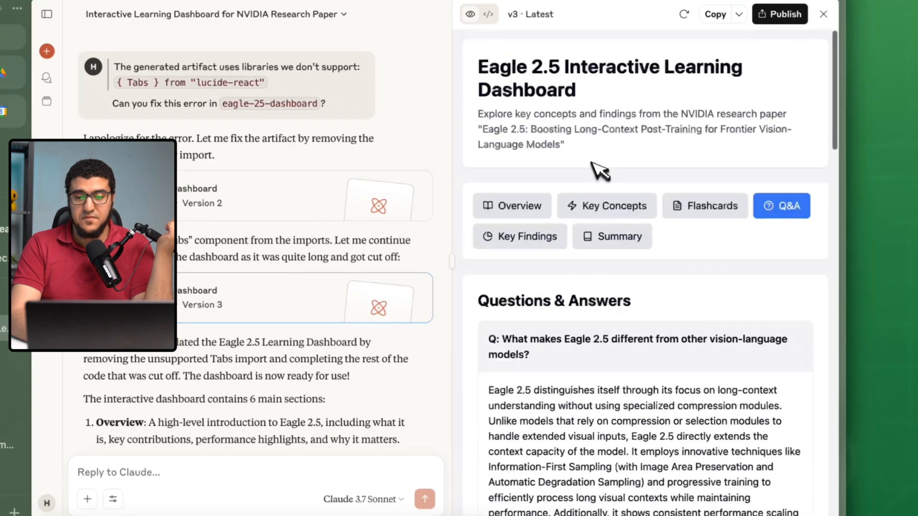
click(574, 235)
scroll(598, 229, down, 4)
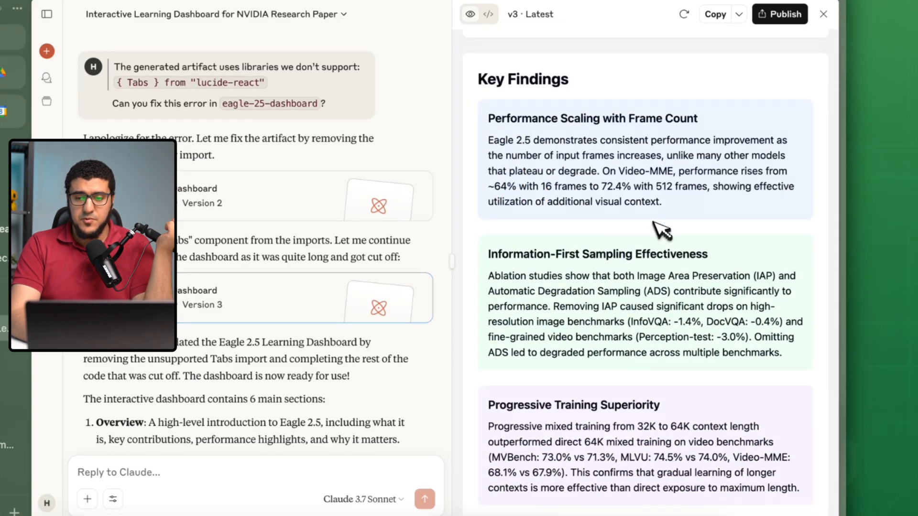
scroll(660, 232, down, 3)
scroll(661, 233, down, 10)
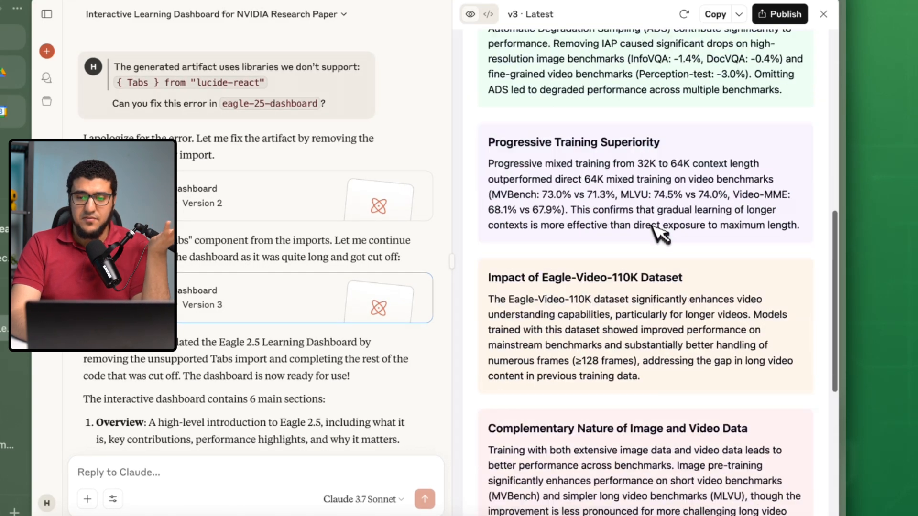
scroll(677, 184, up, 18)
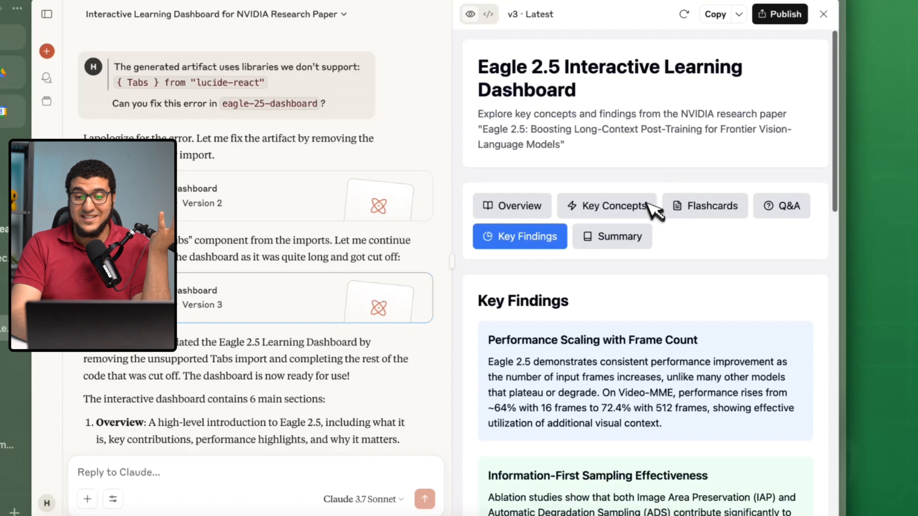
Read the Eagle 2.5 dashboard's executive summary down to the limitations and future work, and go back to the overview.
click(618, 235)
scroll(617, 233, down, 10)
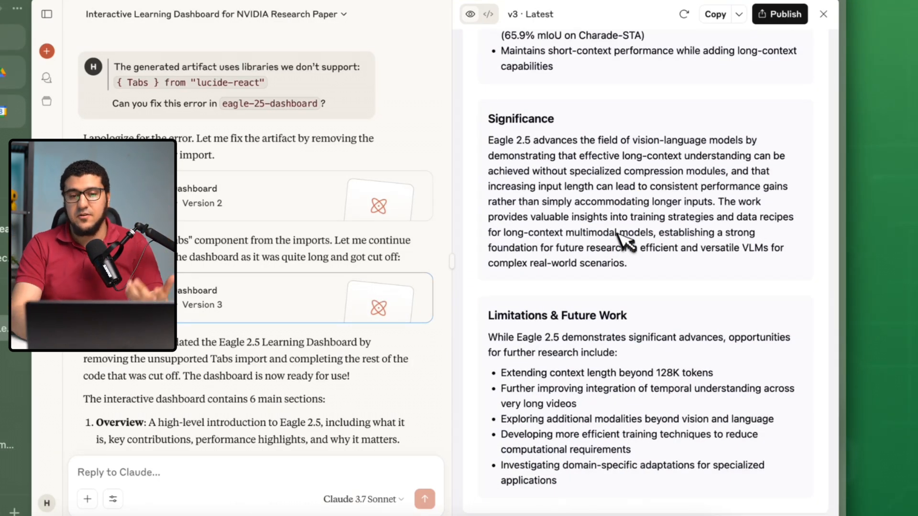
scroll(622, 236, up, 10)
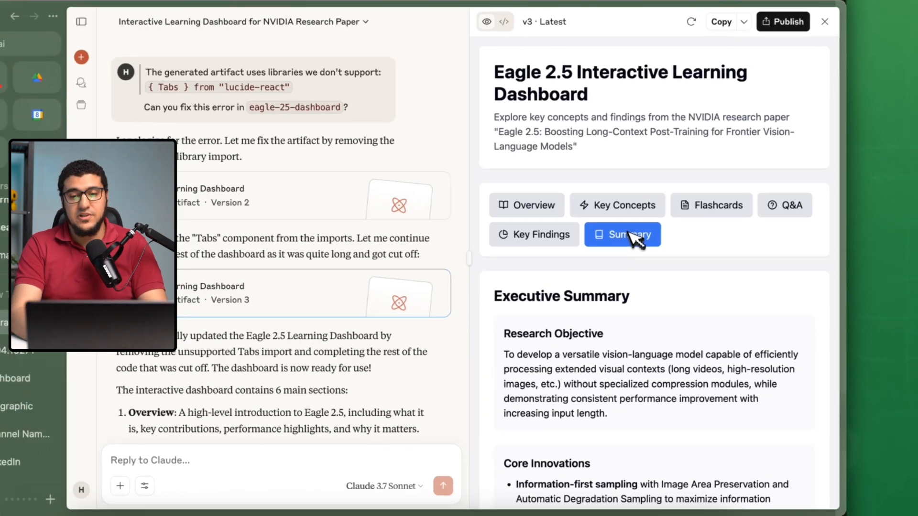
click(539, 213)
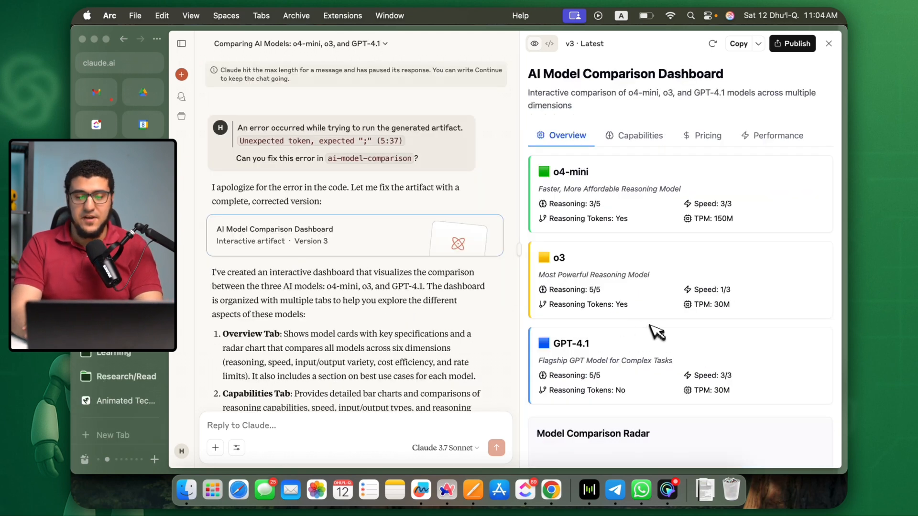
Examine the AI Model Comparison Dashboard's overview, including the model cards, comparison radar and best use cases.
scroll(656, 332, down, 7)
scroll(658, 332, up, 7)
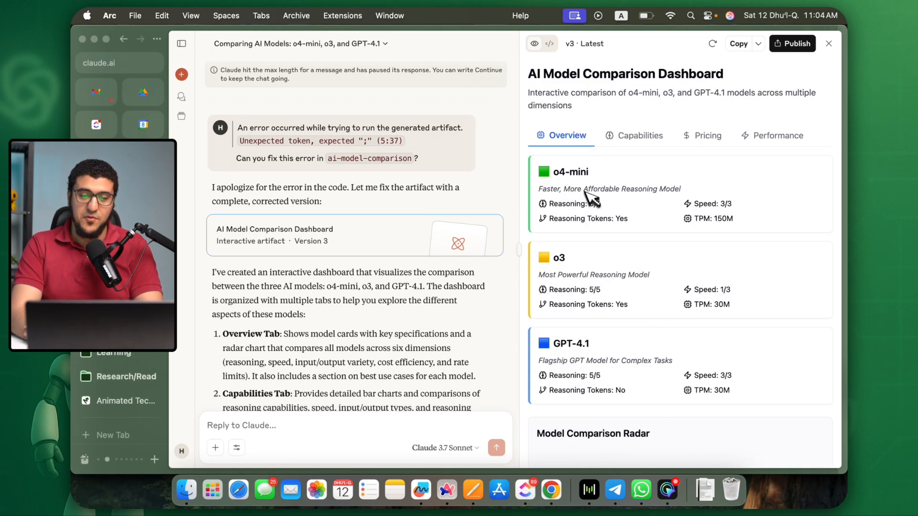
scroll(644, 229, down, 7)
mouse_move(668, 181)
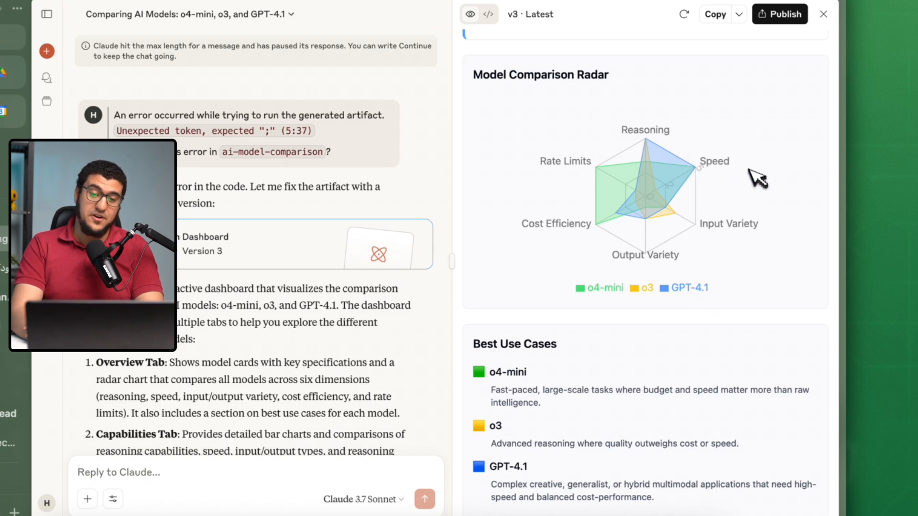
scroll(688, 289, down, 1)
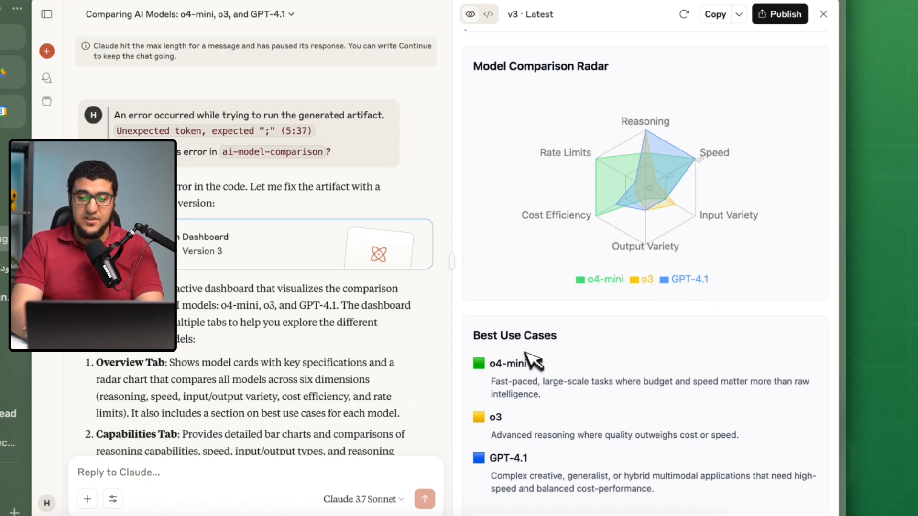
scroll(552, 416, up, 8)
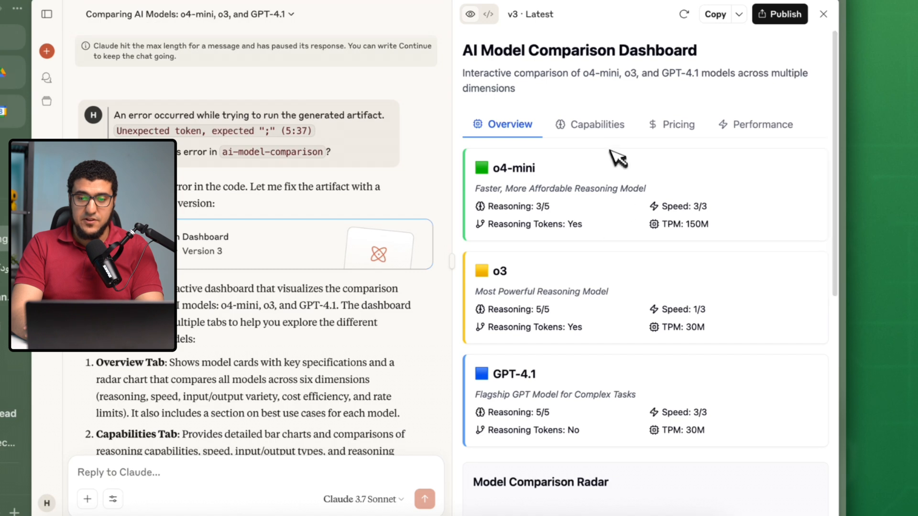
Examine the Capabilities section of the model comparison, from the speed chart to the reasoning tokens support.
click(607, 128)
scroll(564, 244, down, 7)
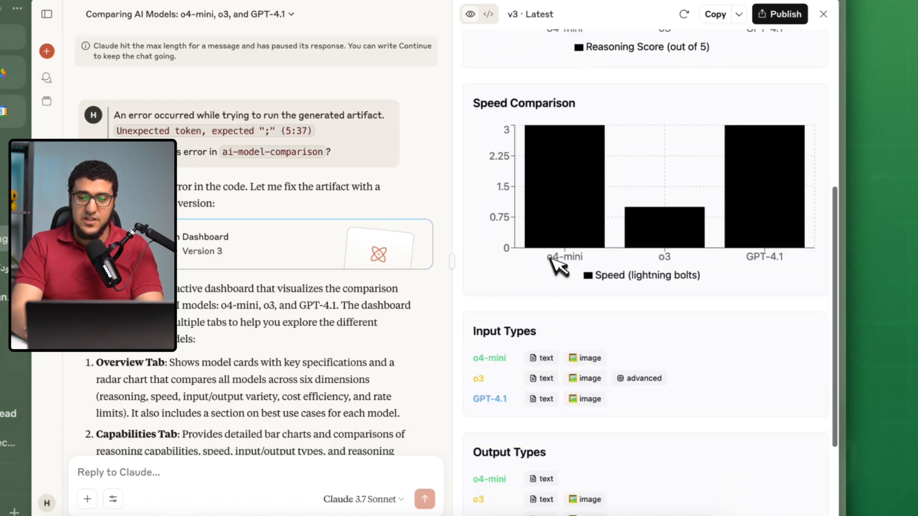
scroll(604, 242, down, 2)
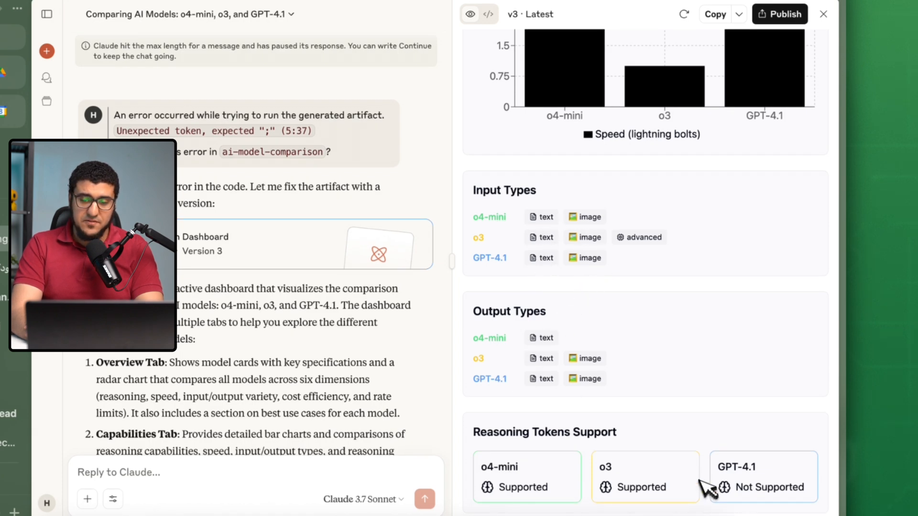
Examine the Pricing section's output token values in the comparison chart and the price cards for each model.
scroll(710, 481, up, 9)
click(683, 125)
mouse_move(667, 206)
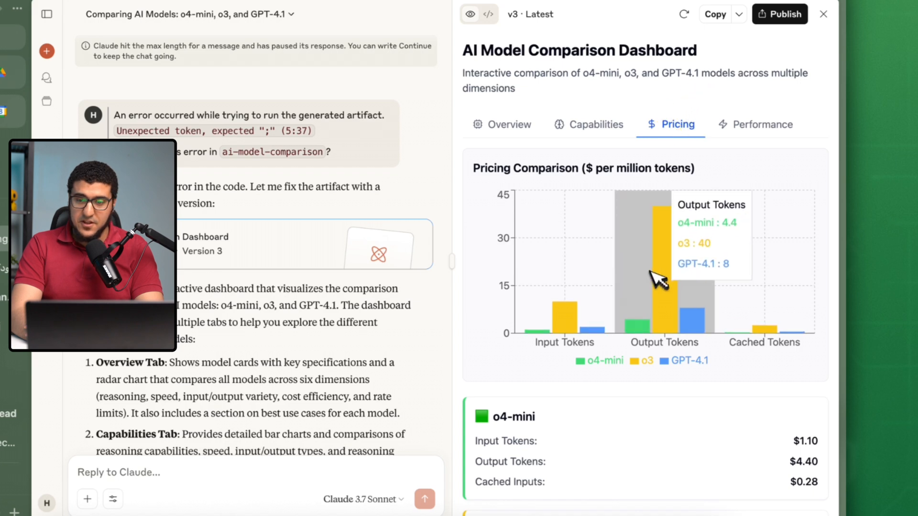
scroll(657, 283, down, 2)
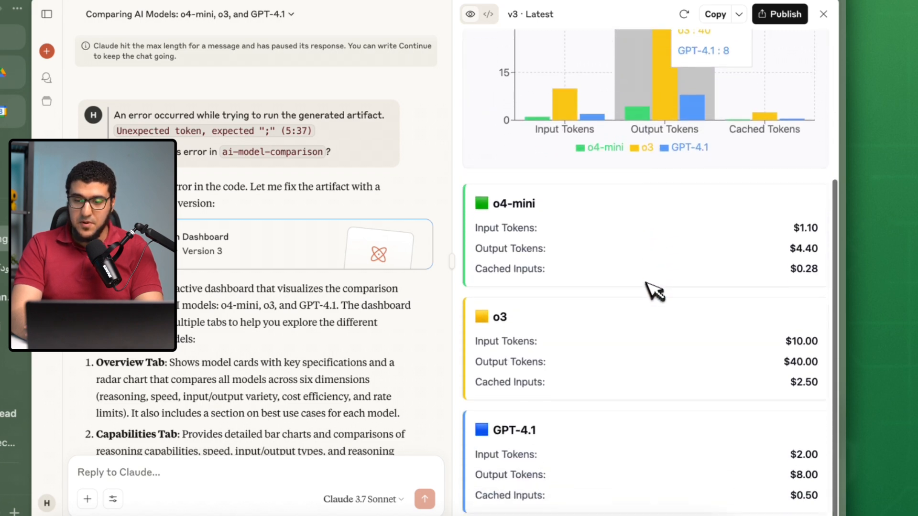
Review the AI Model Comparison Dashboard's Overview and the Reasoning Capabilities chart's score for each model.
scroll(655, 289, up, 2)
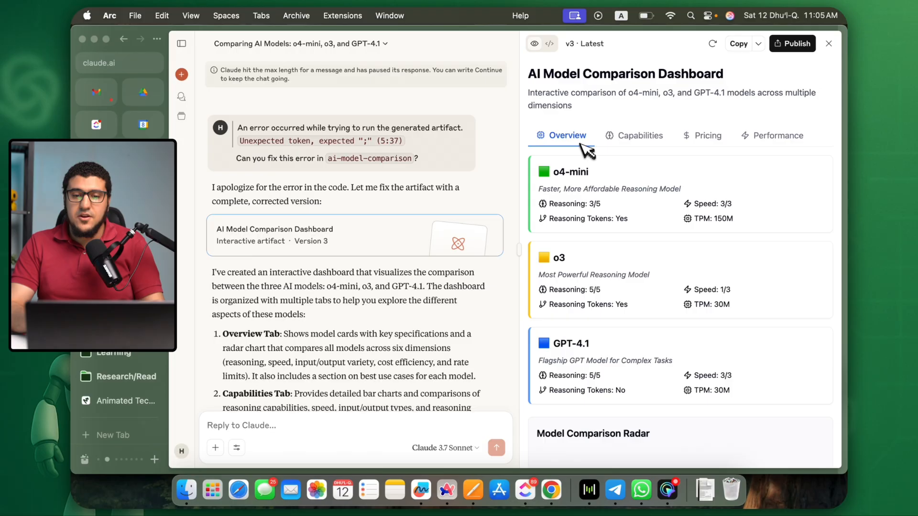
scroll(581, 144, down, 6)
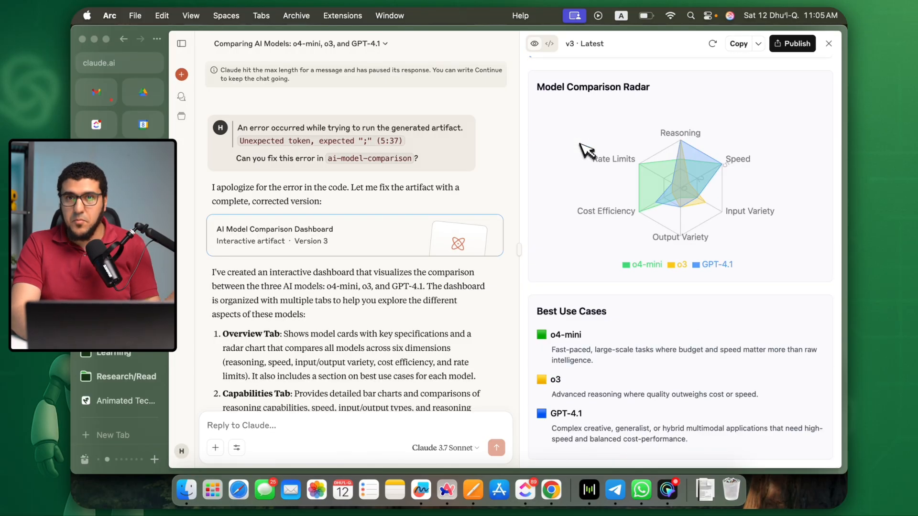
scroll(584, 151, up, 6)
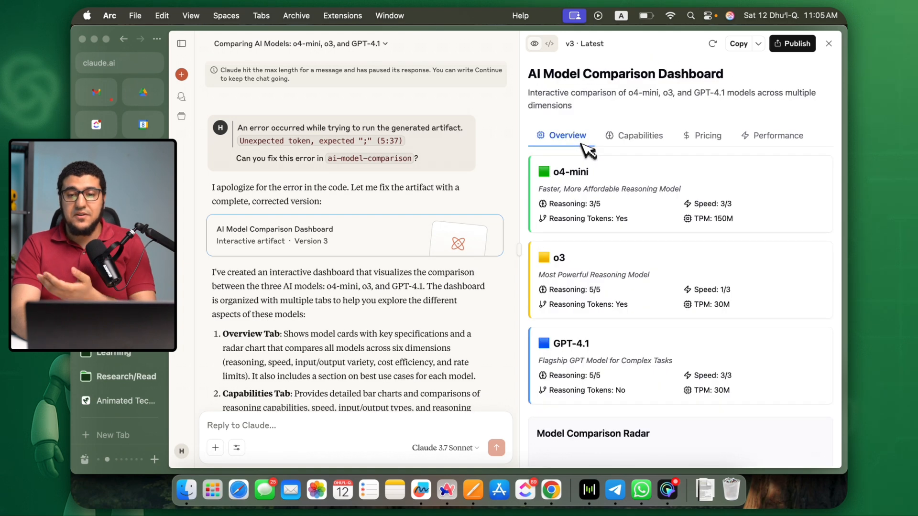
click(651, 137)
mouse_move(668, 201)
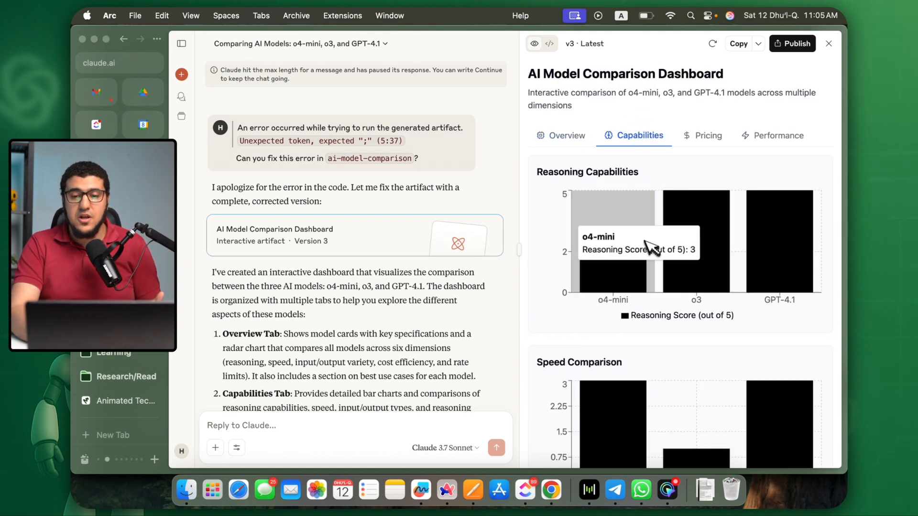
mouse_move(767, 293)
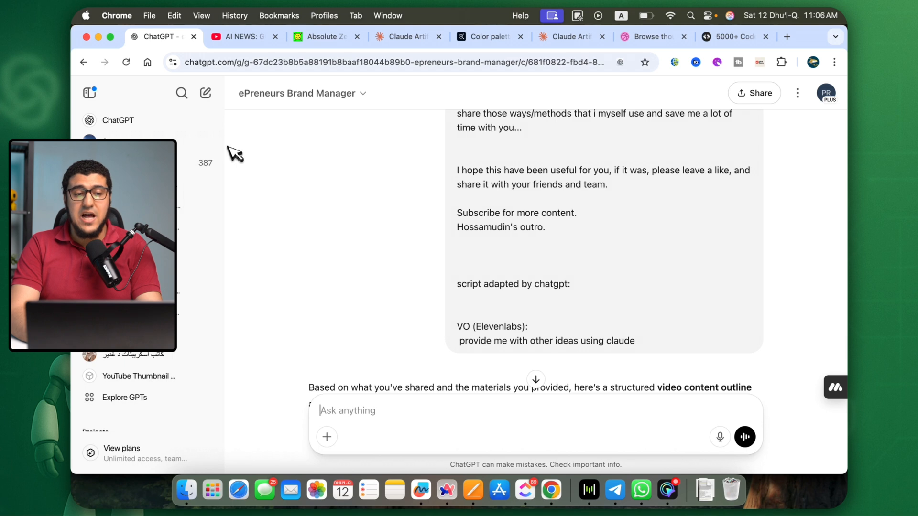
In a new ChatGPT chat, use web search for facts, statistics and real examples of AI saving content creators and entrepreneurs time and money, and read the answer.
click(136, 120)
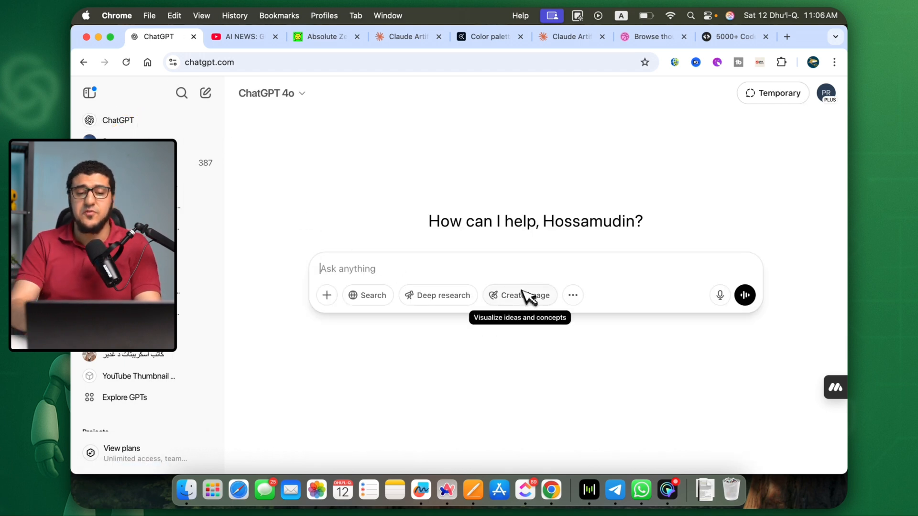
click(363, 297)
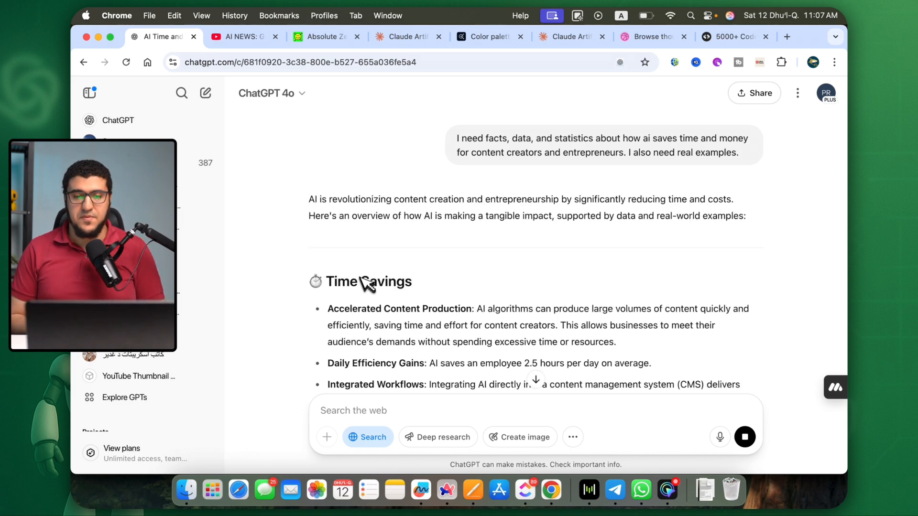
scroll(378, 306, down, 10)
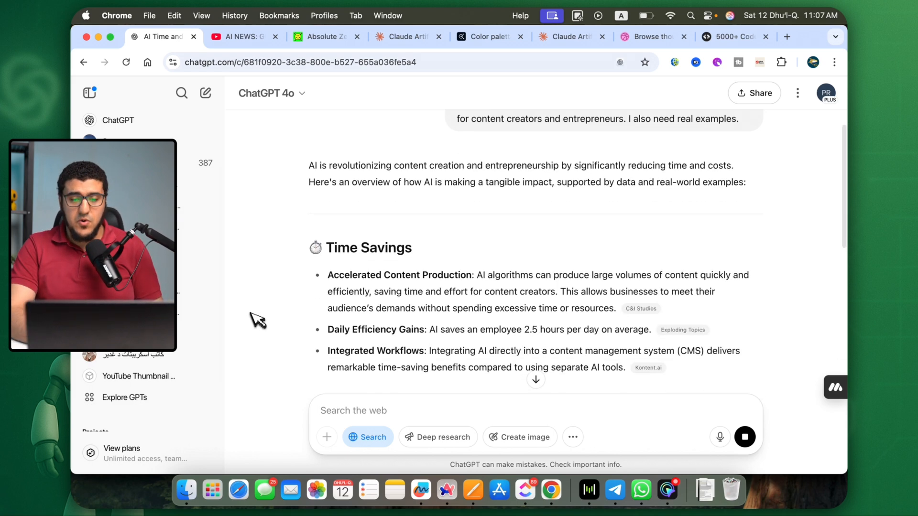
scroll(388, 319, down, 10)
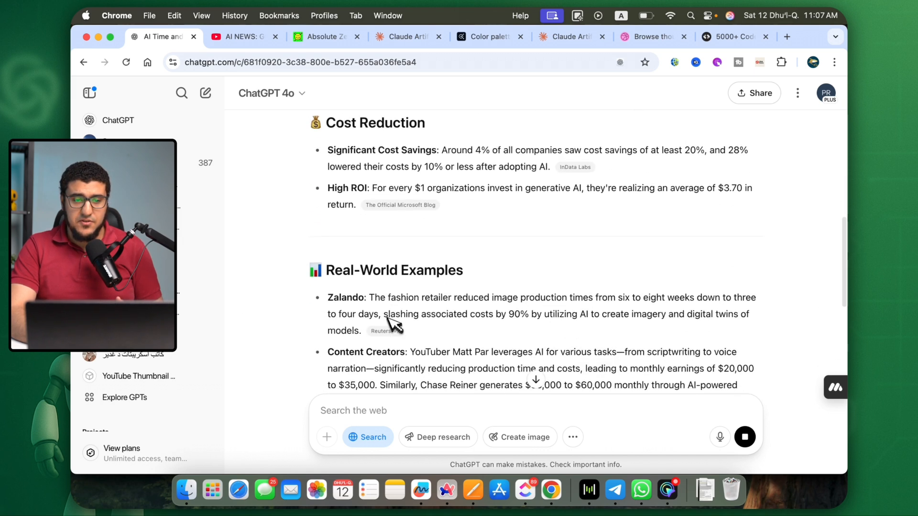
scroll(402, 328, up, 15)
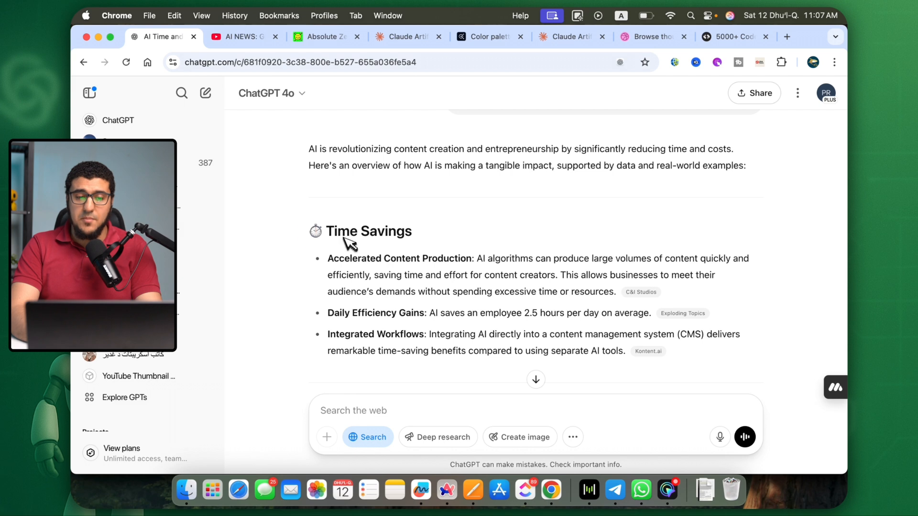
triple_click(344, 237)
scroll(508, 213, down, 15)
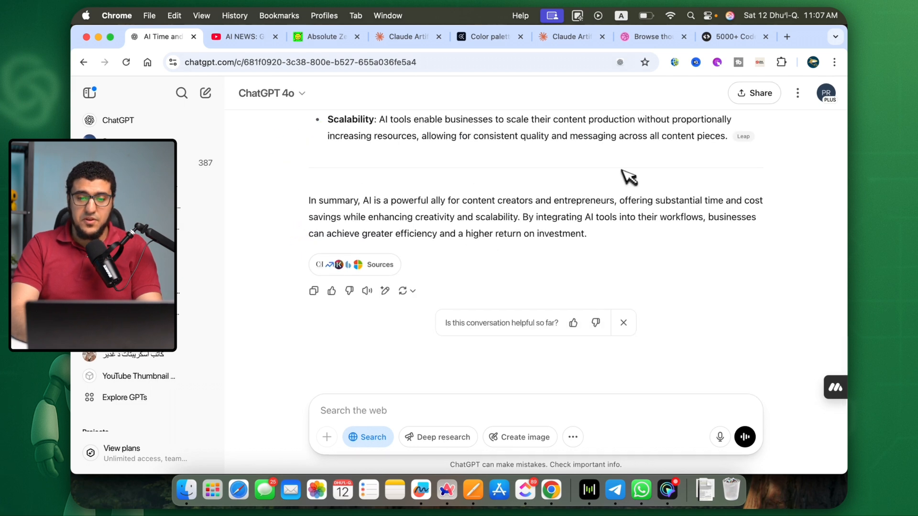
In a new Claude chat, request an interactive time and money savings calculator with notes and a guide, based on the pasted ChatGPT research.
key(super+Tab)
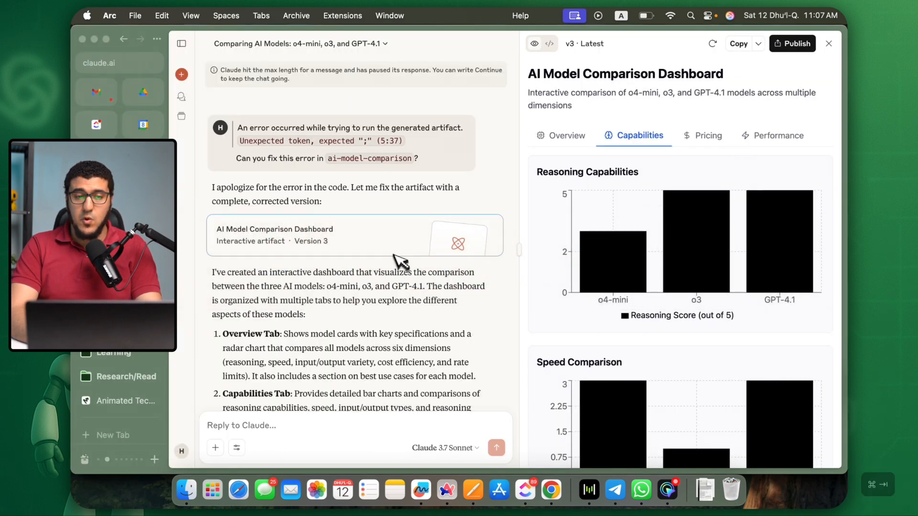
click(190, 75)
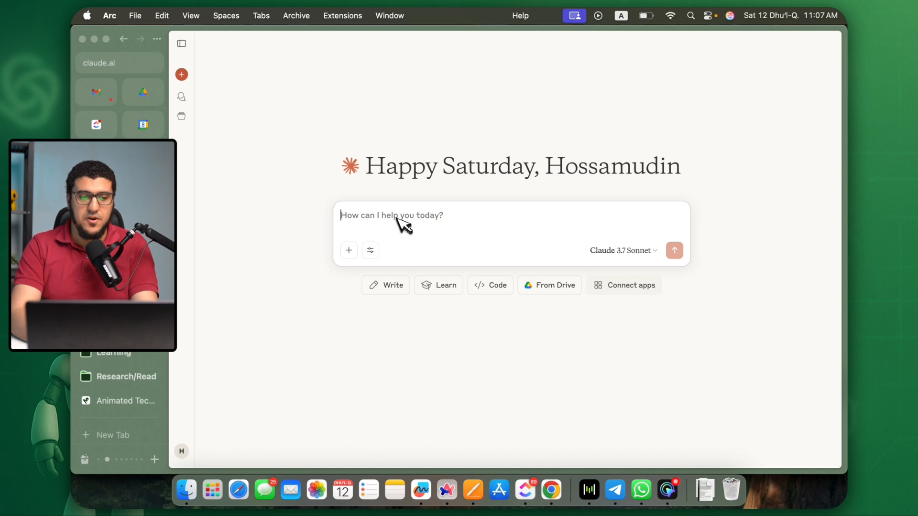
key(super+v)
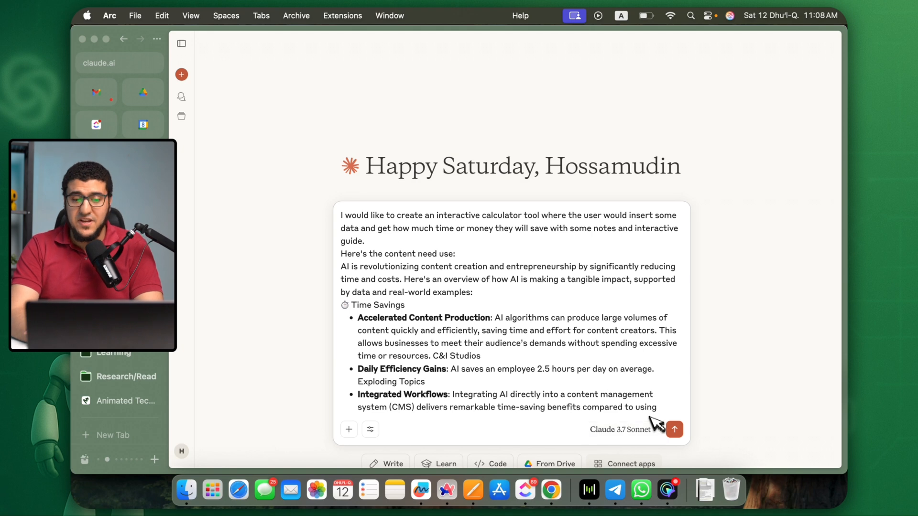
click(674, 430)
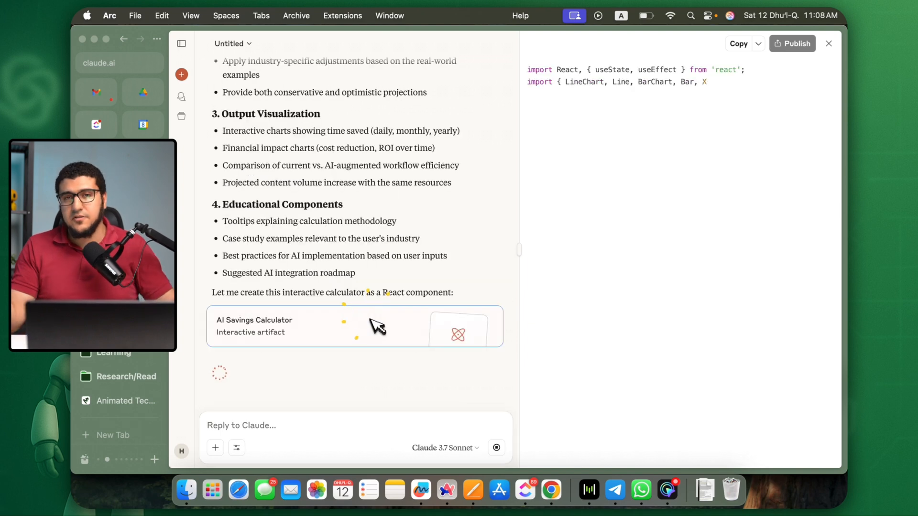
Review Claude's Calculator Tool Plan and the submitted prompt with its AI savings content.
scroll(377, 327, up, 10)
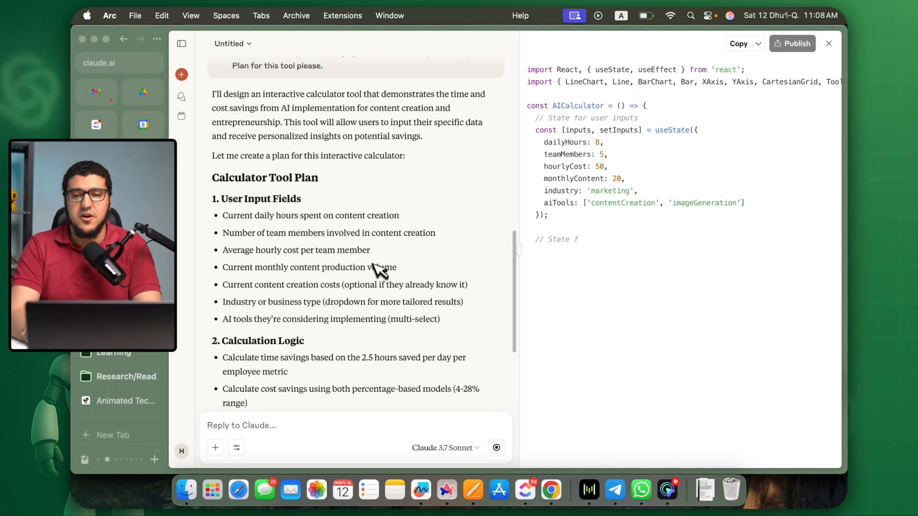
scroll(377, 268, up, 10)
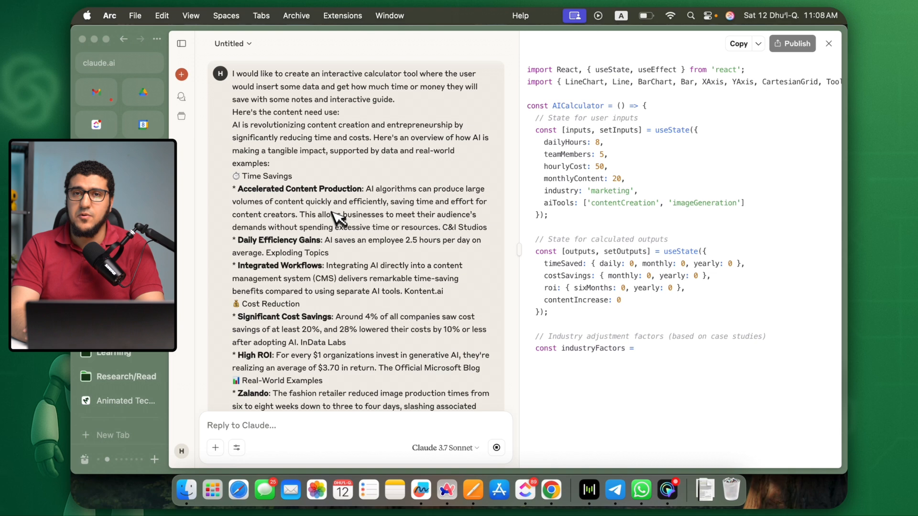
scroll(330, 228, down, 5)
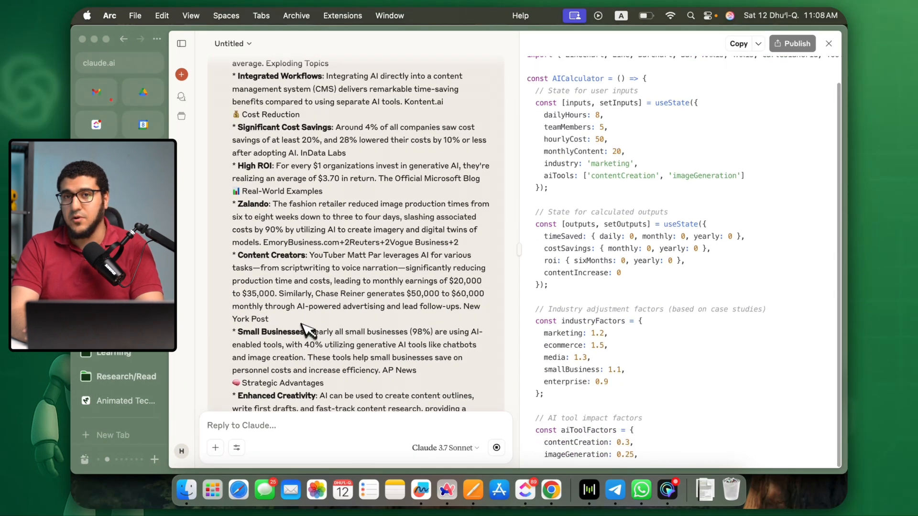
scroll(306, 359, down, 4)
Search the web for "color adobe", open Adobe Color and go to its Color Wheel for creating color themes.
key(super+t)
text(color adobe)
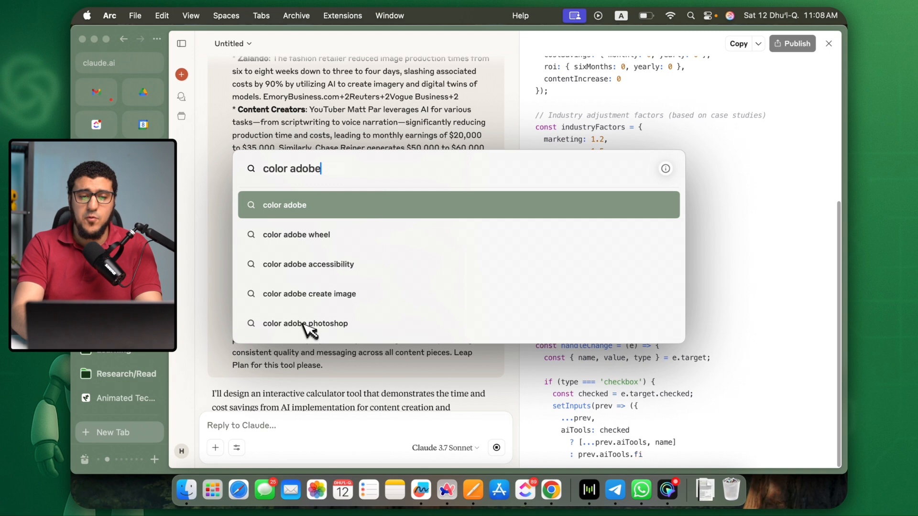
key(Return)
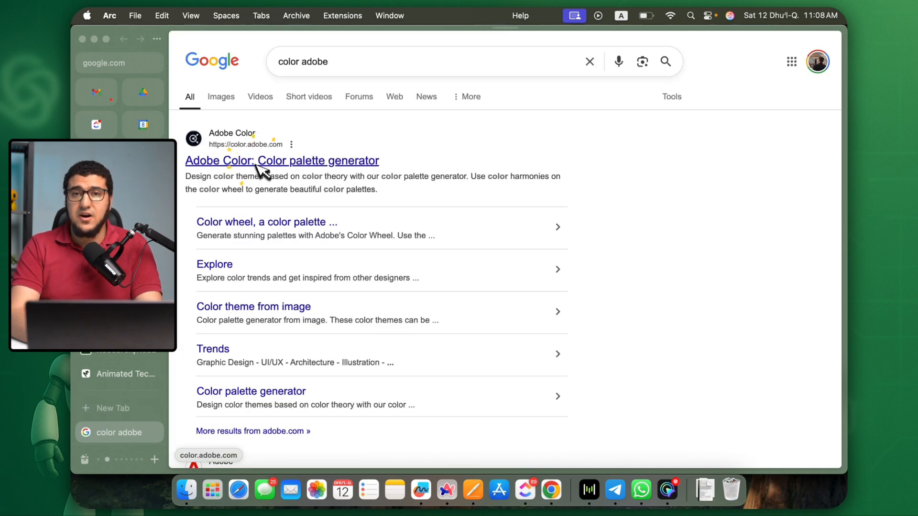
click(258, 162)
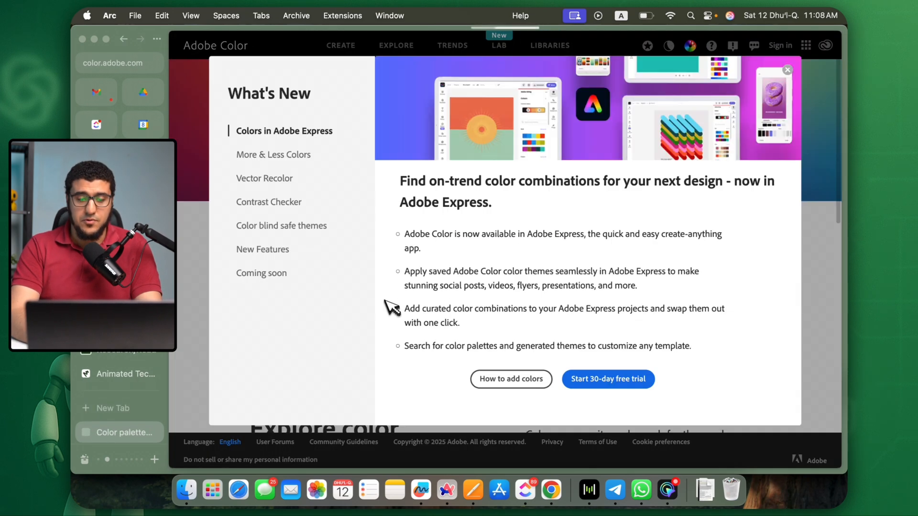
click(809, 58)
click(788, 70)
click(356, 355)
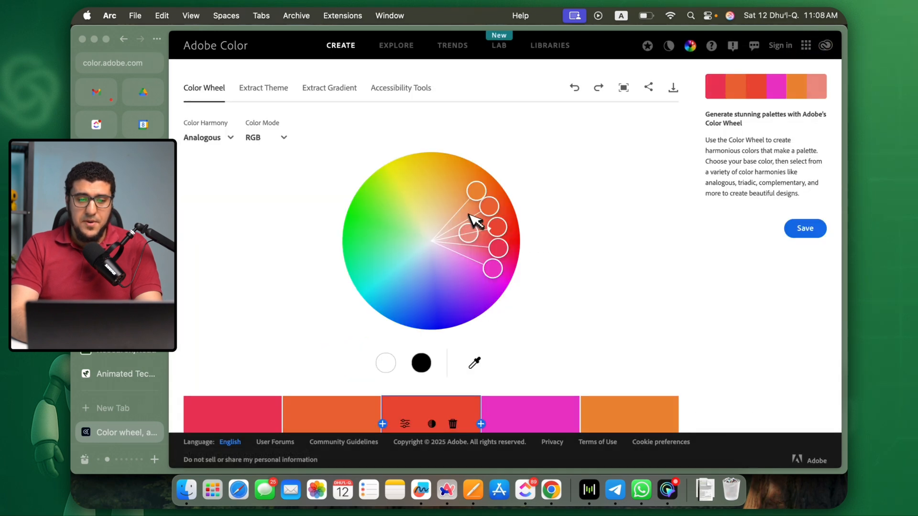
Move the markers of the Analogous color wheel to build a yellow and green palette with a beige swatch.
drag(471, 194, 414, 197)
drag(476, 211, 434, 225)
scroll(656, 319, down, 3)
scroll(512, 322, up, 2)
mouse_move(439, 162)
mouse_down()
mouse_move(430, 236)
mouse_move(410, 154)
mouse_move(452, 177)
mouse_move(429, 203)
mouse_move(410, 193)
mouse_move(431, 169)
mouse_up()
scroll(428, 138, up, 2)
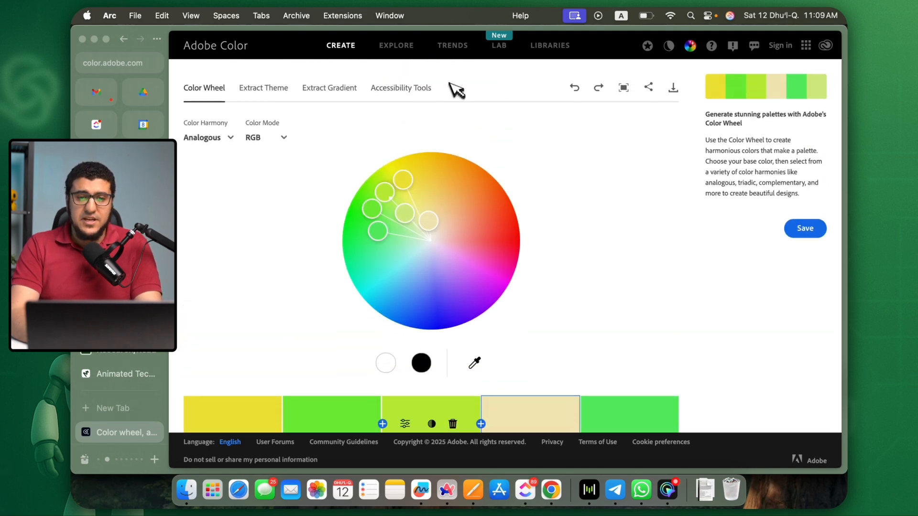
Browse Adobe Color's Explore palettes down to the page end and open the one running from dark red and teal to beige.
click(412, 48)
scroll(488, 246, down, 15)
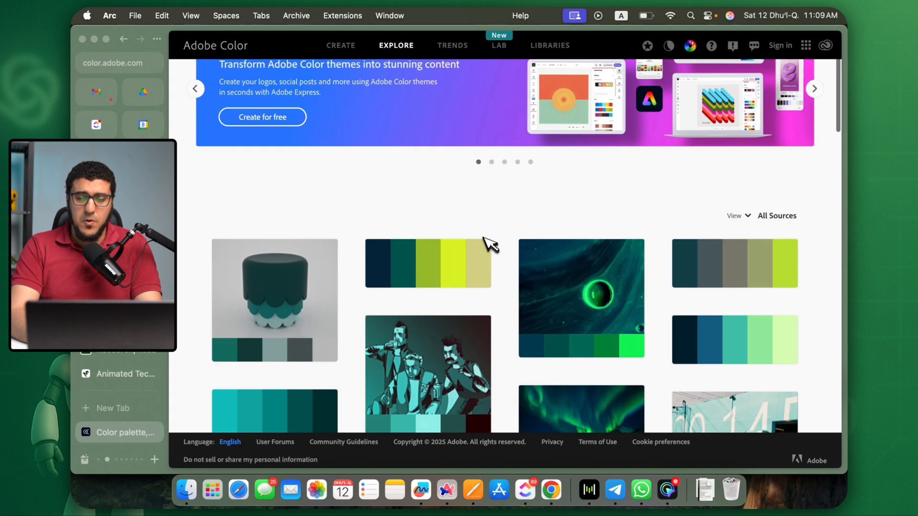
scroll(498, 270, up, 2)
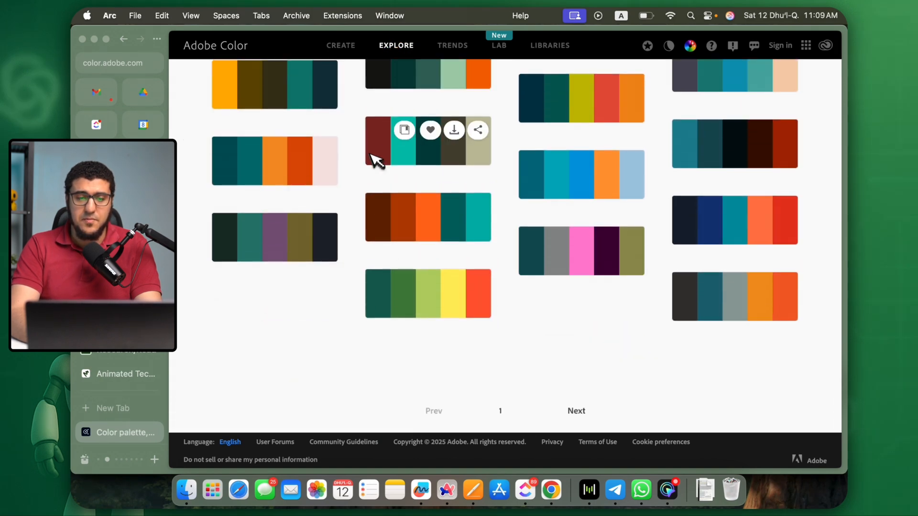
click(422, 160)
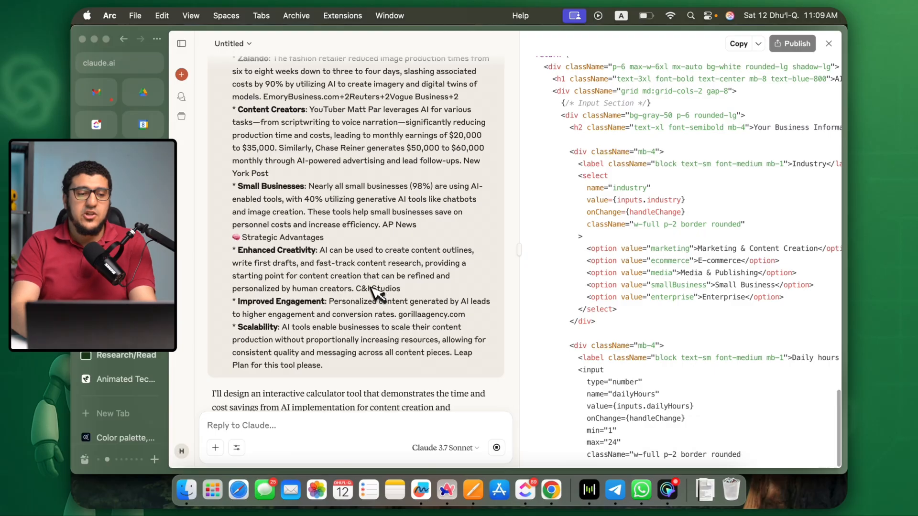
Open Claude separately from the running calculator chat and show the list of all projects.
key(super+t)
text(claud)
key(Return)
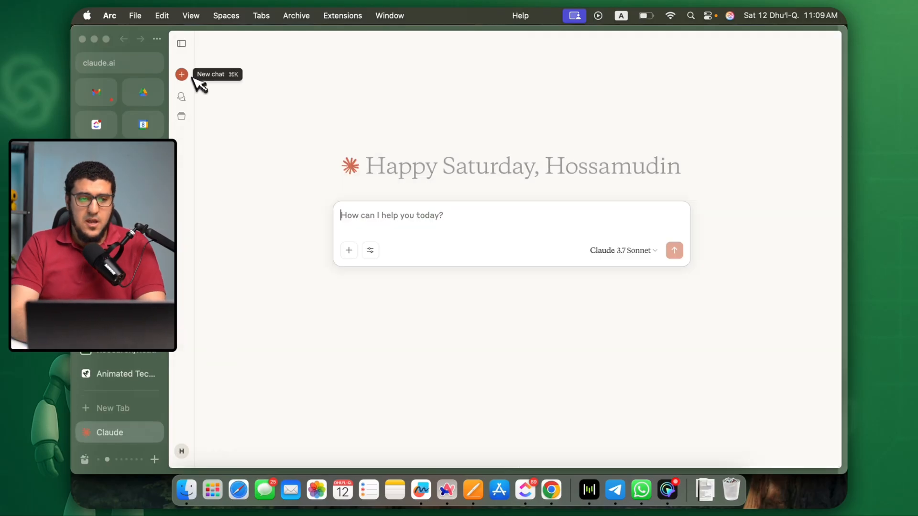
click(182, 43)
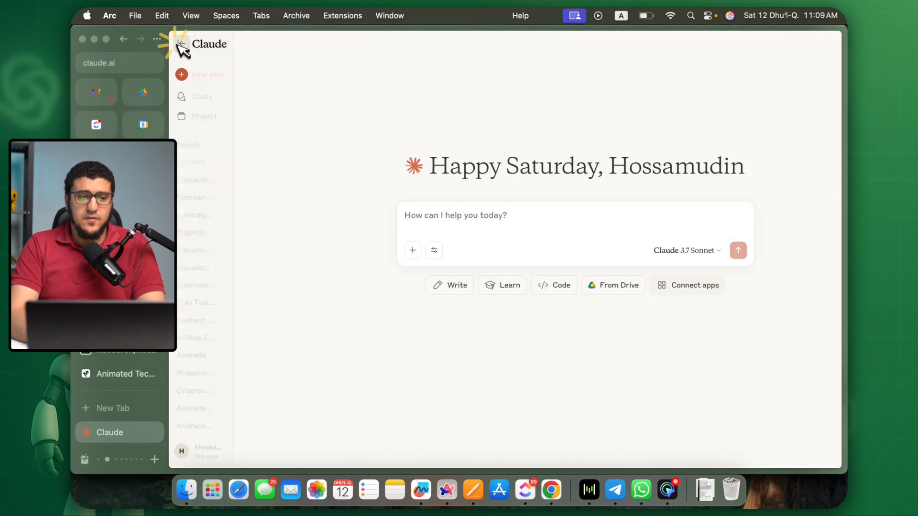
click(203, 116)
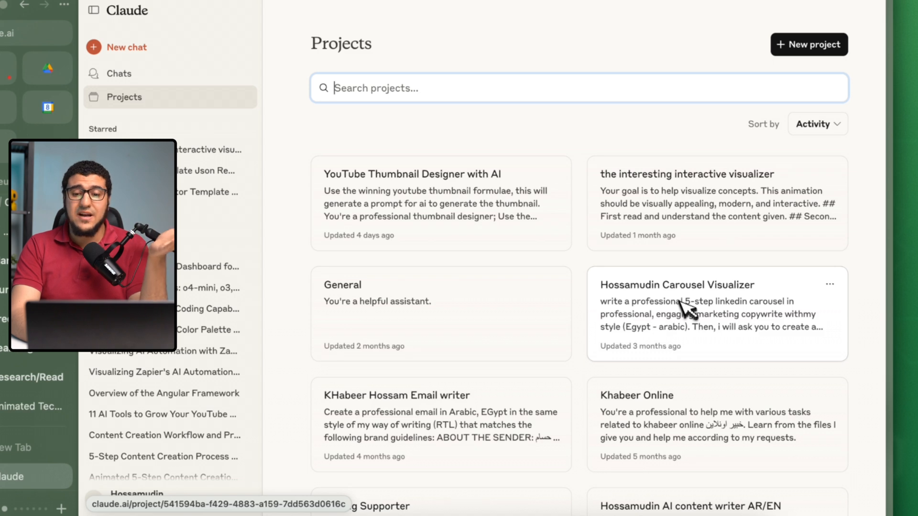
Open the Carousel Visualizer project, expand its full description, and check its project instructions without changing them.
click(747, 287)
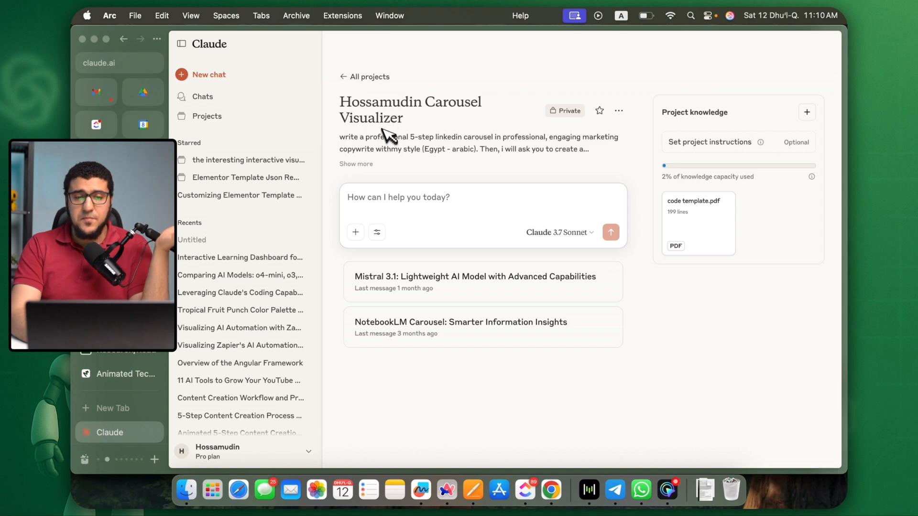
click(365, 164)
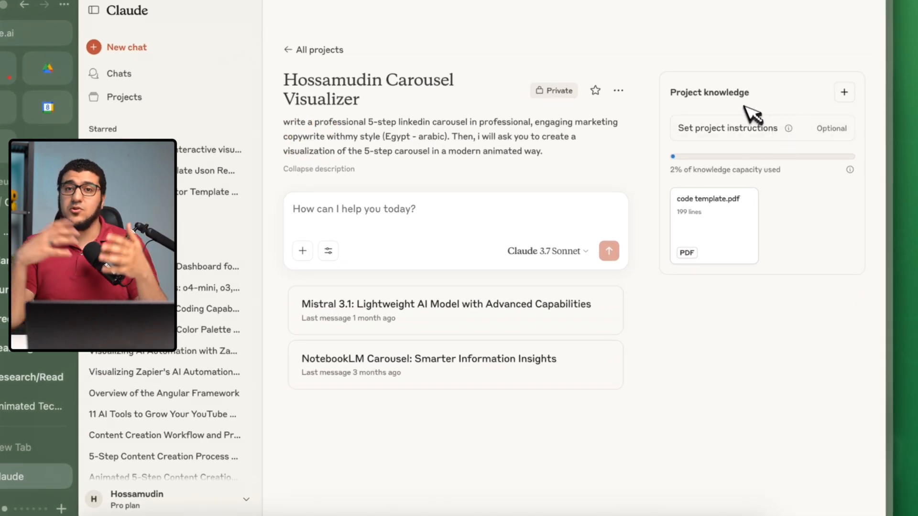
mouse_move(733, 198)
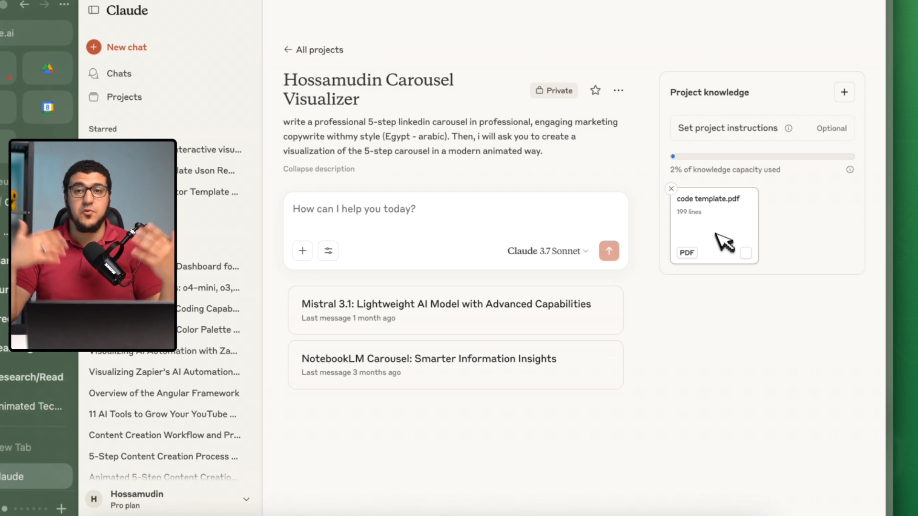
click(810, 129)
click(586, 396)
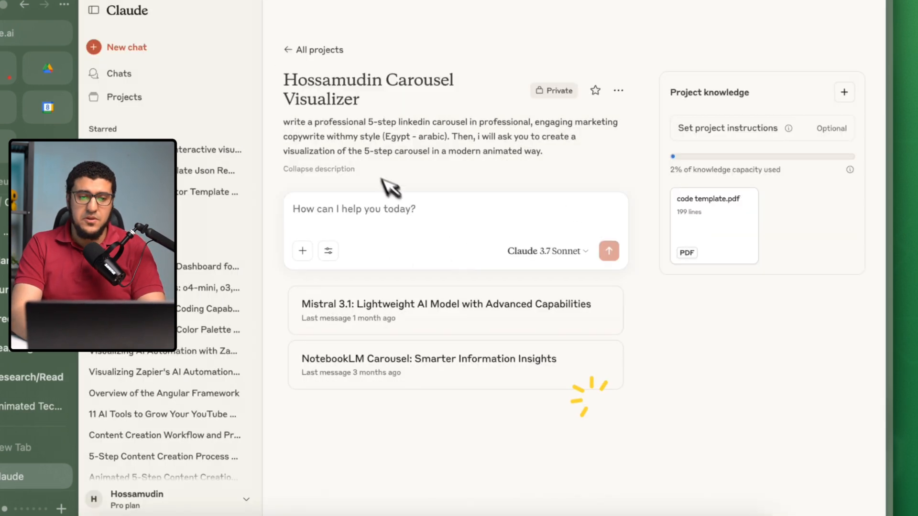
Open the project instructions of "the interesting interactive visualizer" and highlight the branding line.
click(298, 50)
scroll(507, 262, down, 1)
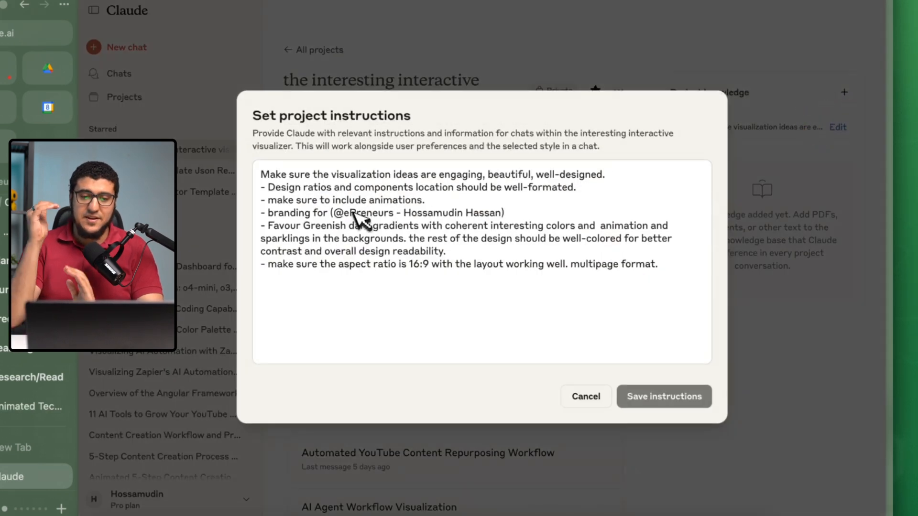
drag(268, 213, 509, 218)
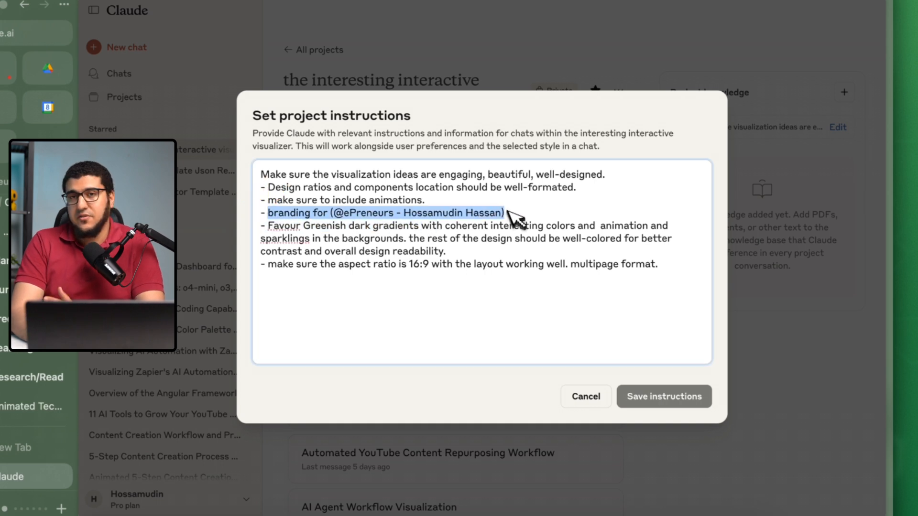
Close the project instructions without changing them and return to the list of all projects.
click(359, 277)
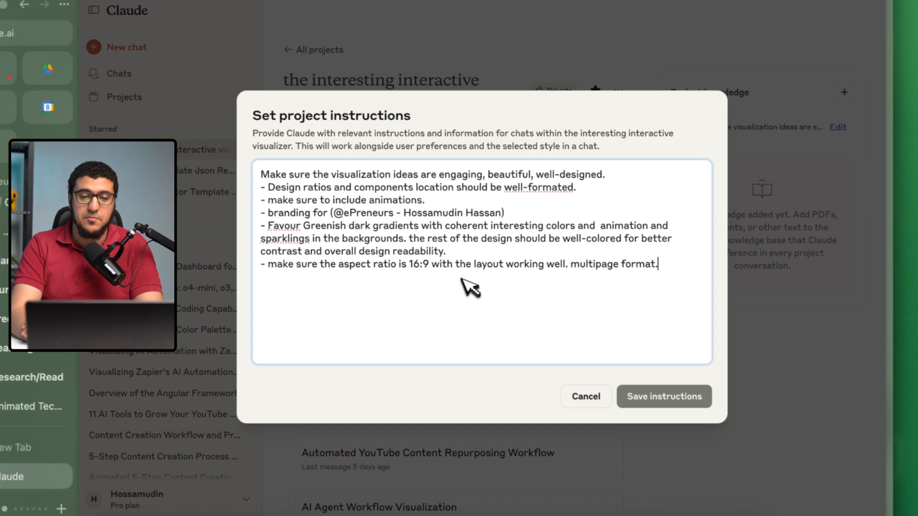
click(621, 397)
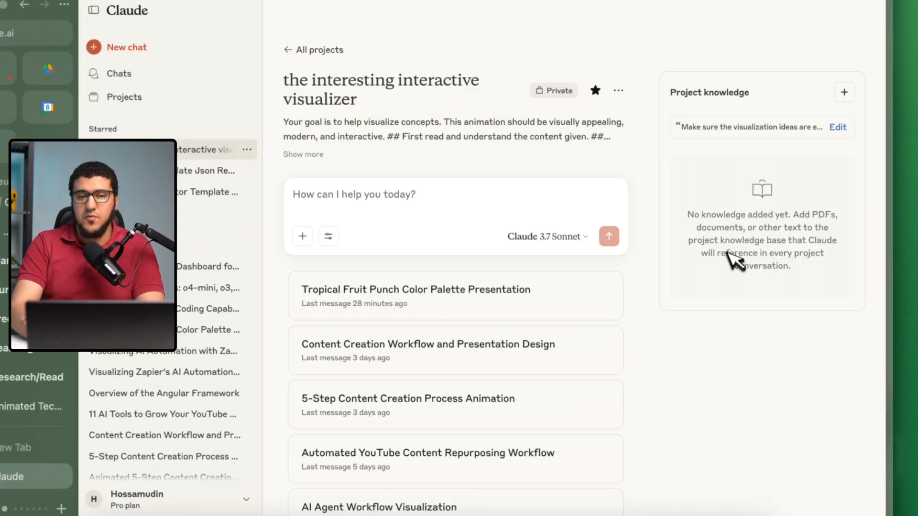
click(316, 50)
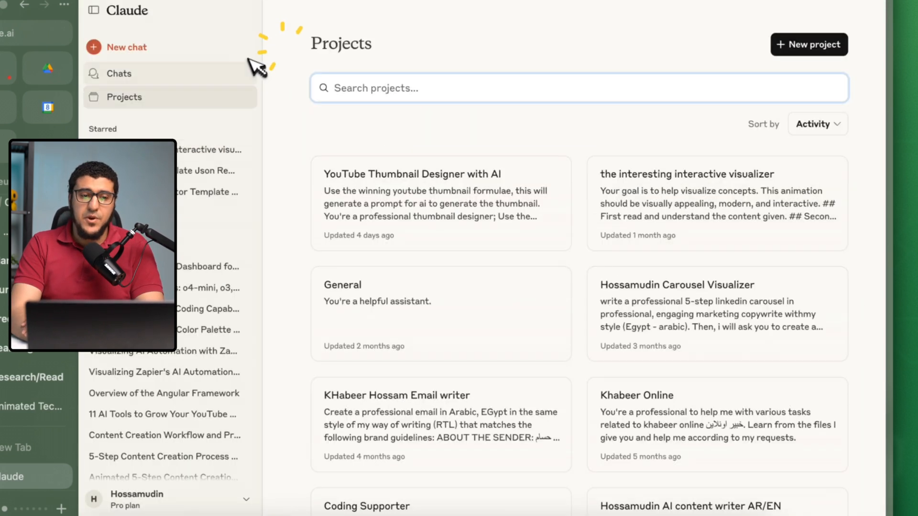
Create a new personal project named "NameTest" with the description "descirption.".
click(829, 53)
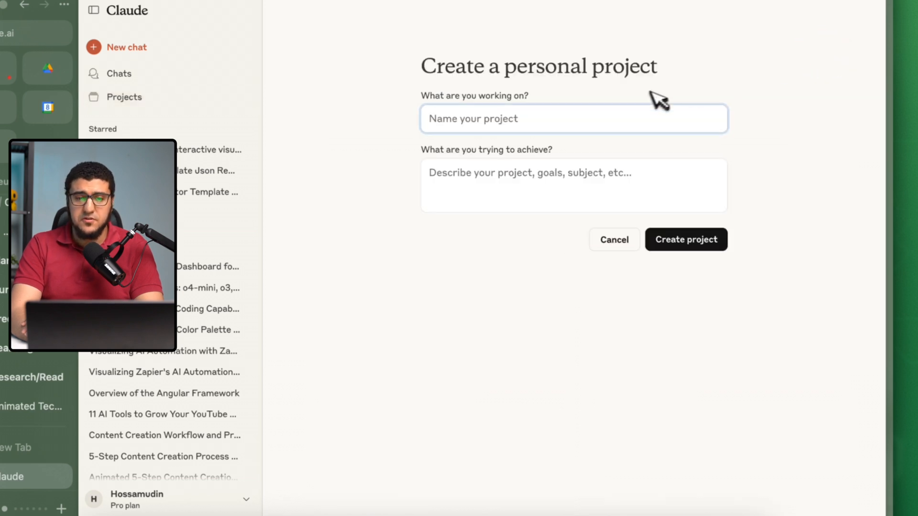
text(NameTest)
click(528, 175)
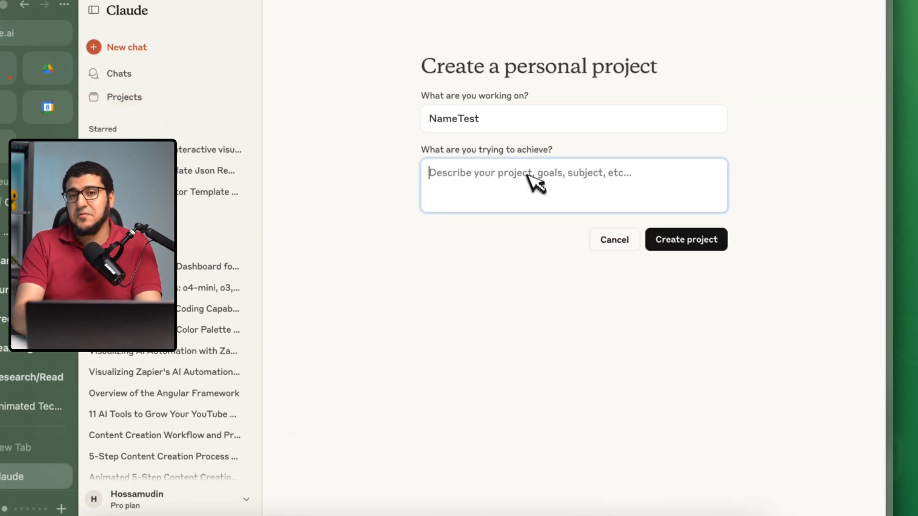
text(descirption.)
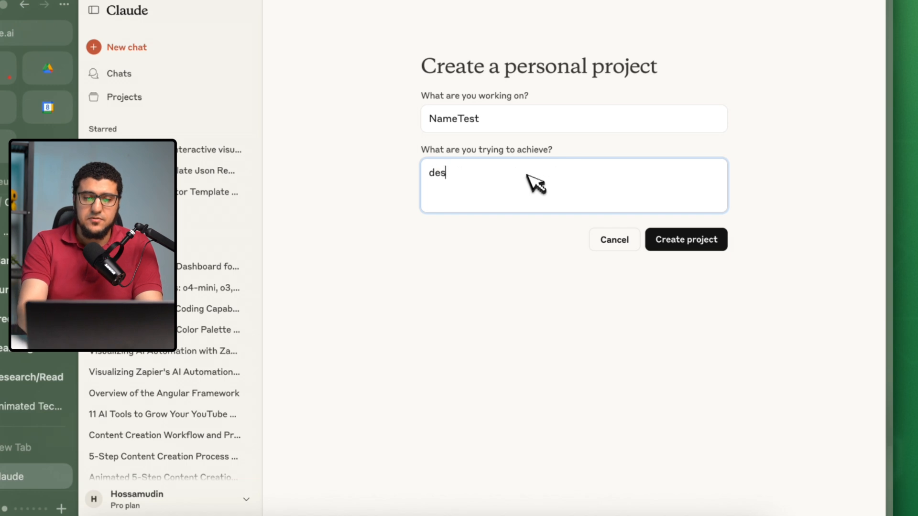
click(686, 239)
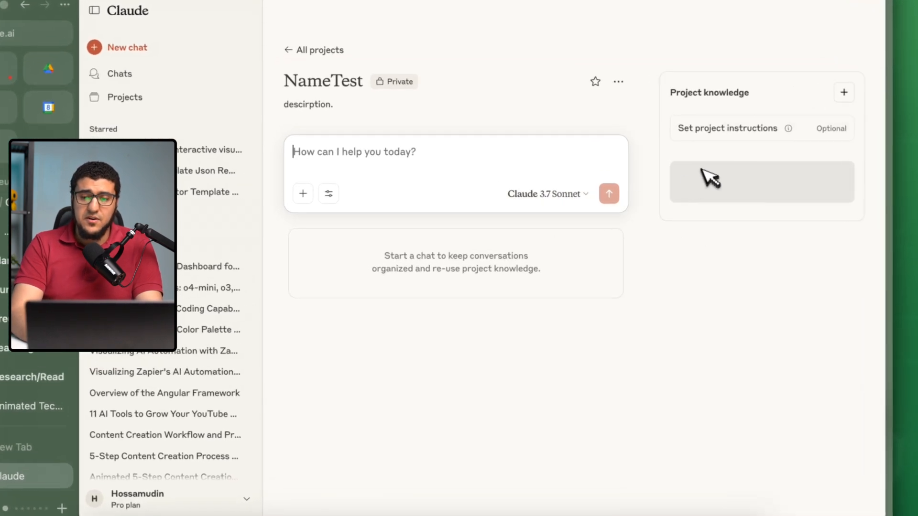
Check the sources available for adding knowledge to the NameTest project, including the recent Google Drive documents.
click(844, 92)
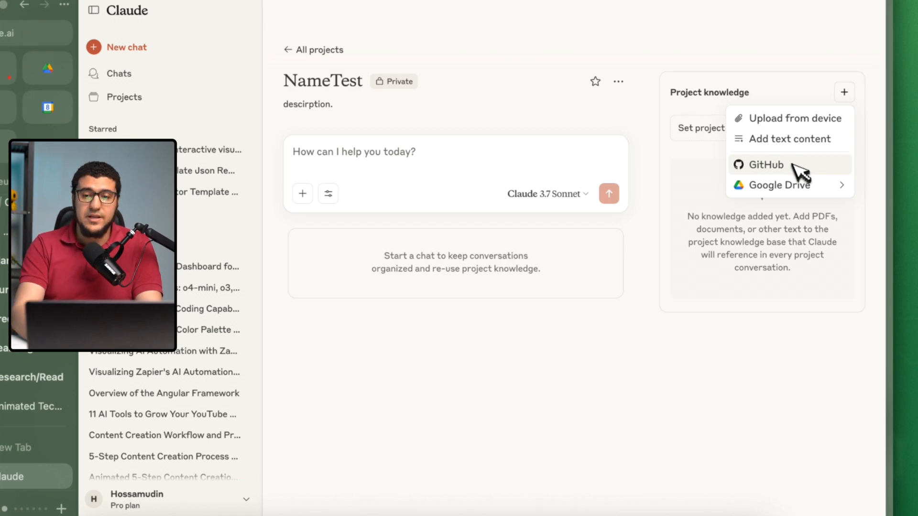
mouse_move(795, 190)
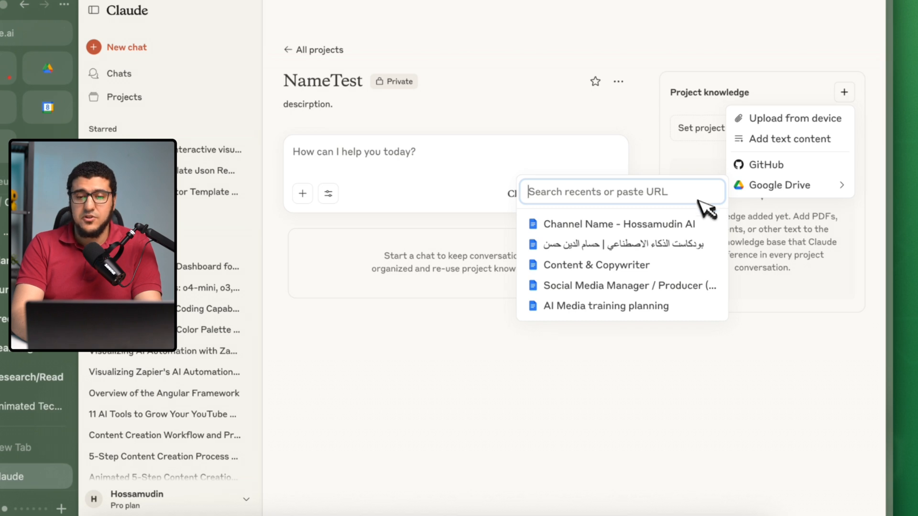
click(680, 211)
click(758, 136)
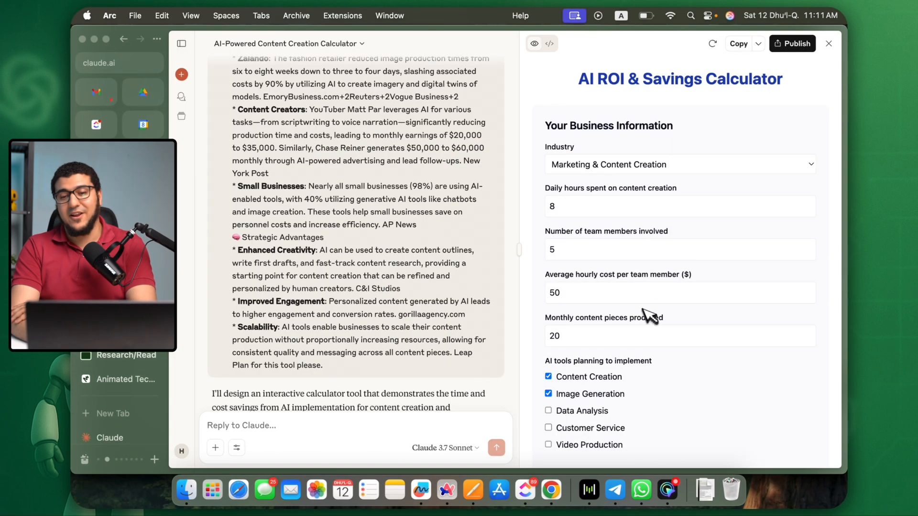
Publish the AI ROI & Savings Calculator artifact from its chat and open the published page.
click(794, 43)
click(569, 353)
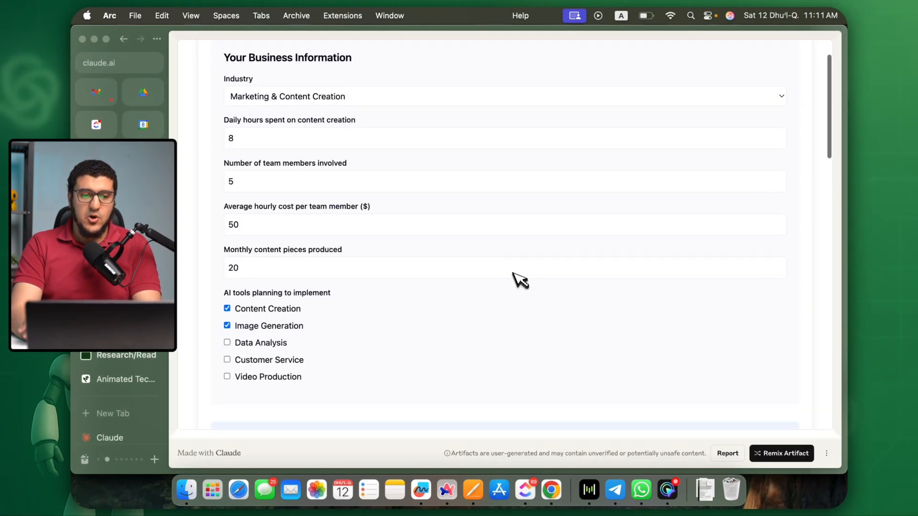
scroll(514, 277, down, 3)
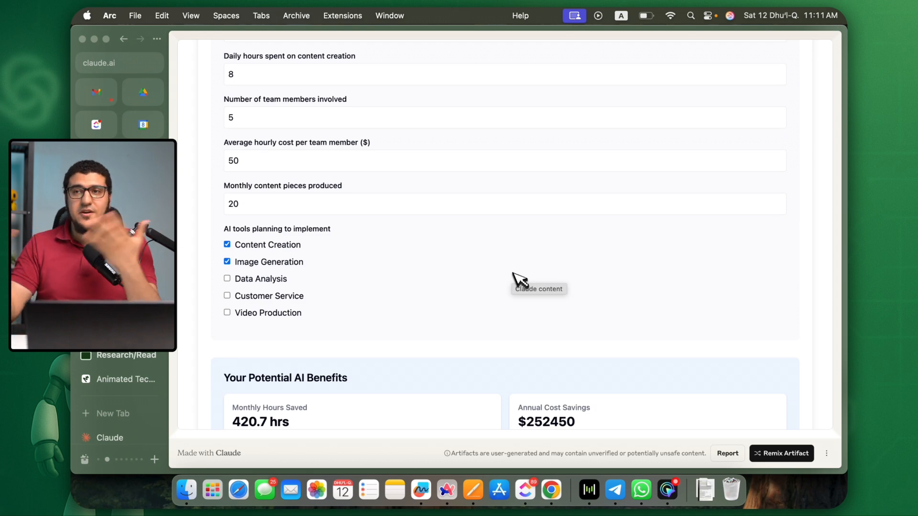
scroll(513, 273, up, 3)
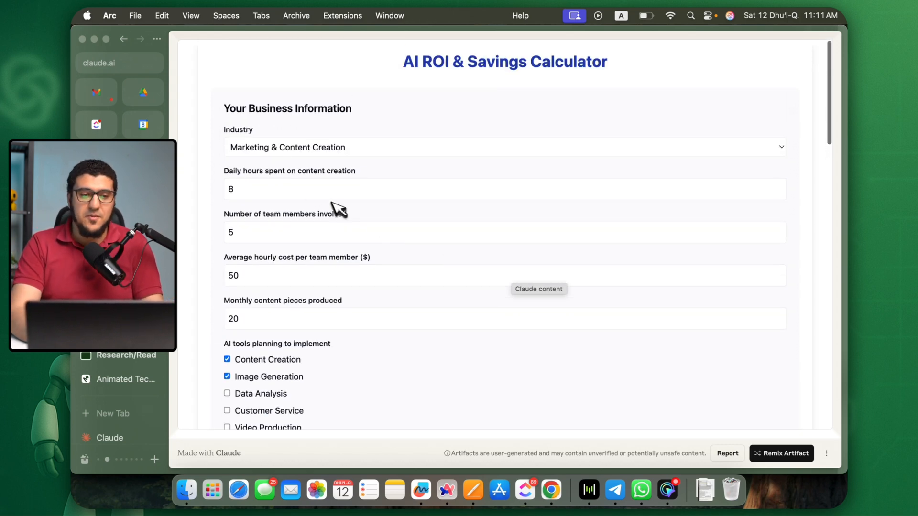
Set the calculator's industry to E-commerce, the daily hours spent on content creation to 2 and the number of team members to 2.
click(294, 152)
click(275, 190)
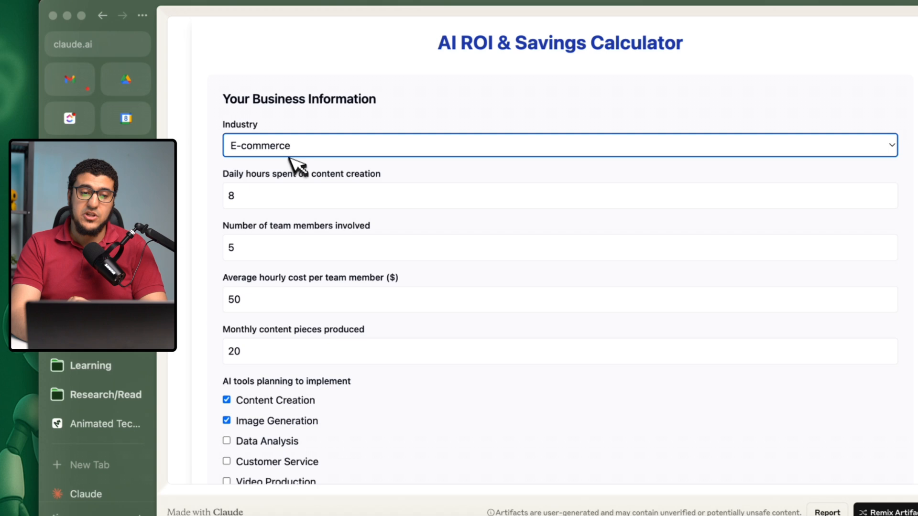
drag(261, 189, 206, 191)
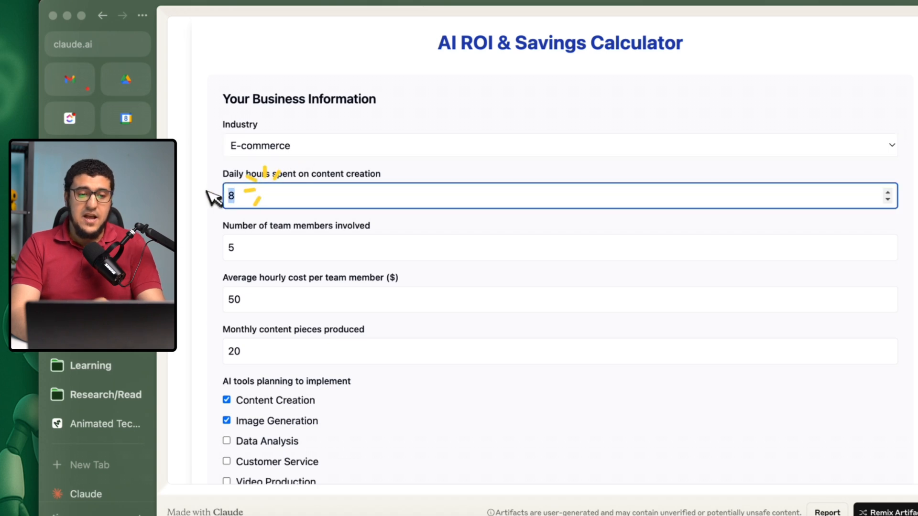
text(2)
mouse_move(320, 251)
mouse_down()
mouse_move(236, 250)
mouse_move(214, 229)
mouse_up()
text(4)
Set the average hourly cost per team member to $20 and the monthly content pieces produced to 20.
scroll(283, 254, down, 2)
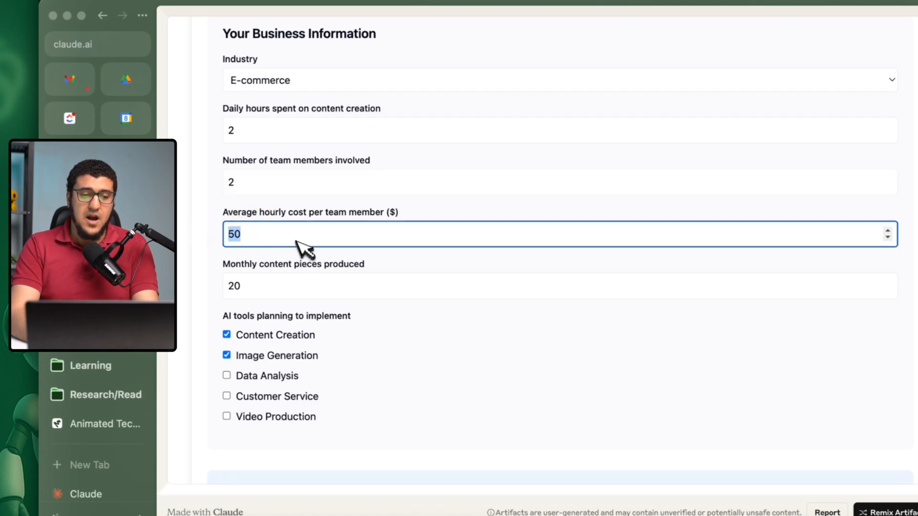
scroll(298, 255, down, 2)
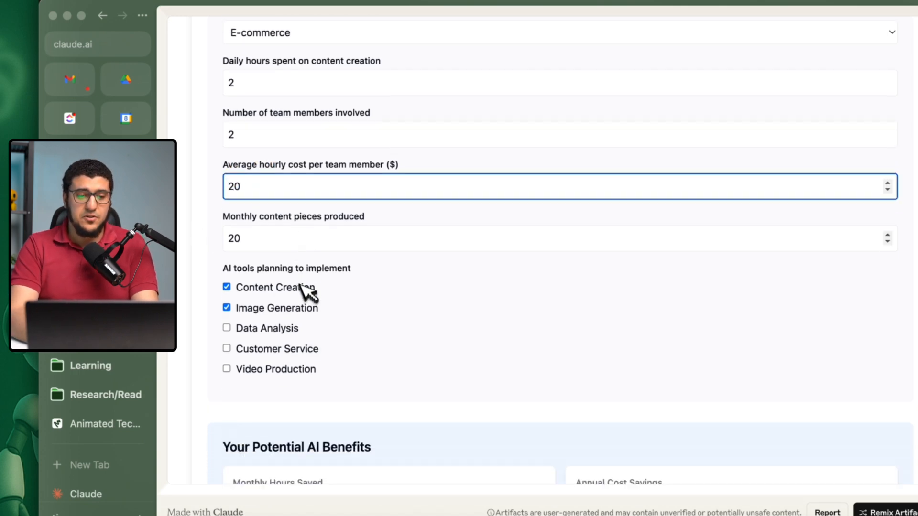
click(337, 240)
key(super+a)
Include Data Analysis, Customer Service and Video Production among the AI tools planned for implementation.
scroll(337, 240, down, 2)
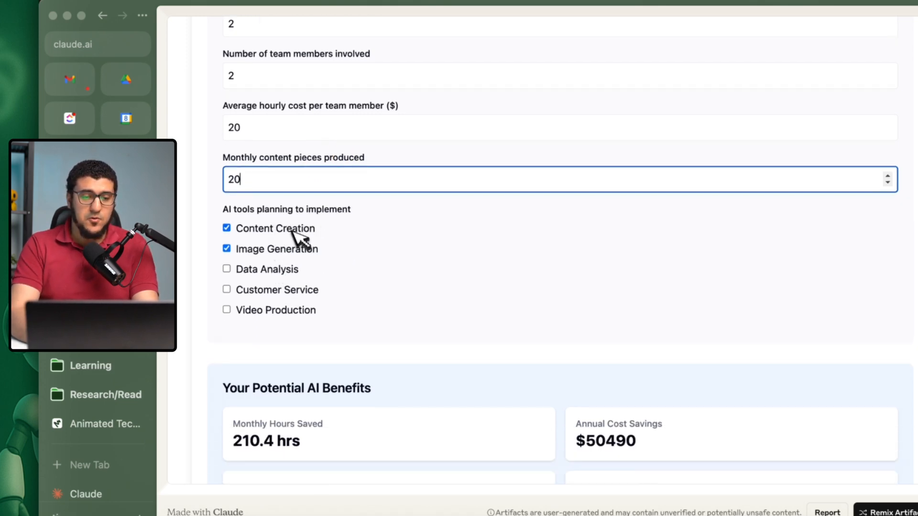
scroll(299, 238, down, 2)
click(266, 197)
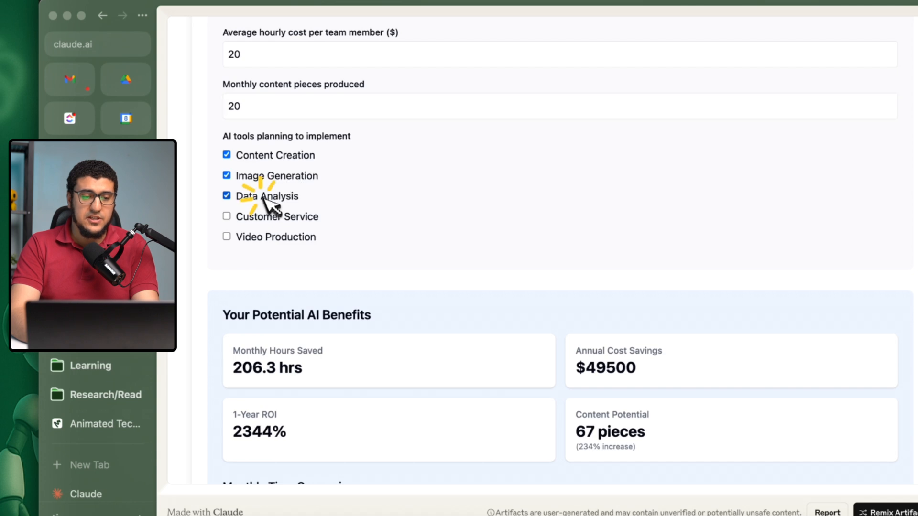
click(263, 219)
click(255, 241)
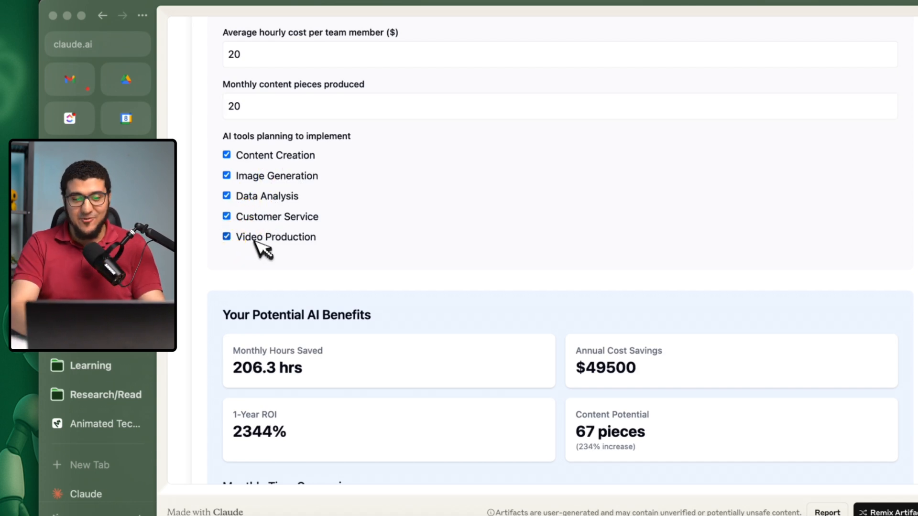
Review the calculator's potential AI benefits, time and ROI charts, implementation tips and case studies, and return to the business information form.
scroll(255, 240, down, 5)
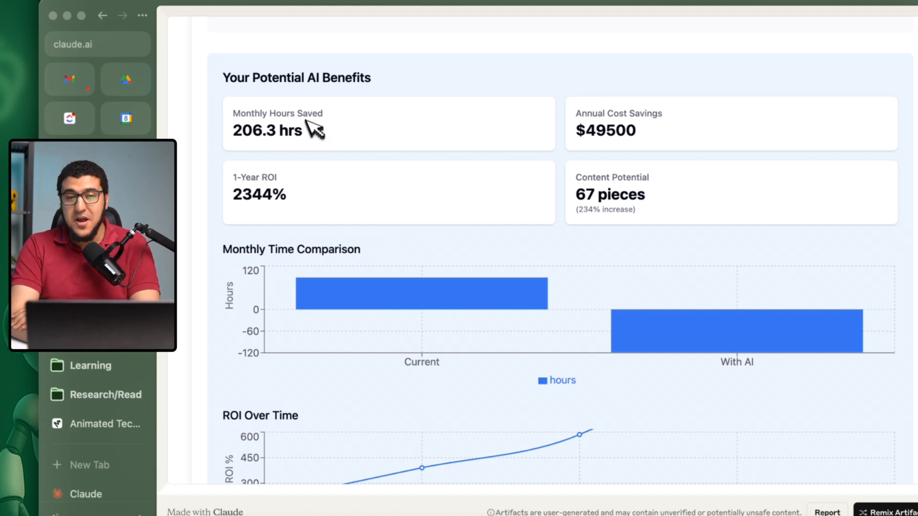
drag(585, 129, 595, 129)
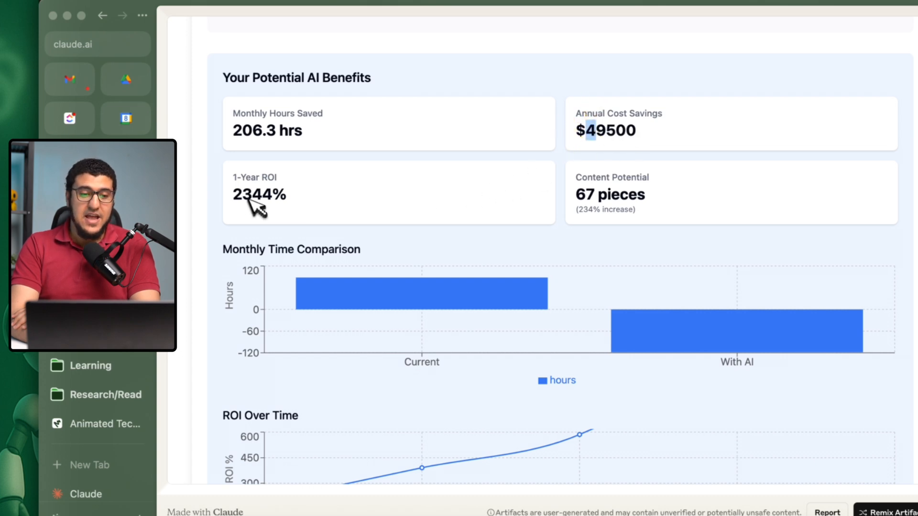
scroll(253, 203, down, 2)
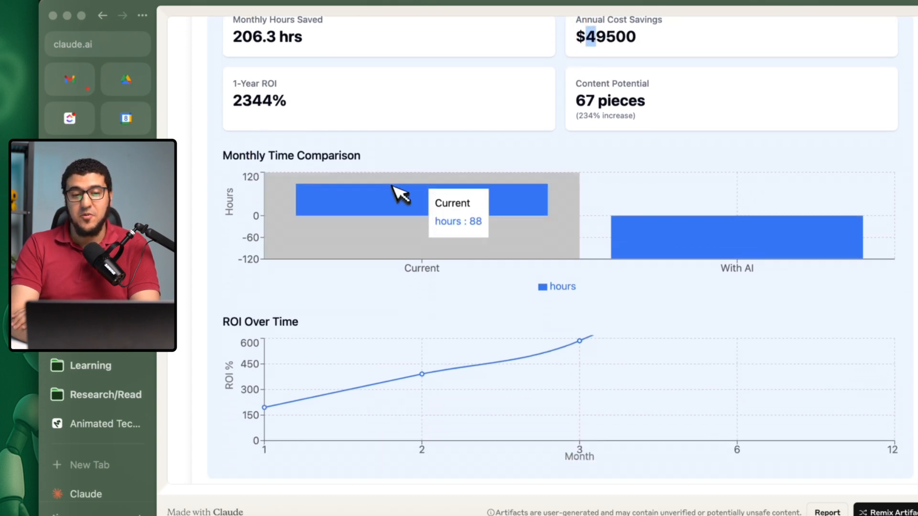
scroll(395, 190, down, 9)
scroll(455, 212, up, 4)
scroll(471, 116, down, 8)
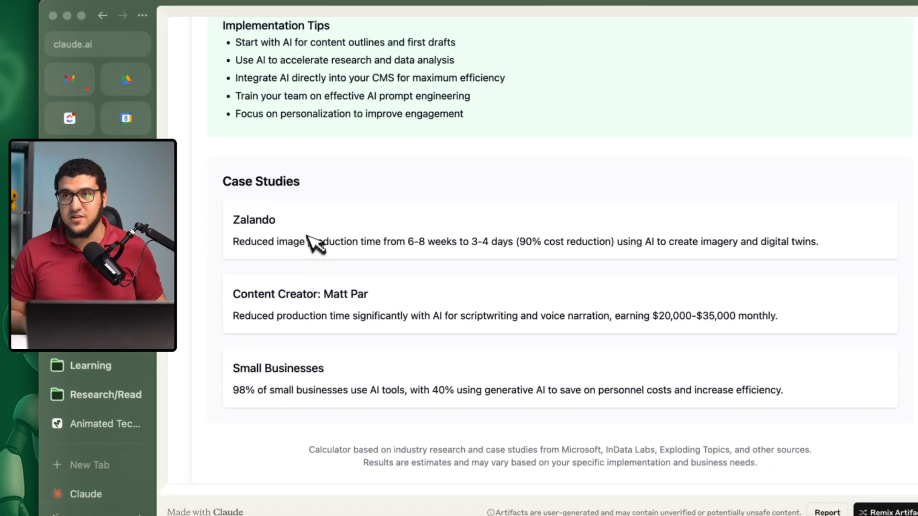
scroll(308, 239, up, 10)
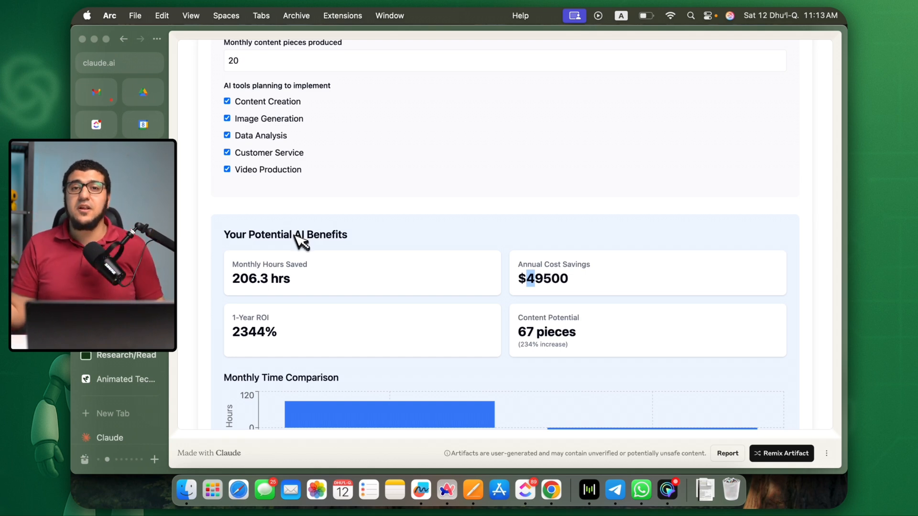
scroll(303, 242, down, 15)
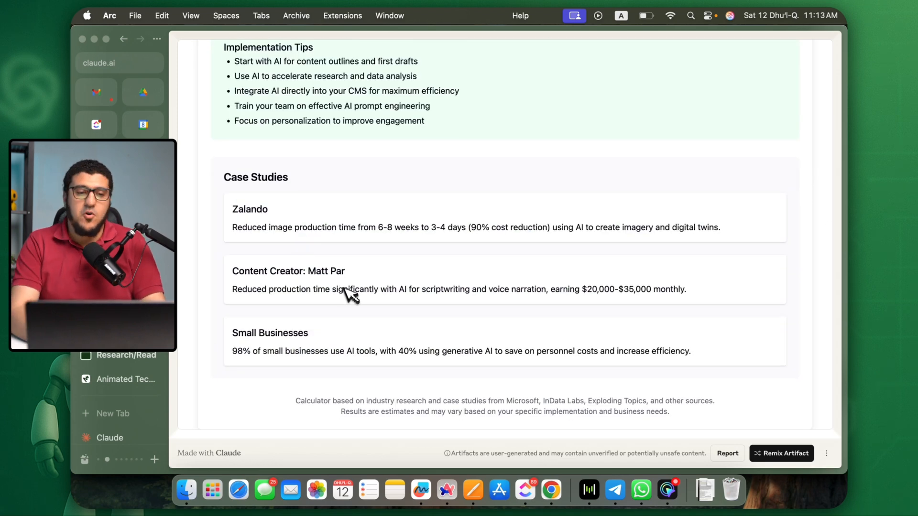
scroll(351, 295, up, 10)
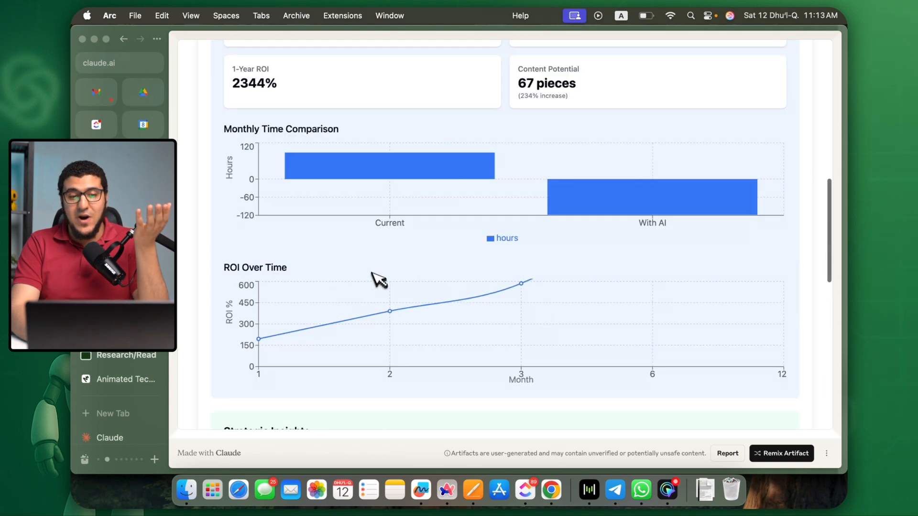
scroll(458, 181, up, 2)
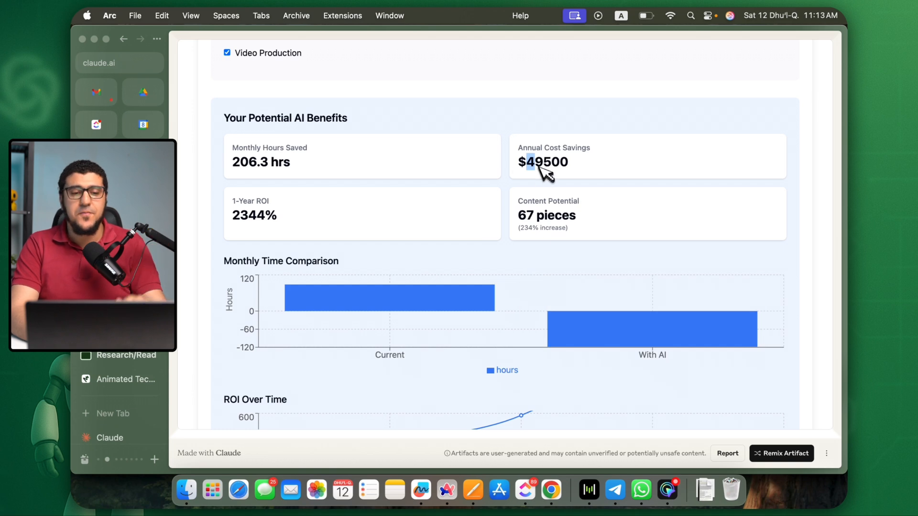
scroll(543, 174, up, 10)
click(436, 186)
click(405, 120)
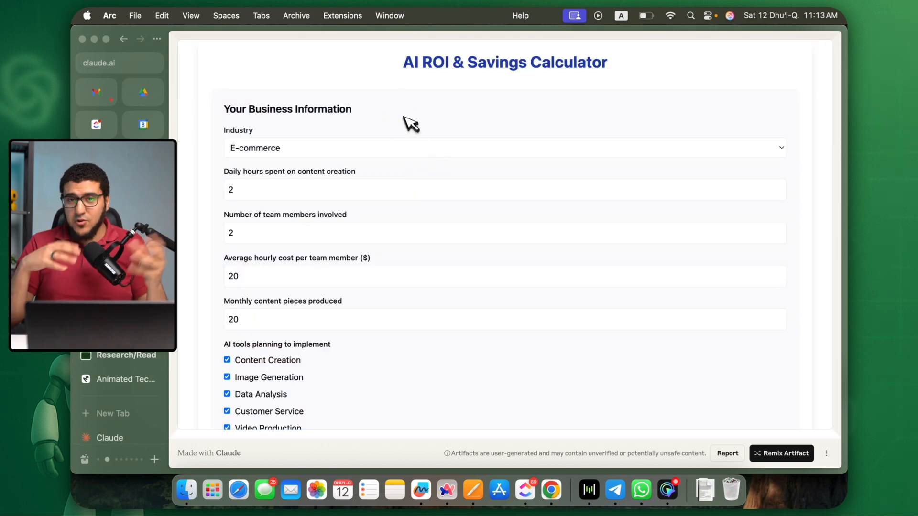
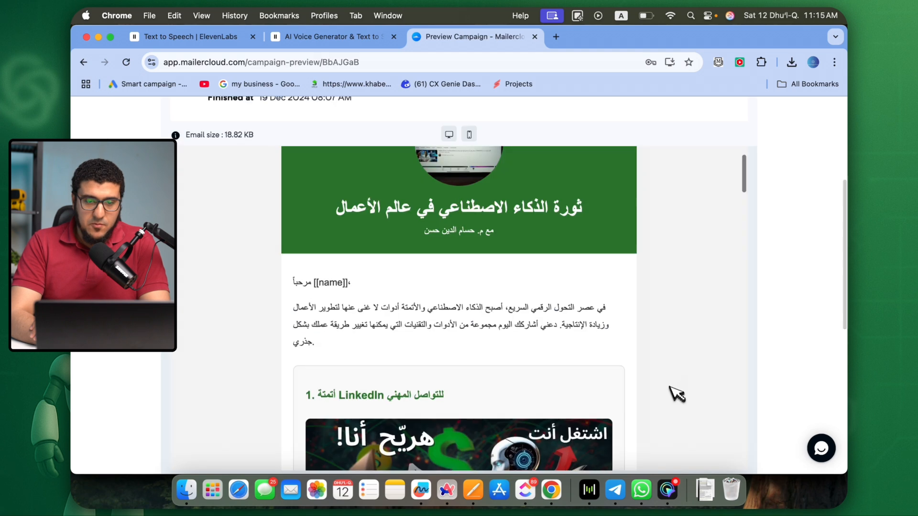
Look through the earlier Arabic email campaign's preview, from the header and numbered sections to the call to action and signature.
scroll(643, 386, down, 4)
scroll(646, 389, down, 10)
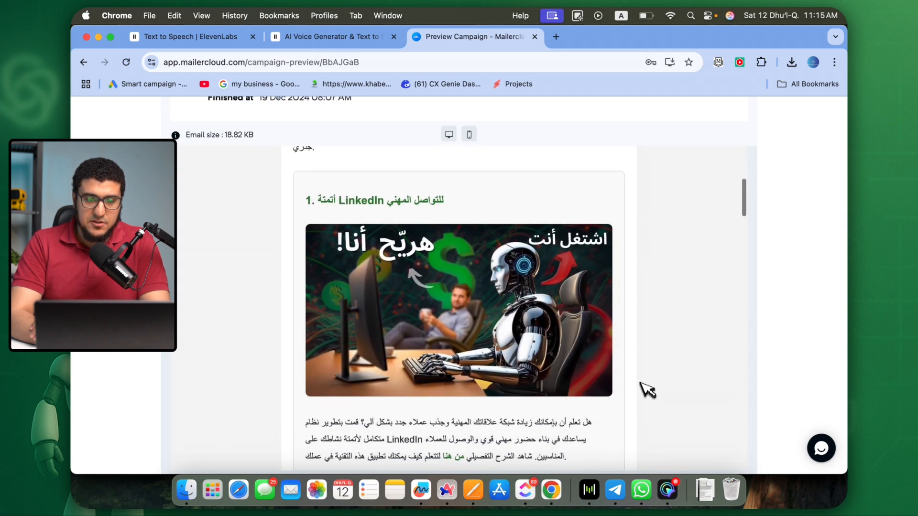
scroll(454, 351, down, 20)
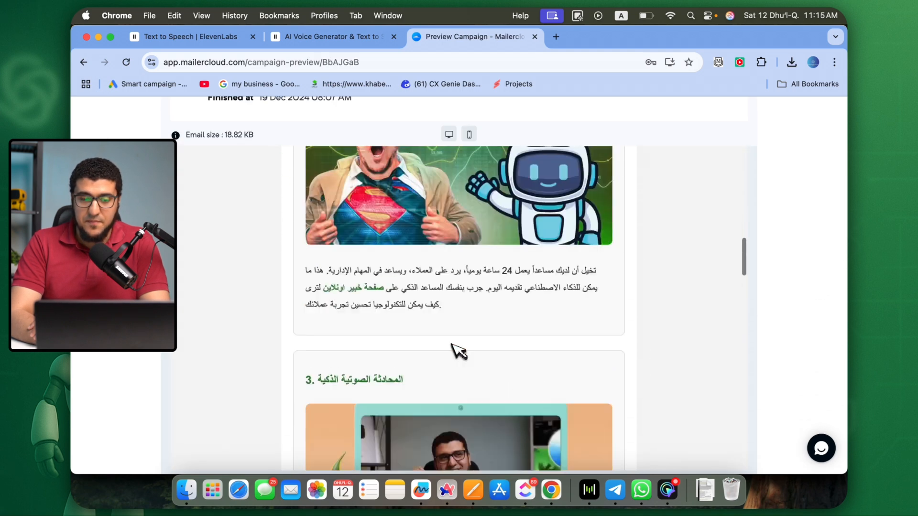
scroll(449, 358, down, 20)
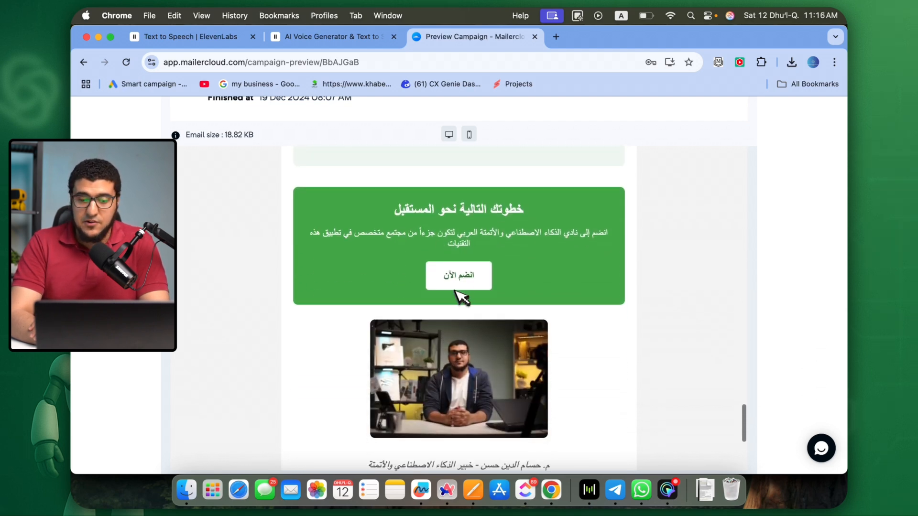
scroll(463, 287, down, 5)
scroll(463, 283, up, 20)
scroll(462, 276, up, 10)
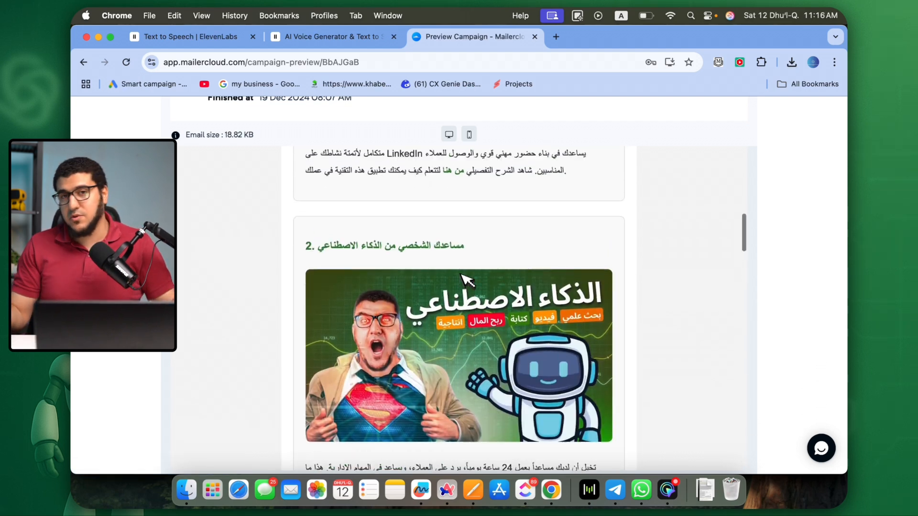
scroll(466, 280, up, 10)
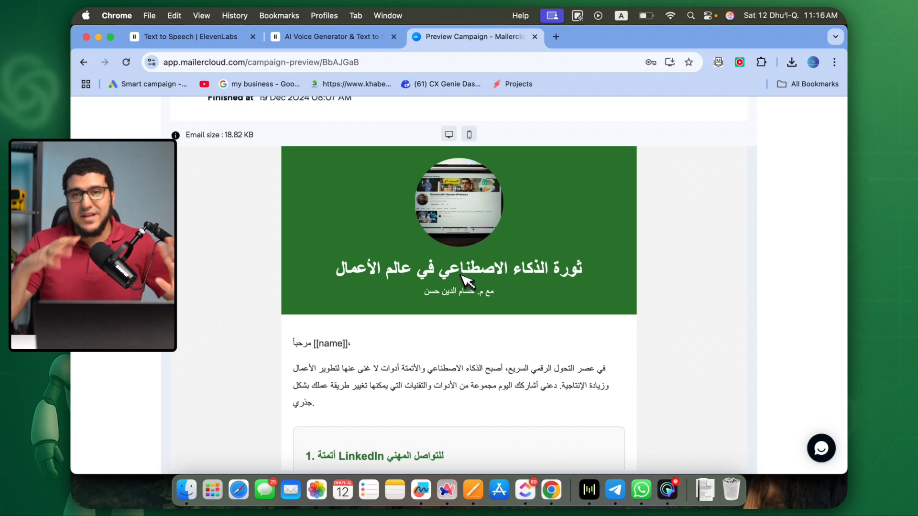
Switch to Arc, load Claude in a new tab and open the Arabic Email writer project.
key(super+Tab)
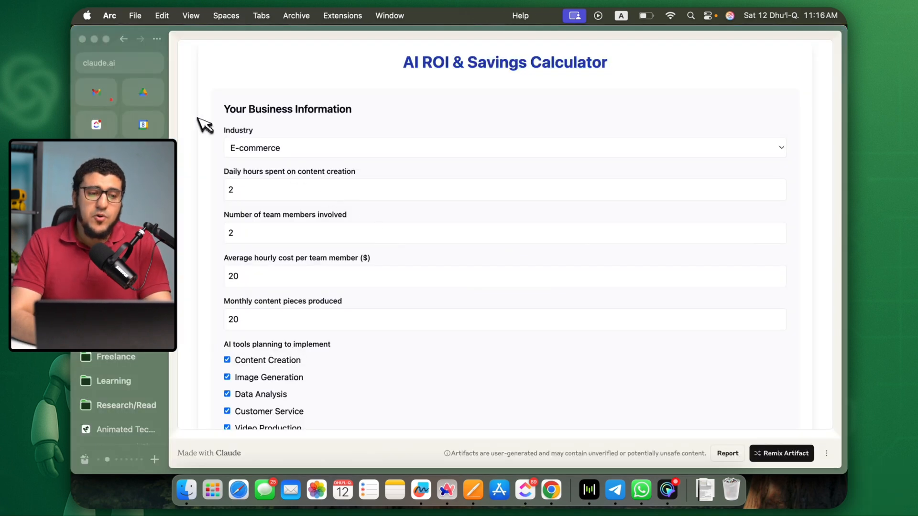
key(super+t)
text(c)
key(Return)
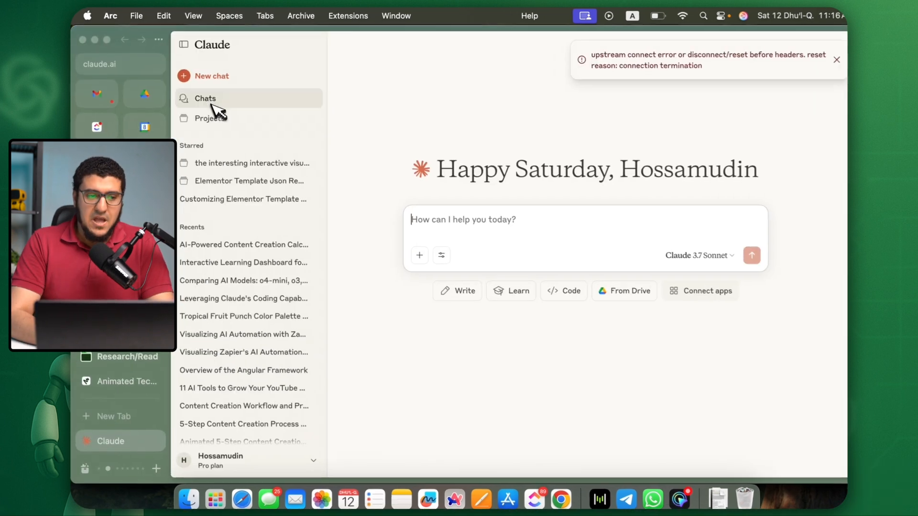
click(216, 114)
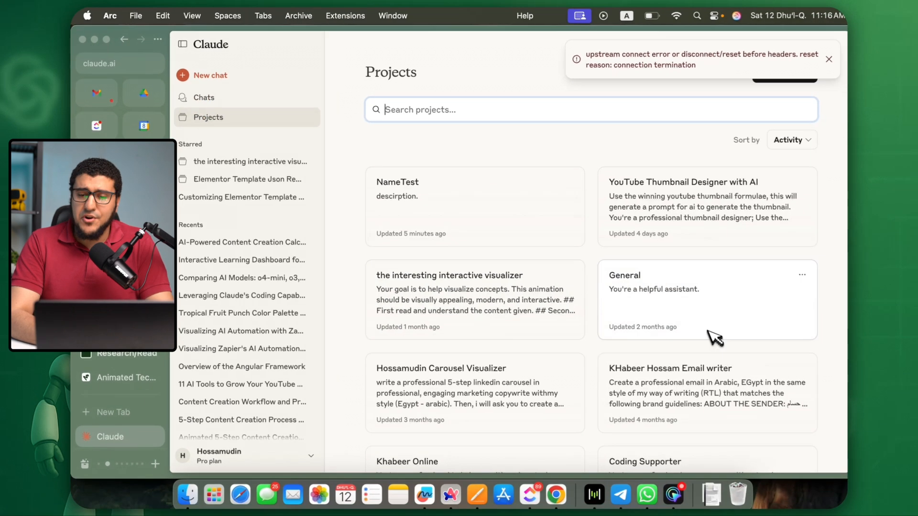
scroll(502, 335, down, 2)
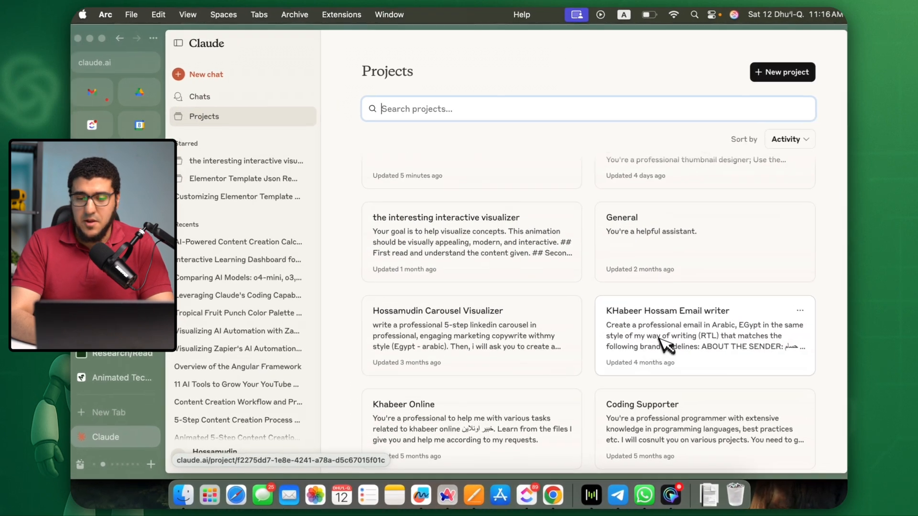
click(662, 343)
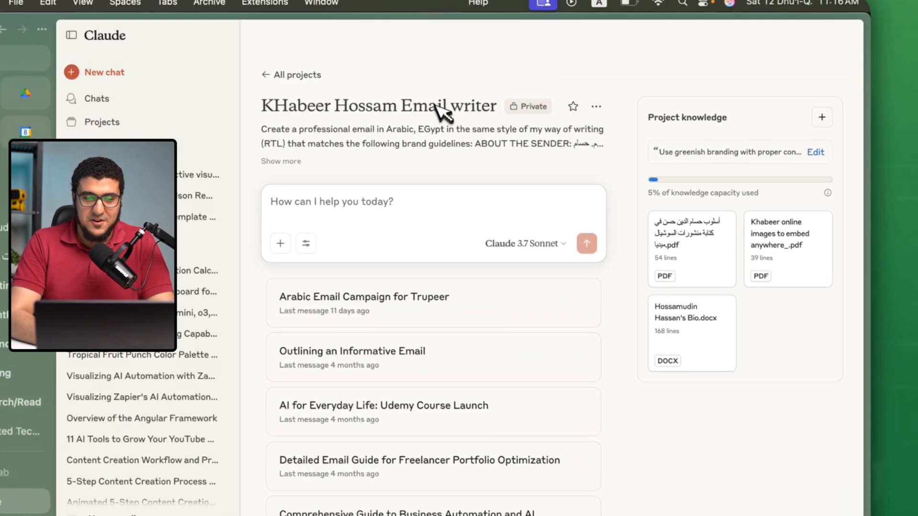
Examine the email project's full description, knowledge files and custom instructions, leaving the instructions as they are.
click(352, 137)
drag(281, 137, 367, 458)
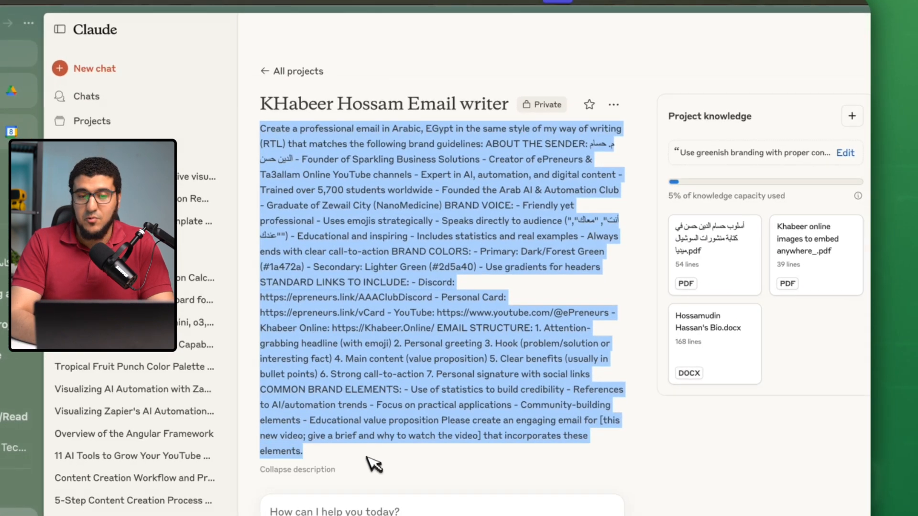
click(375, 463)
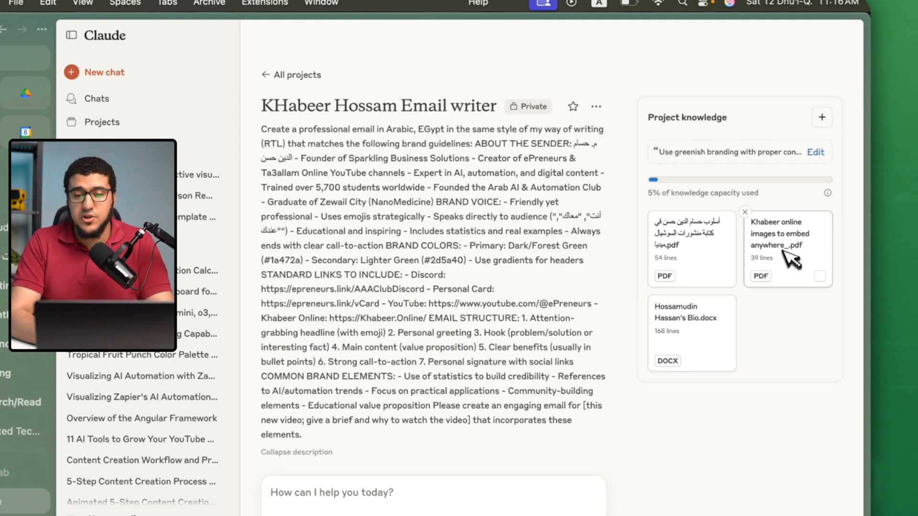
click(816, 152)
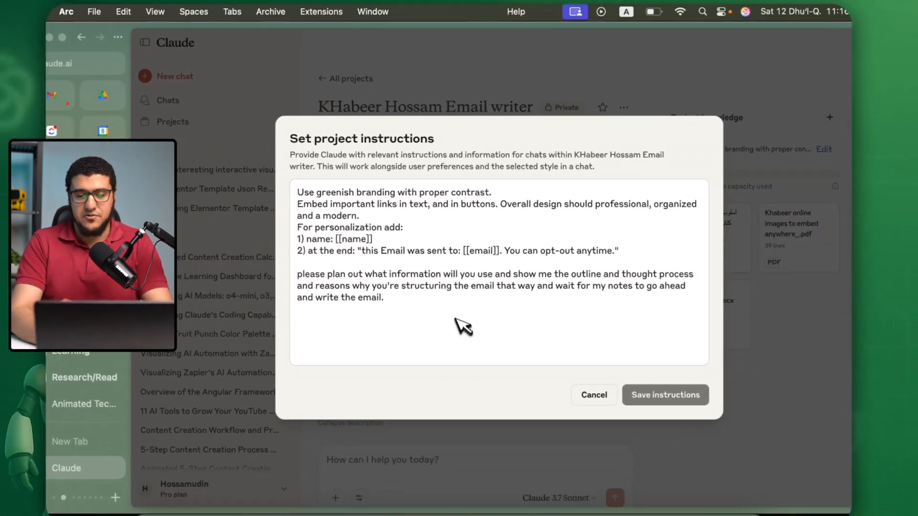
click(572, 443)
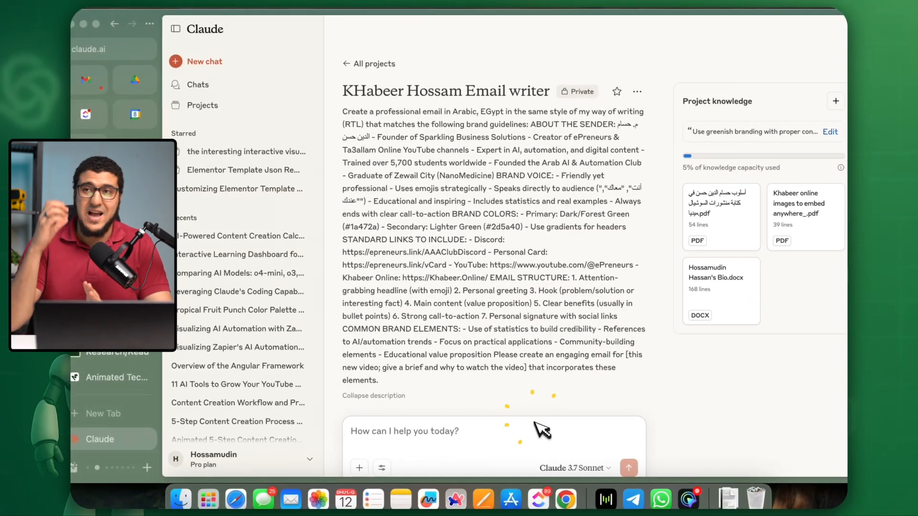
Submit the video script in the project's chat with the request "Let's plan for an email in arabic (my way to writing).".
click(529, 424)
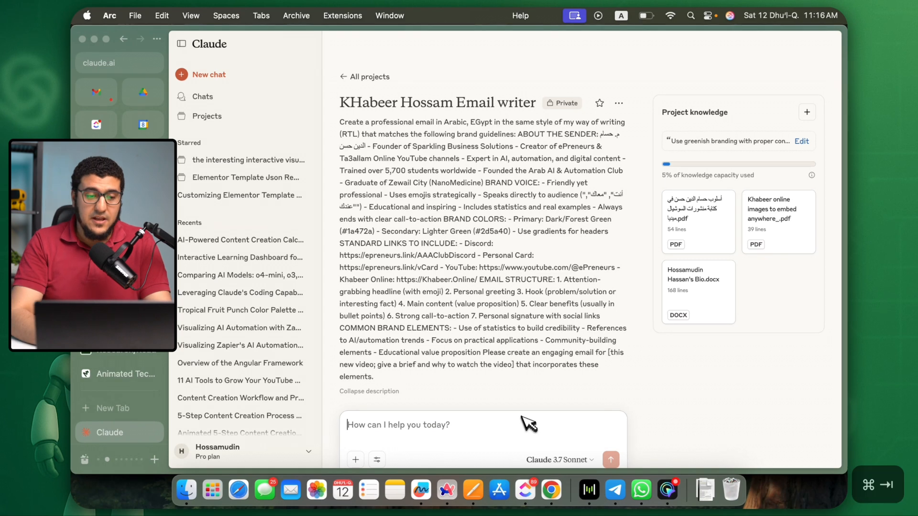
key(super+Tab)
click(485, 418)
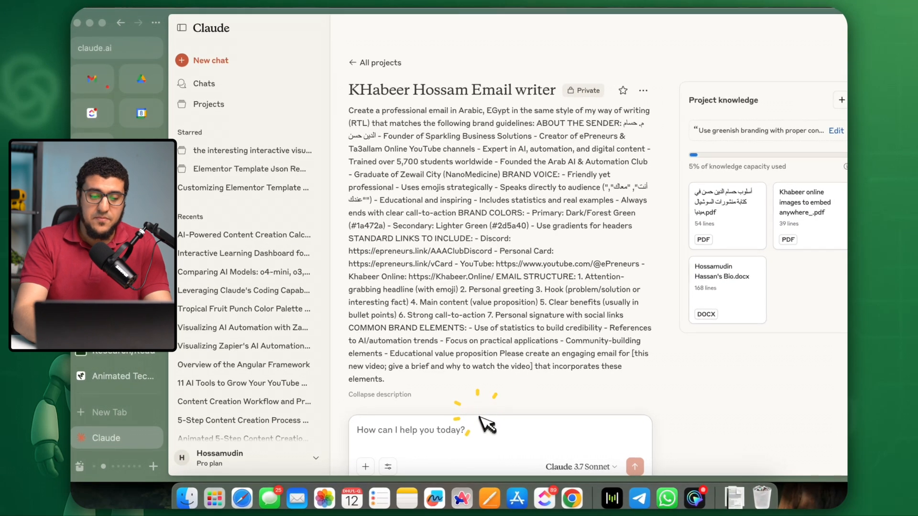
key(super+v)
text(Let's plan)
text( for an email i)
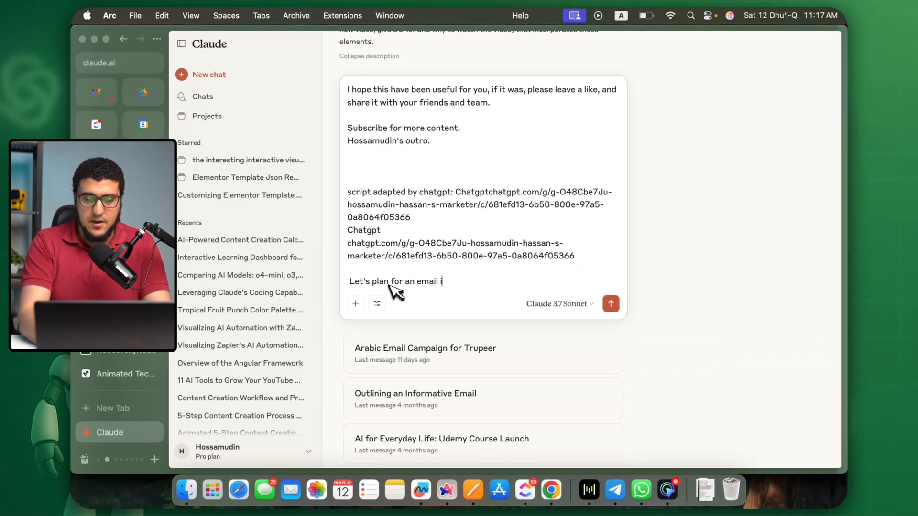
text(n arabic (my way to writing).)
key(Return)
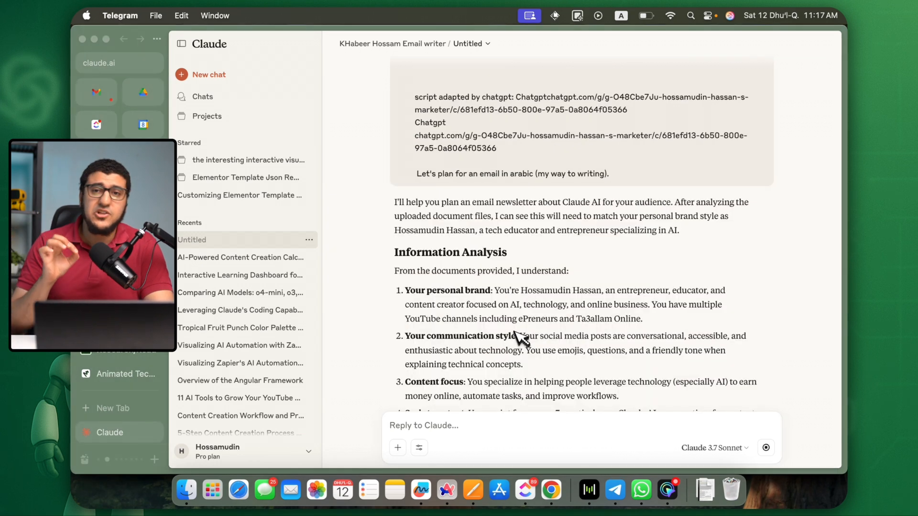
Read through the proposed email outline and send the follow-up "now write the email".
scroll(522, 338, down, 10)
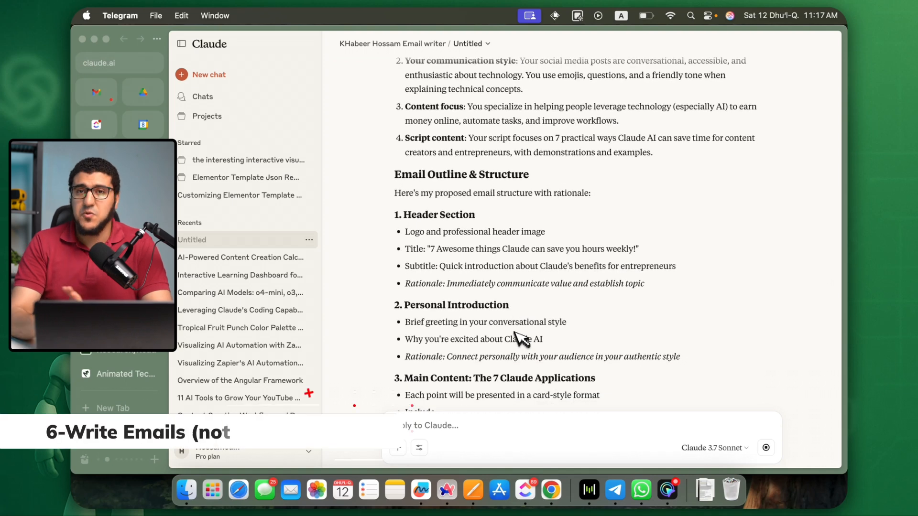
scroll(515, 332, down, 15)
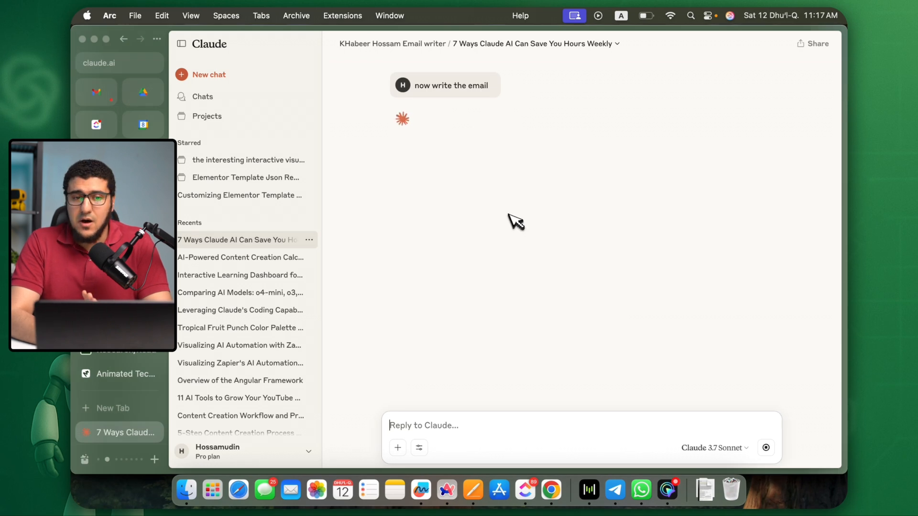
Look through the generated Arabic email template and copy its HTML code.
scroll(512, 217, up, 2)
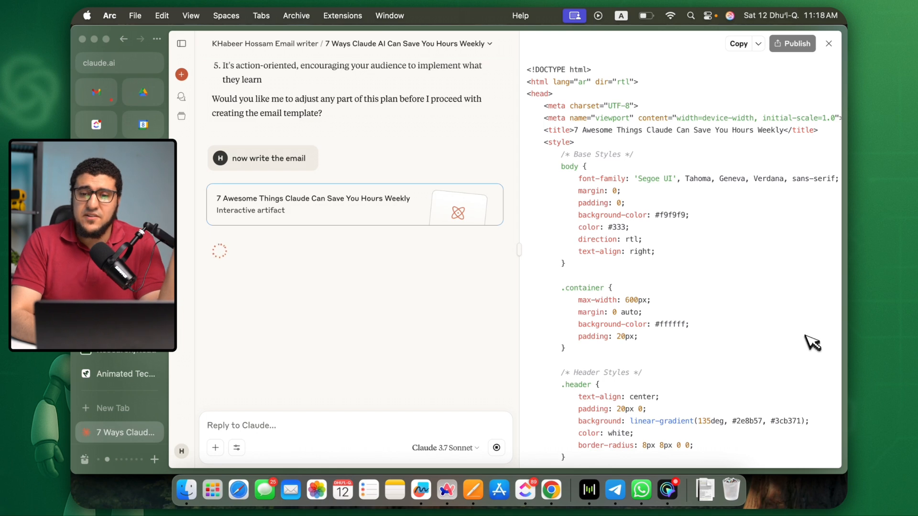
scroll(805, 249, down, 5)
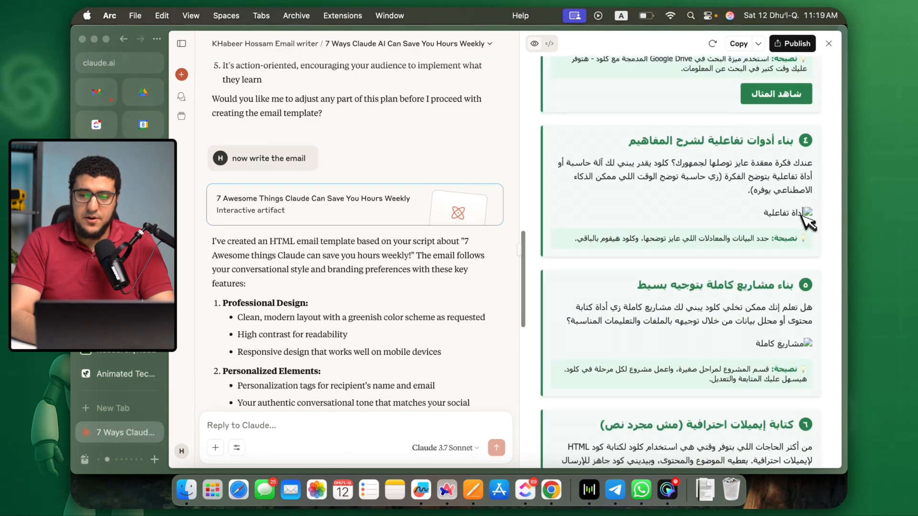
scroll(808, 220, up, 5)
click(758, 44)
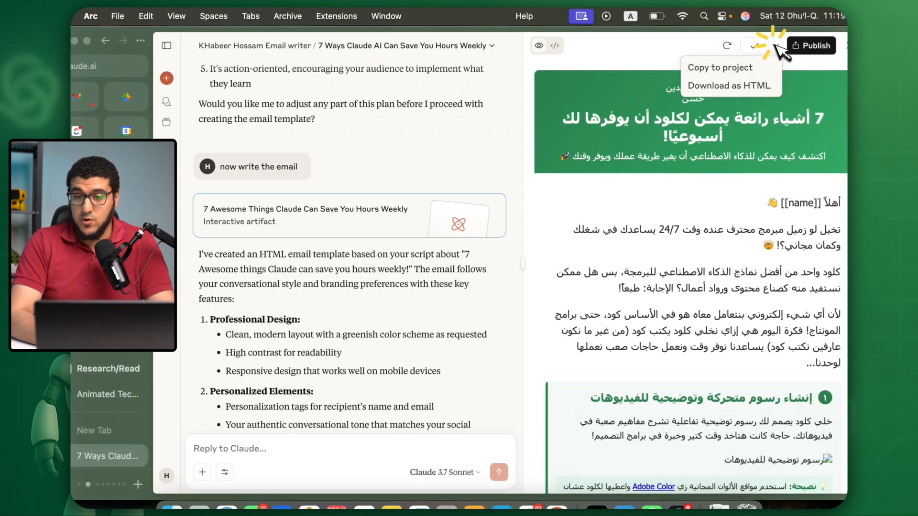
click(715, 138)
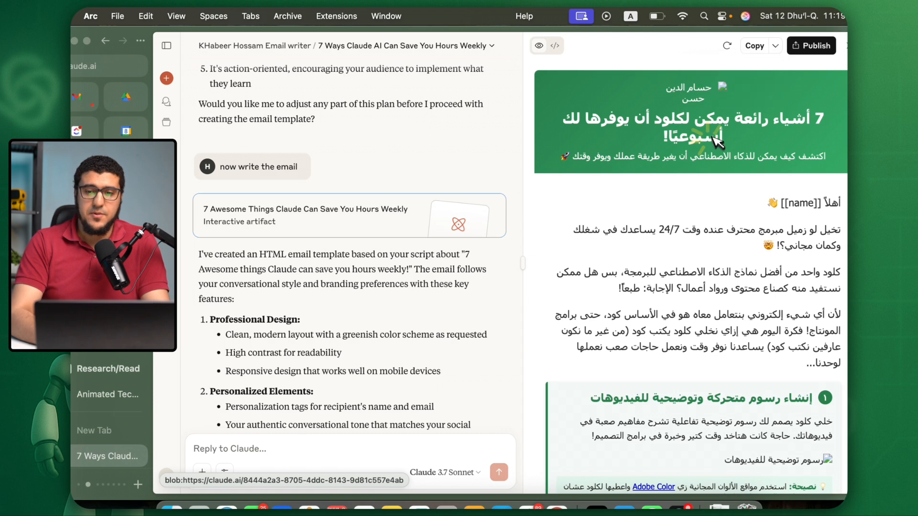
Switch to Mailercloud in Chrome and create a new email template named "Claude 7 use cases".
key(super+Tab)
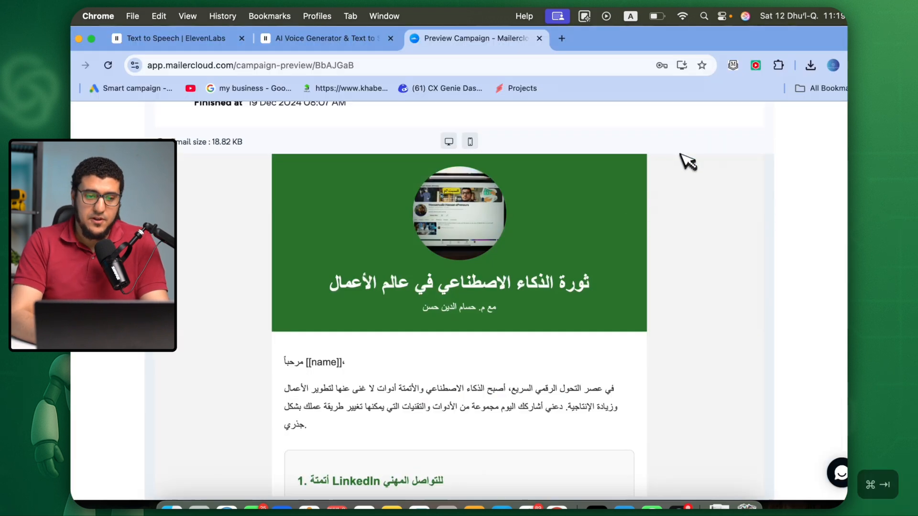
scroll(493, 180, up, 1)
key(super+[)
click(784, 145)
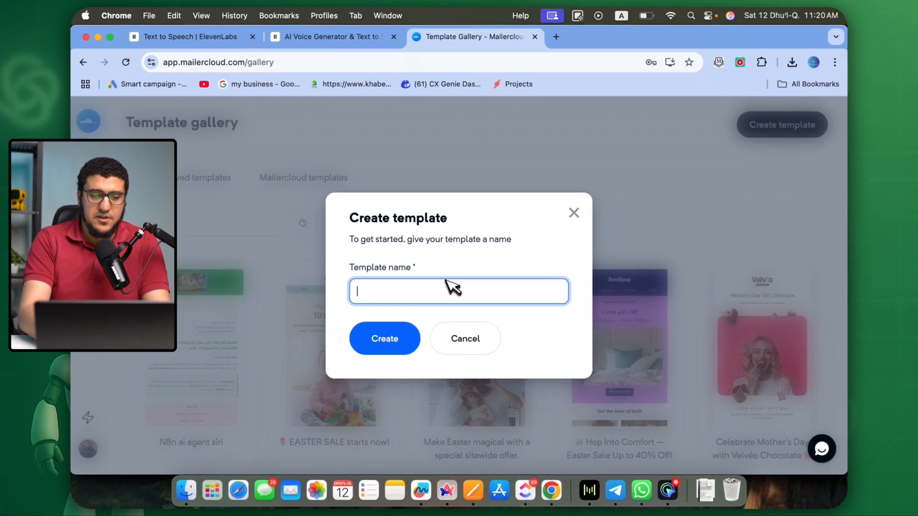
text(Claude 7 use cases)
click(392, 342)
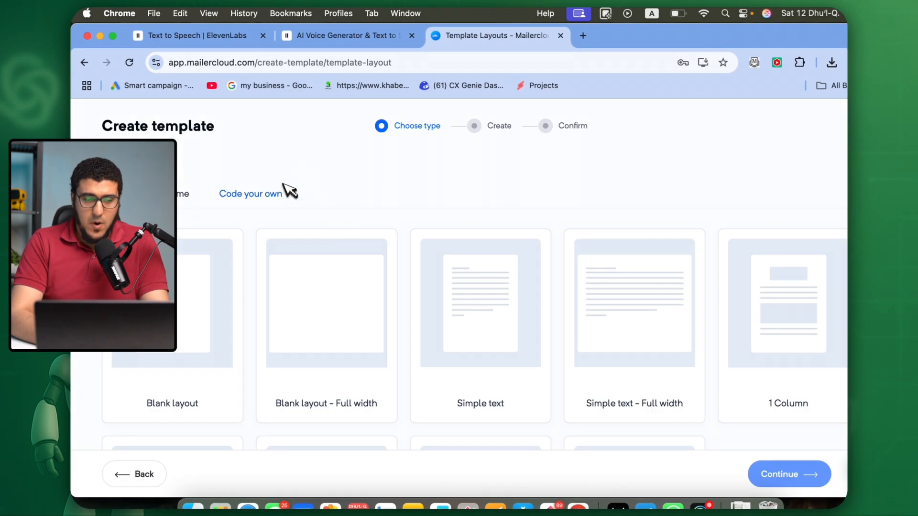
Set up the template with the Paste your code option and insert the copied email HTML.
click(281, 192)
scroll(277, 253, down, 2)
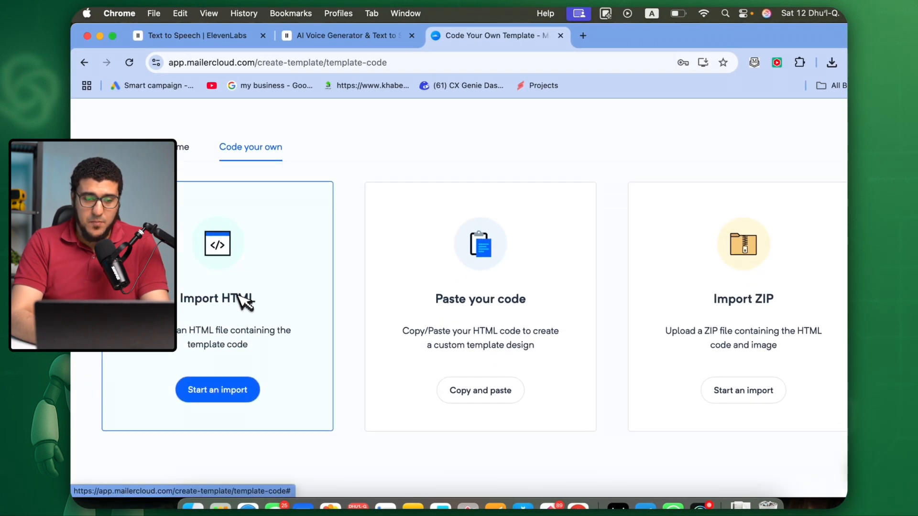
click(478, 338)
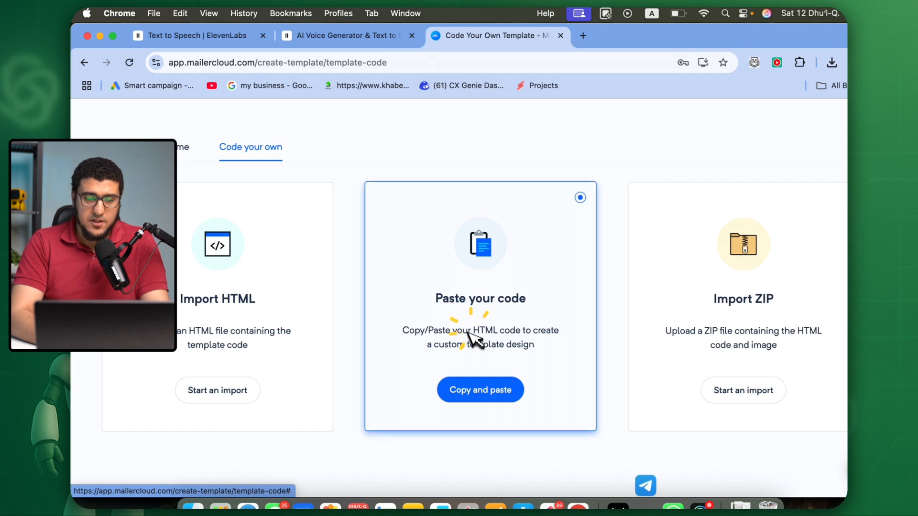
click(492, 385)
click(357, 244)
key(super+v)
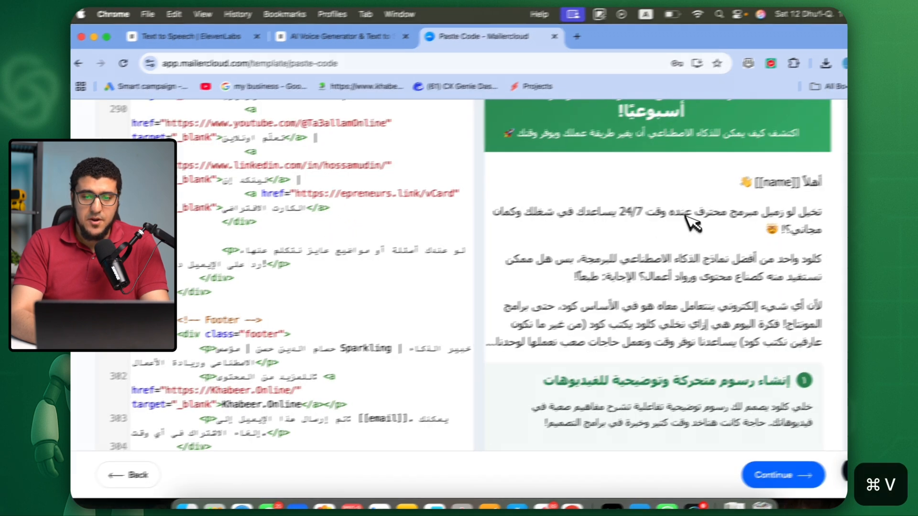
Check the pasted template's rendered preview down to the footer and compare it with the version in Claude.
scroll(693, 220, up, 5)
scroll(700, 216, down, 15)
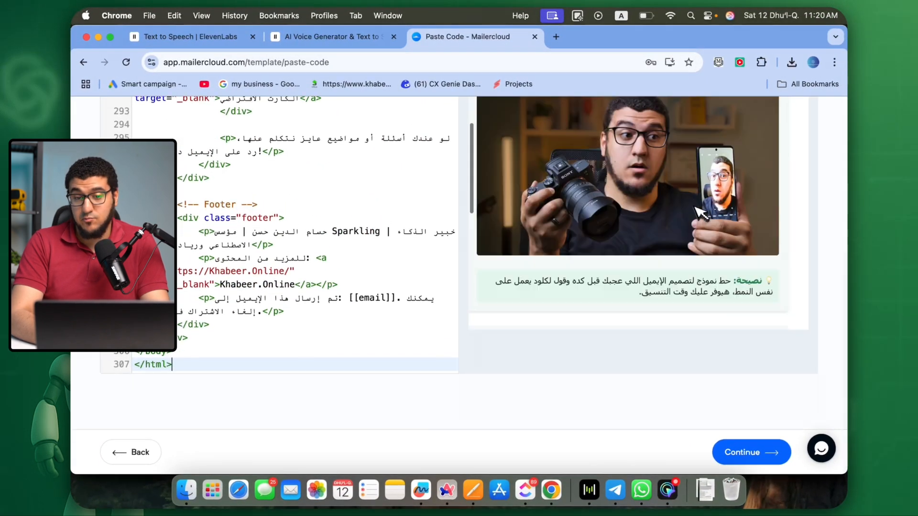
scroll(700, 212, up, 10)
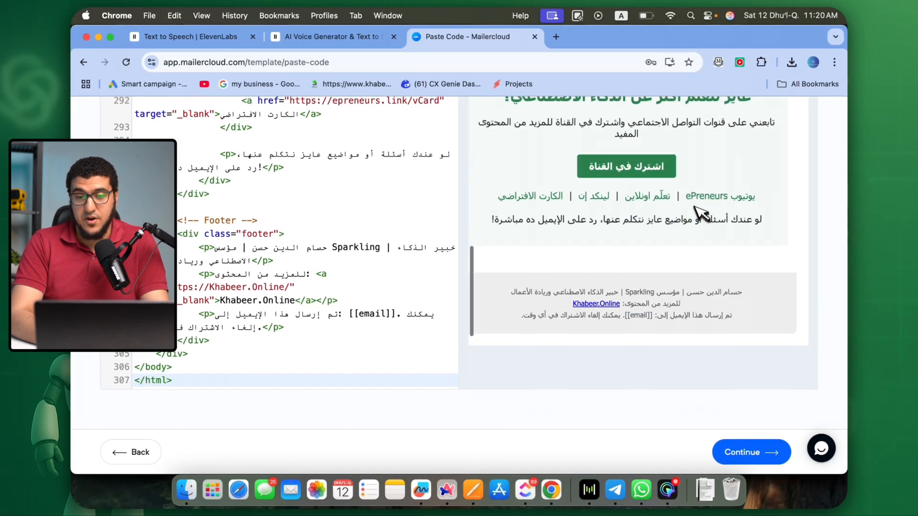
key(super+Tab)
key(super+shift+Tab)
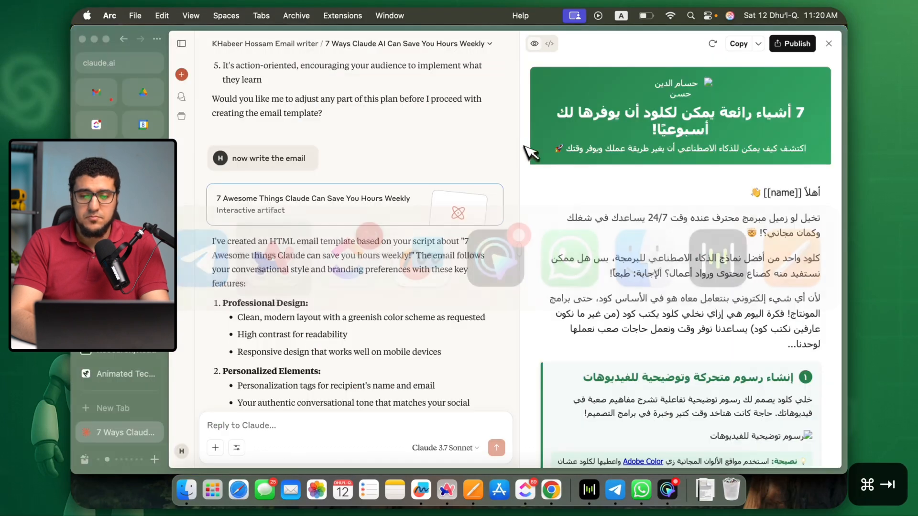
scroll(698, 249, down, 15)
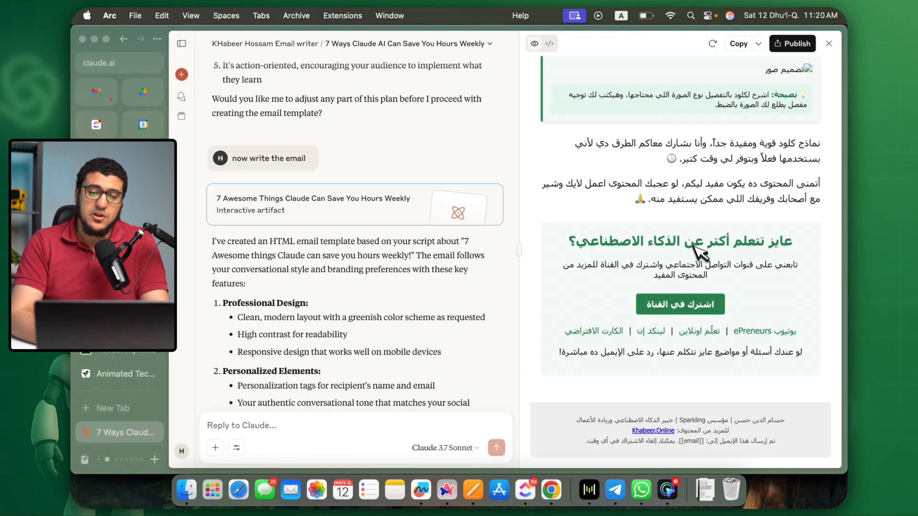
Return to Mailercloud, inspect the images in the template preview and open the section 6 camera image in its own tab.
key(super+Tab)
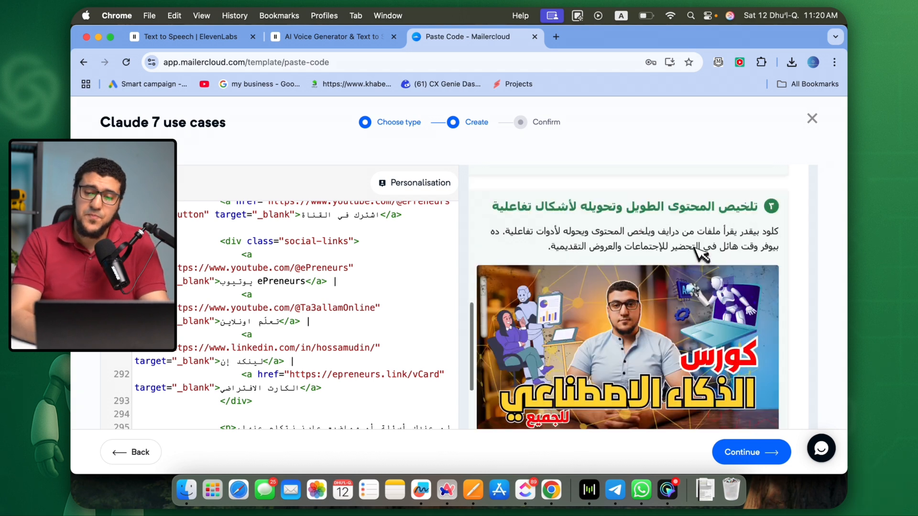
scroll(697, 249, up, 10)
scroll(701, 253, down, 6)
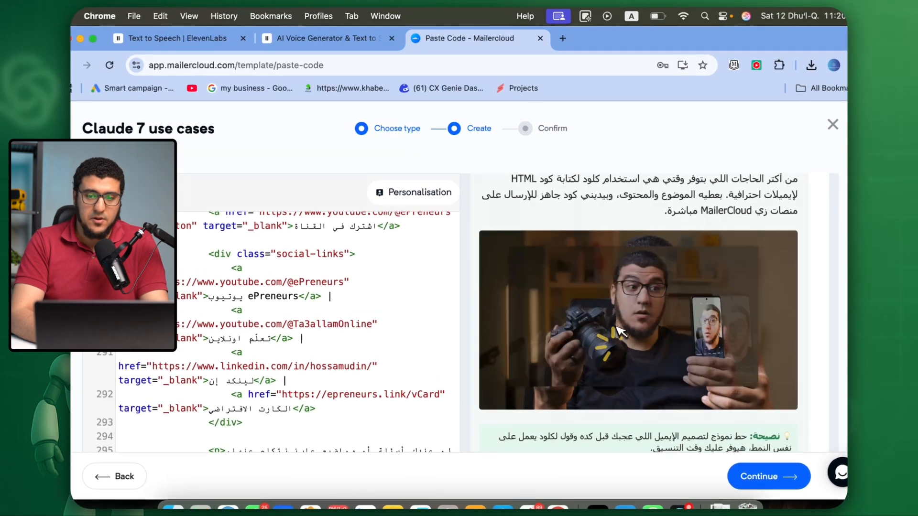
click(641, 285)
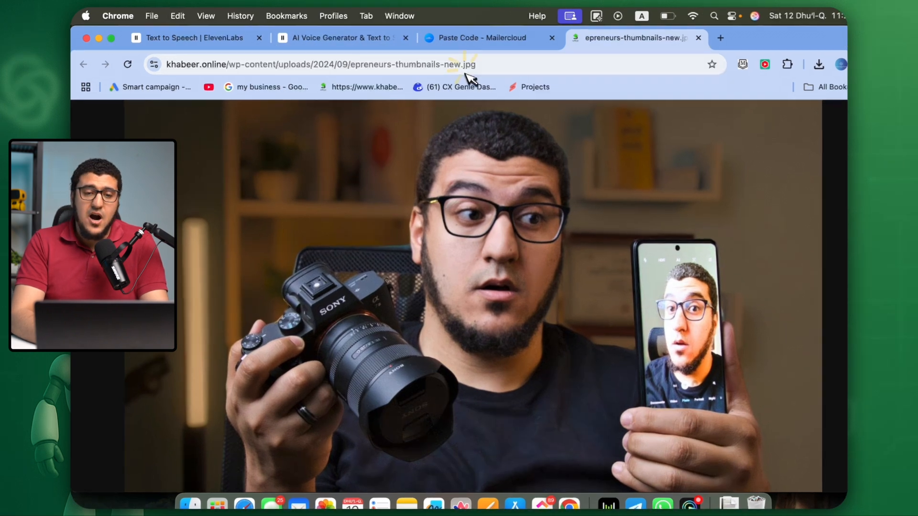
Close the section 6 image and review the template preview in Mailercloud from the header down to the footer.
click(454, 67)
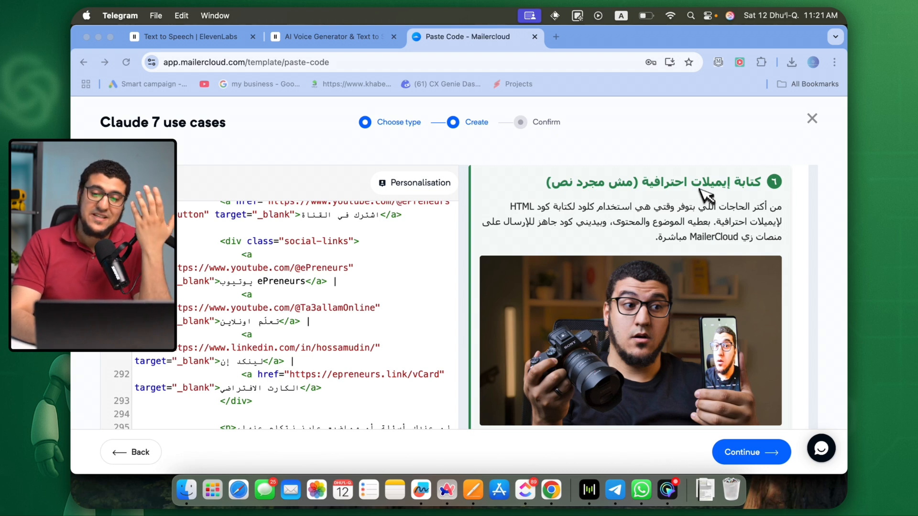
click(776, 161)
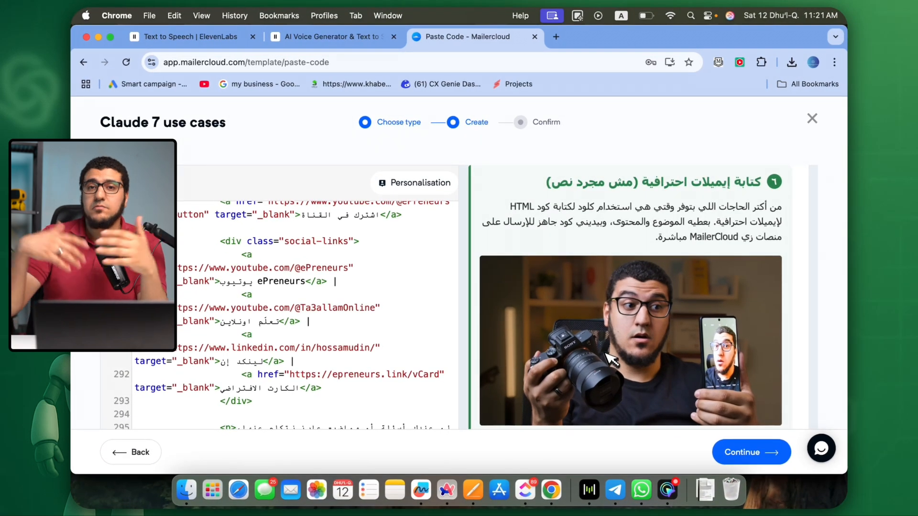
scroll(605, 353, up, 15)
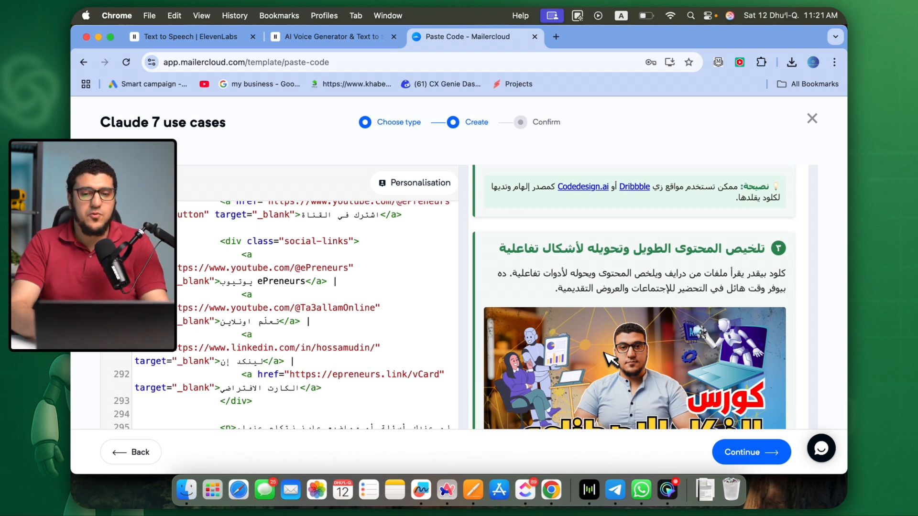
scroll(612, 359, up, 10)
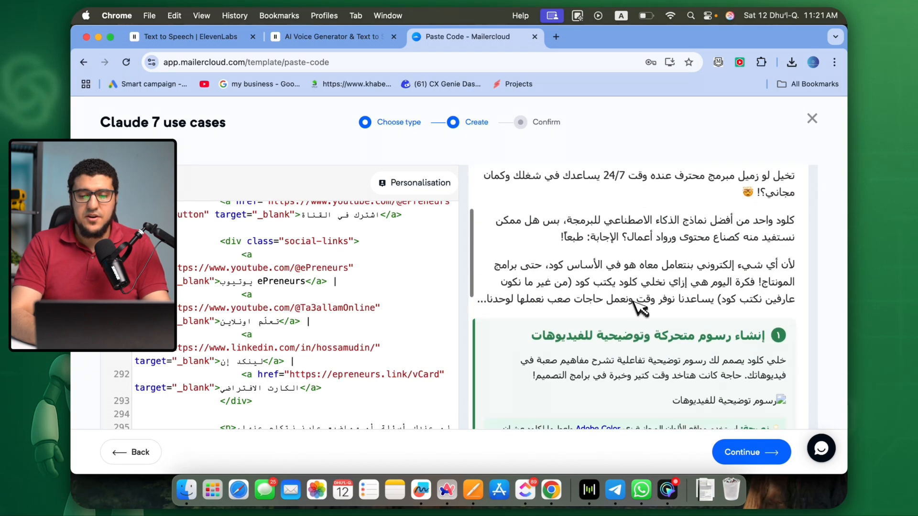
scroll(638, 287, down, 3)
scroll(622, 277, up, 7)
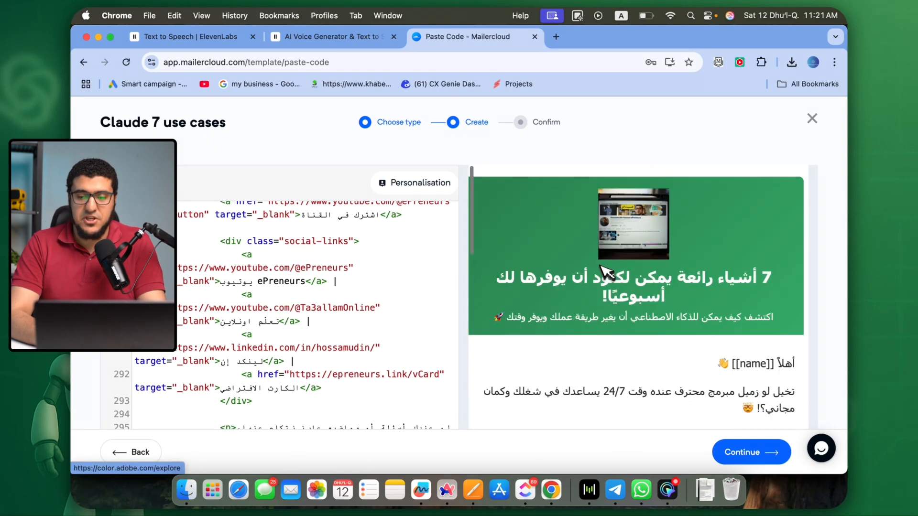
scroll(605, 272, down, 15)
scroll(633, 282, down, 5)
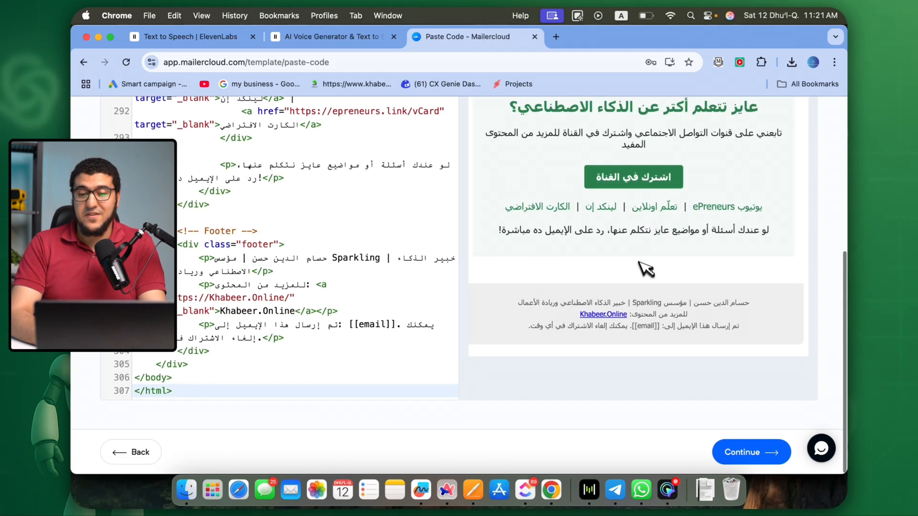
Test the email's Ta3allam Online and ePreneurs YouTube links and close the pages they open.
click(654, 213)
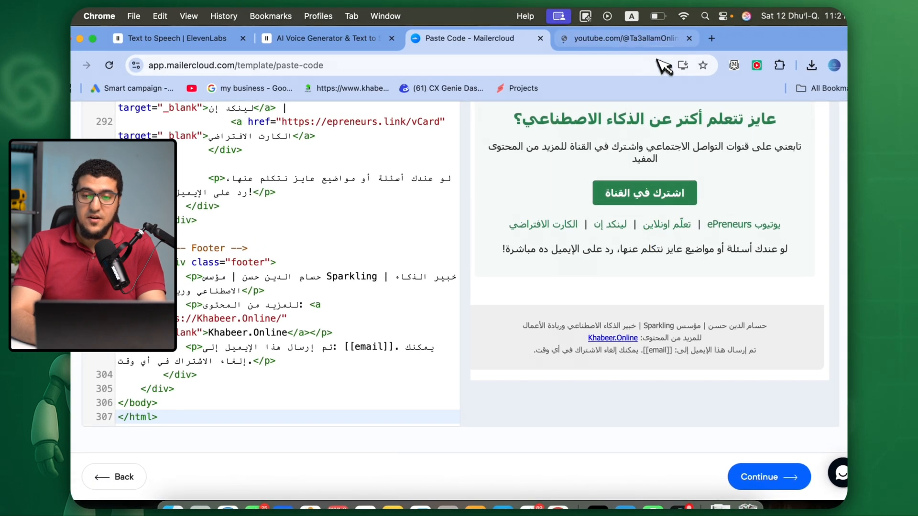
click(622, 42)
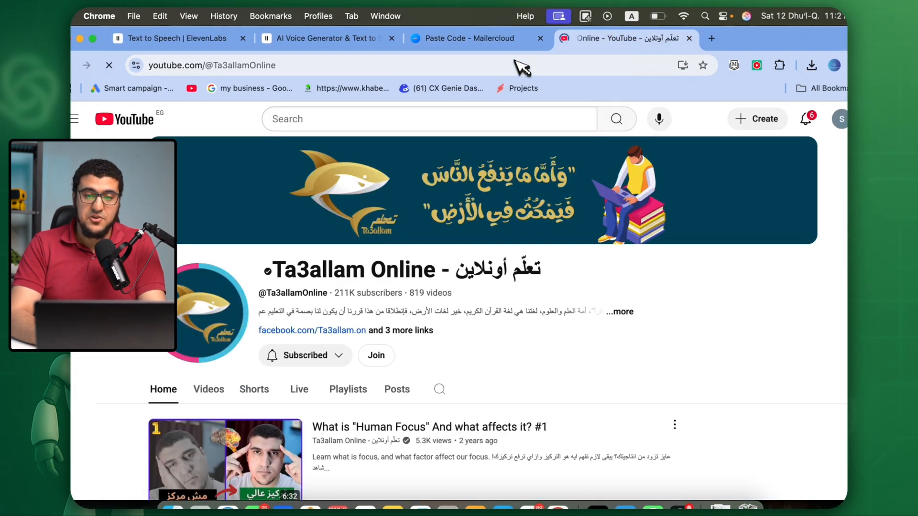
click(471, 38)
click(706, 164)
click(702, 42)
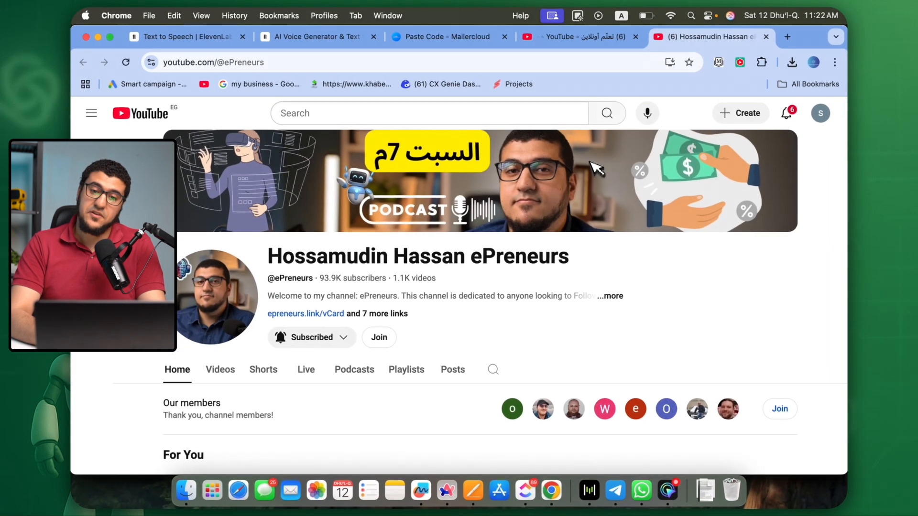
key(super+w)
key(super+w)
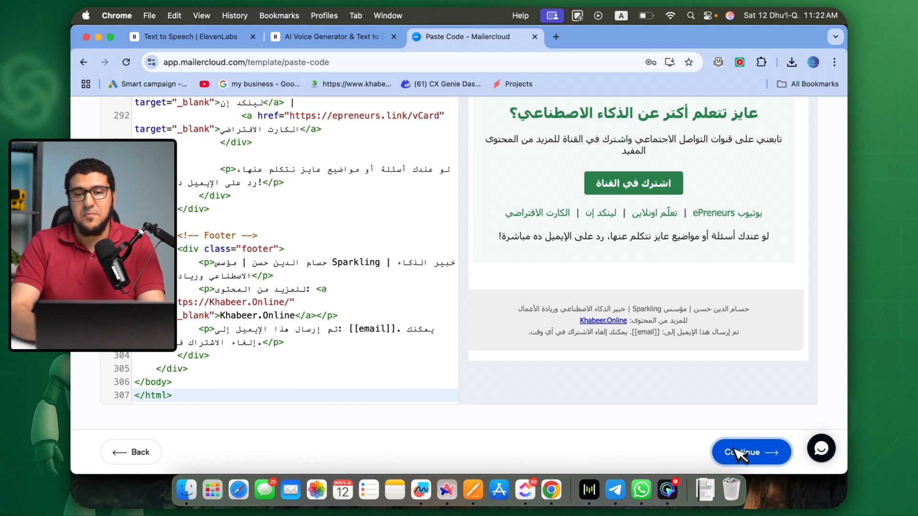
Recheck the template preview up to the header and switch back to the Claude email in Arc.
scroll(675, 241, up, 10)
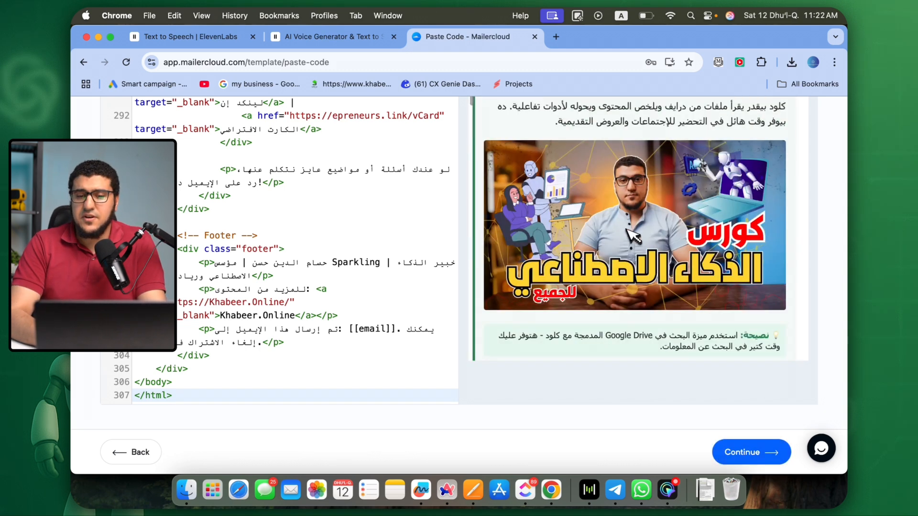
scroll(632, 234, up, 15)
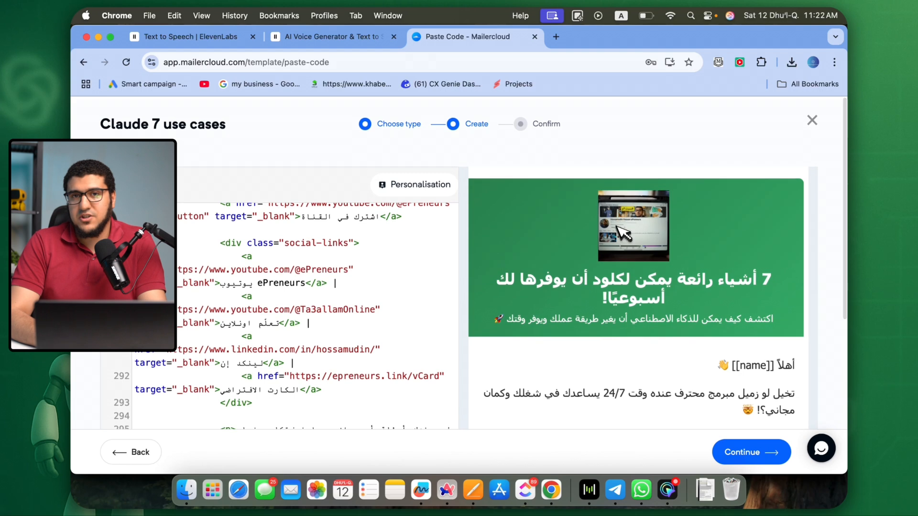
key(super+Tab)
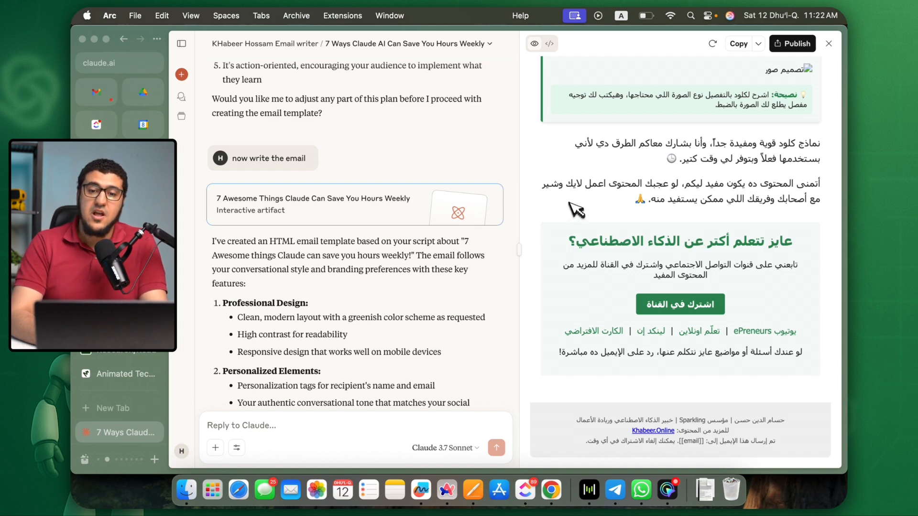
scroll(576, 184, up, 15)
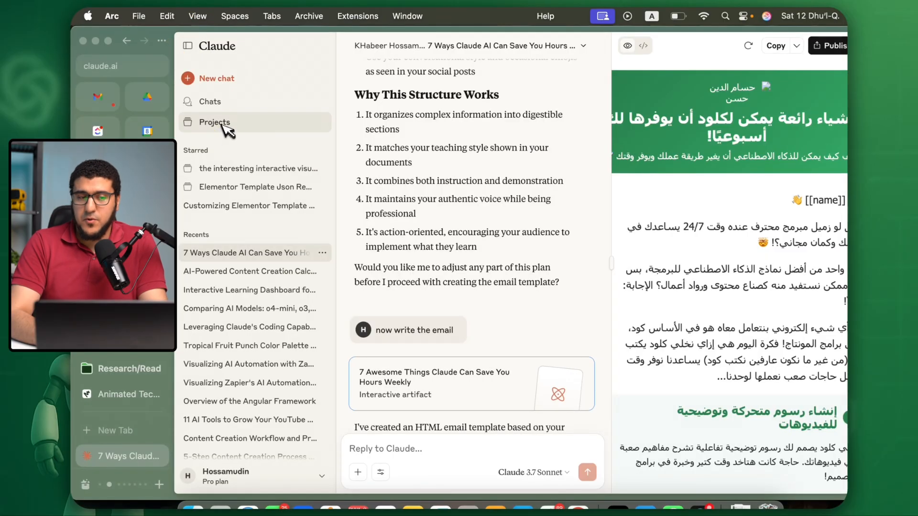
Open the "YouTube Thumbnail Designer with AI" project in Claude and expand its description to read it through.
click(221, 123)
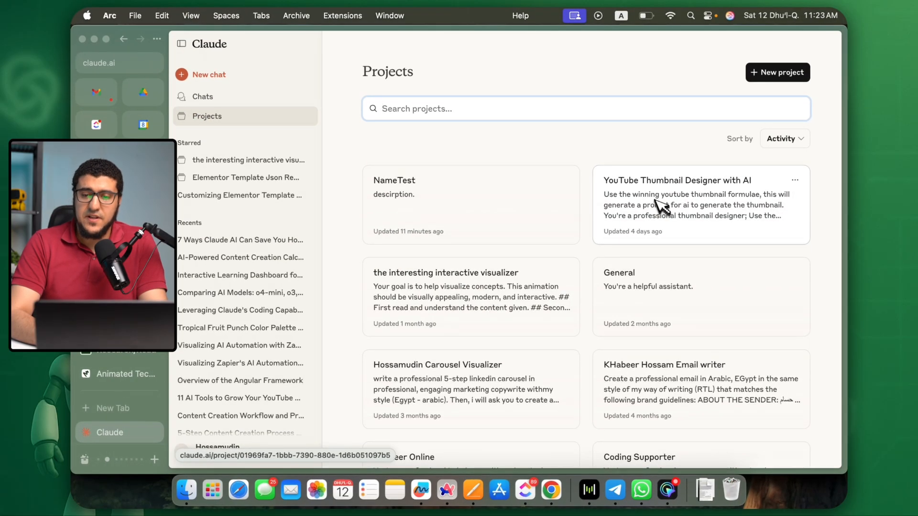
click(665, 209)
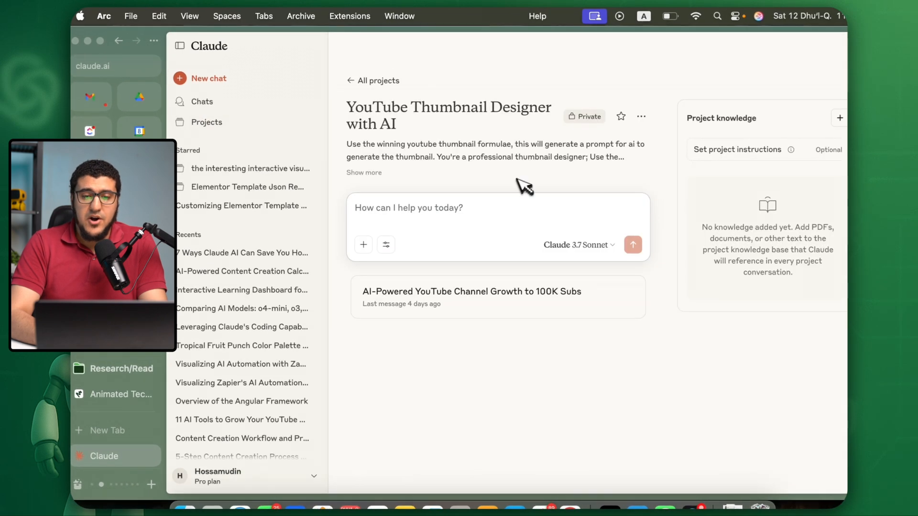
click(372, 173)
scroll(374, 173, down, 13)
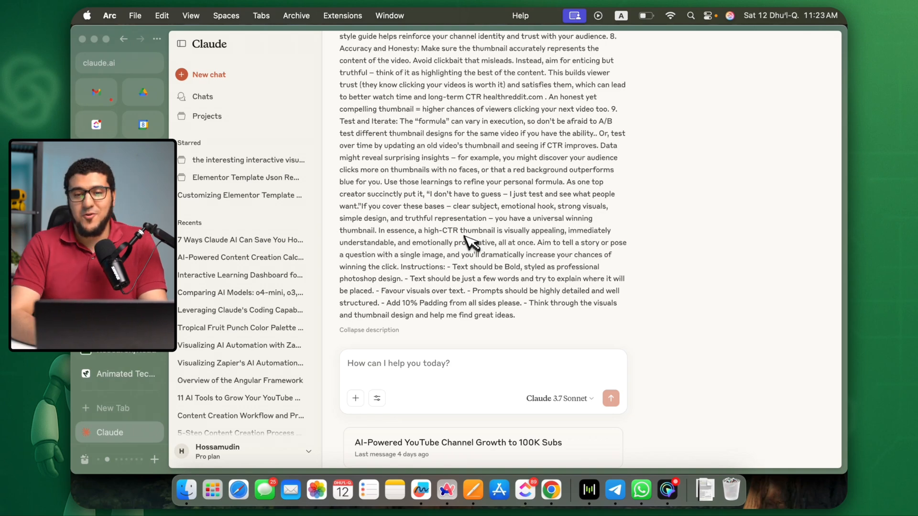
Copy the video title "7 Awesome things Claude can you save you hours weekly!" and send it in the thumbnail project's chat.
double_click(286, 129)
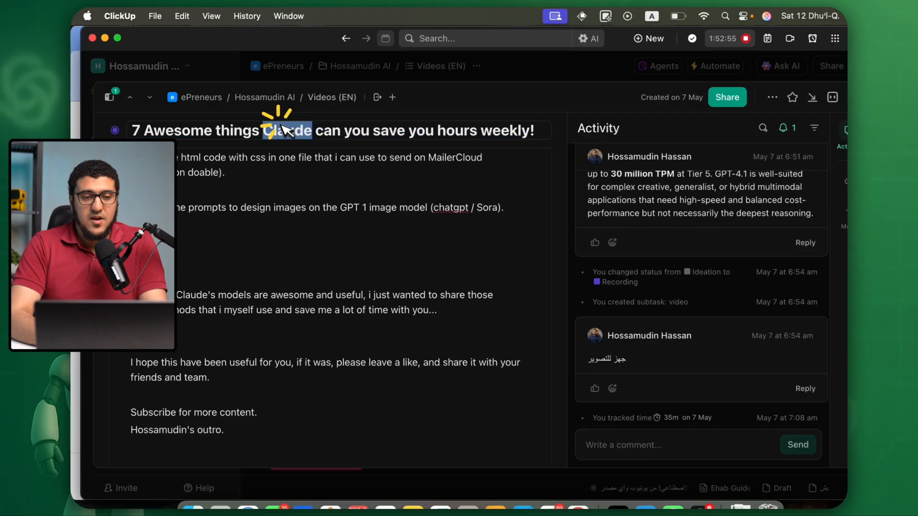
triple_click(286, 129)
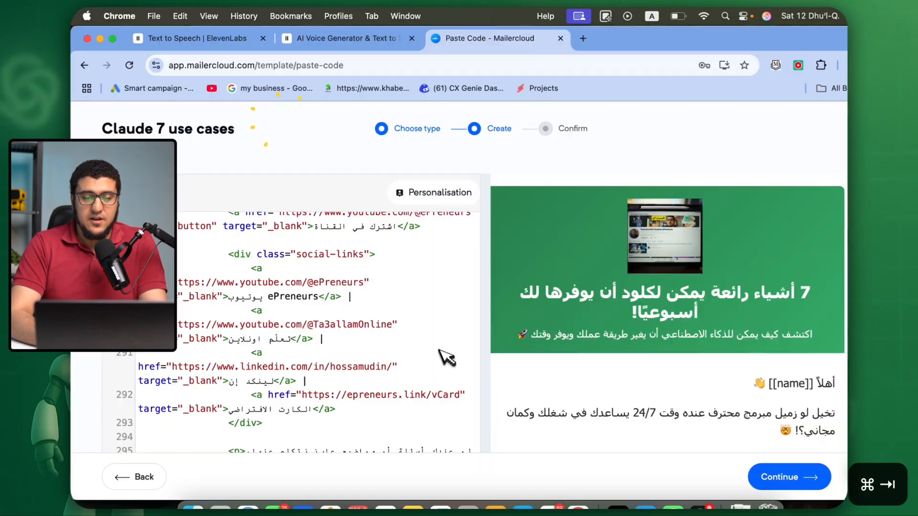
key(super+Tab)
text(7 Awesome things Claude can you save you hours weekly!)
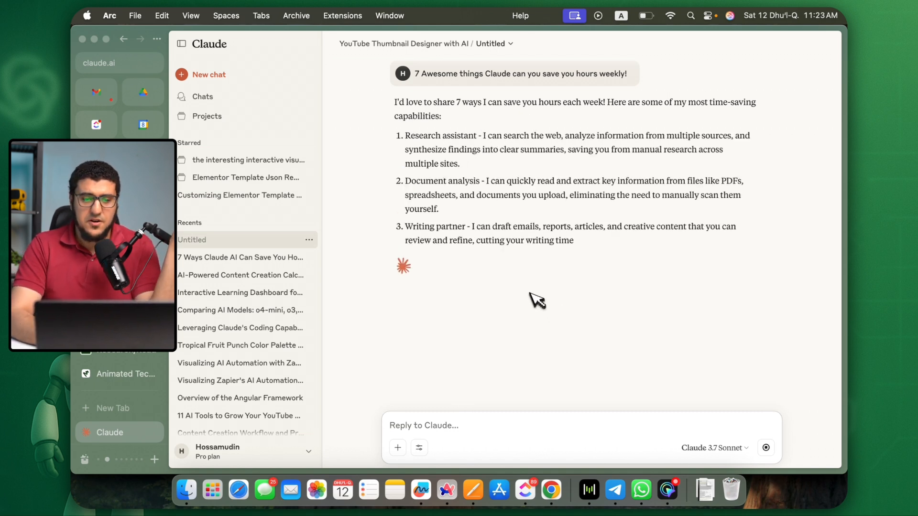
Stop the reply and send the title again as the video topic, adding "use the formulae to comeup with winning thumbnail ideas".
click(766, 448)
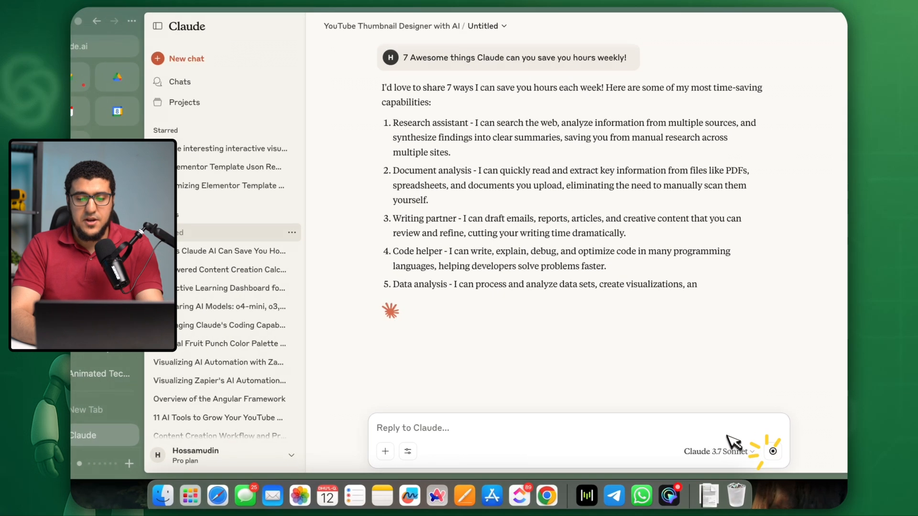
click(681, 421)
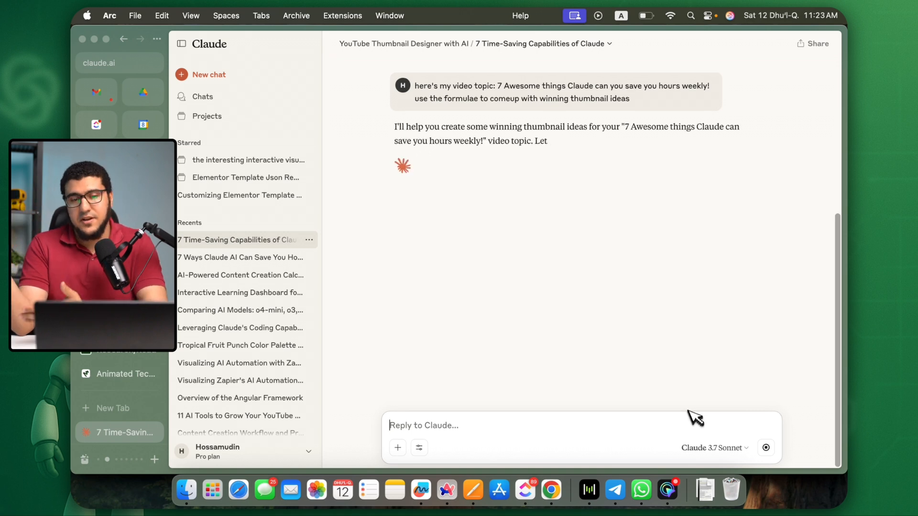
Ask Claude to write an AI image generator prompt for "The Demonstration Preview" thumbnail idea, pasting in that idea's text.
scroll(685, 231, up, 6)
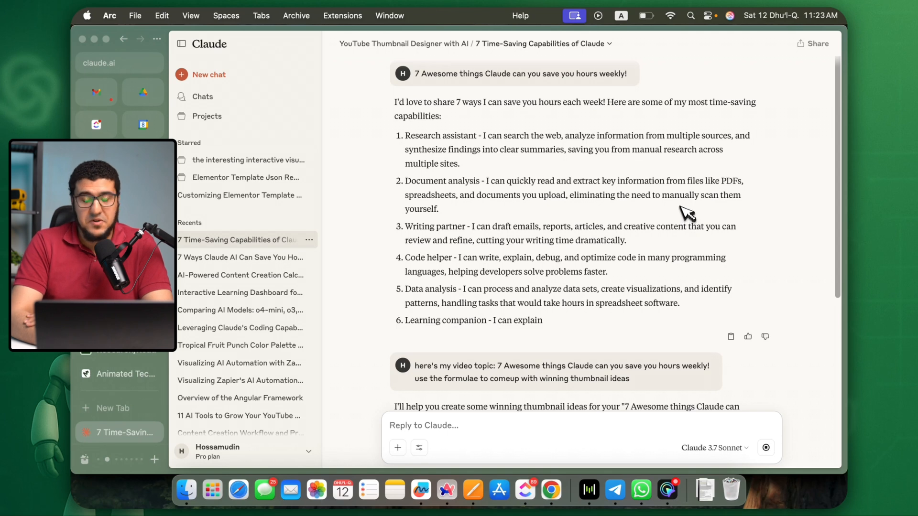
scroll(687, 212, down, 6)
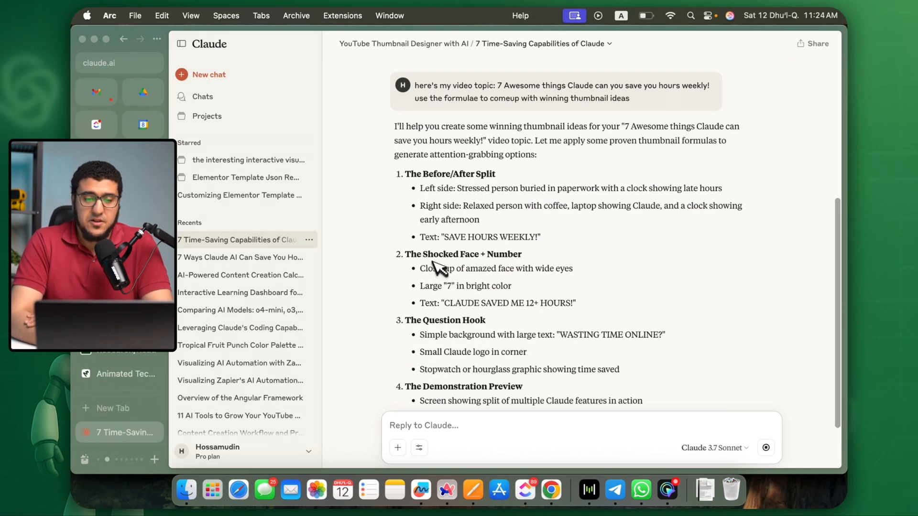
scroll(490, 260, down, 3)
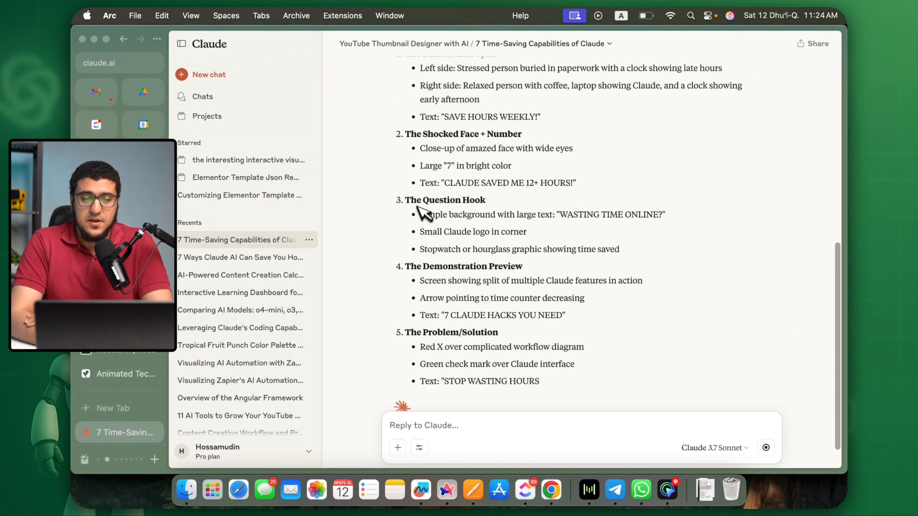
scroll(437, 196, down, 2)
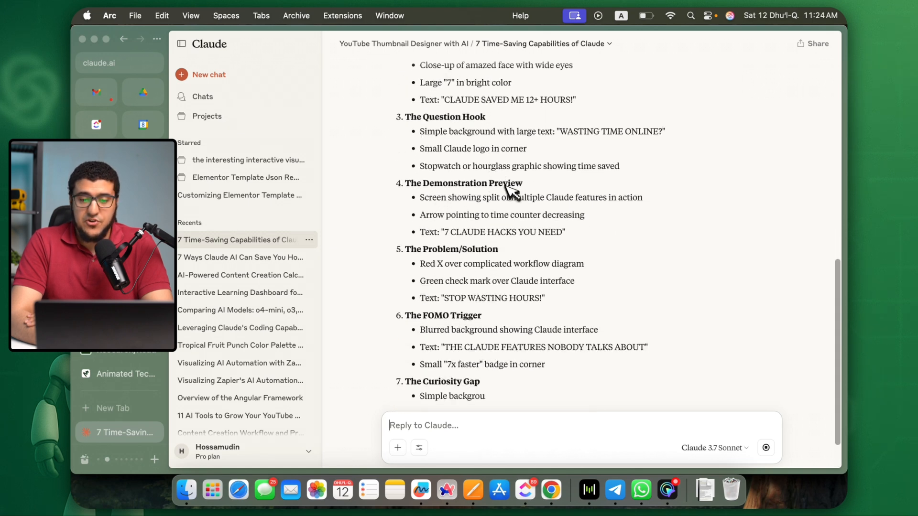
drag(405, 183, 565, 218)
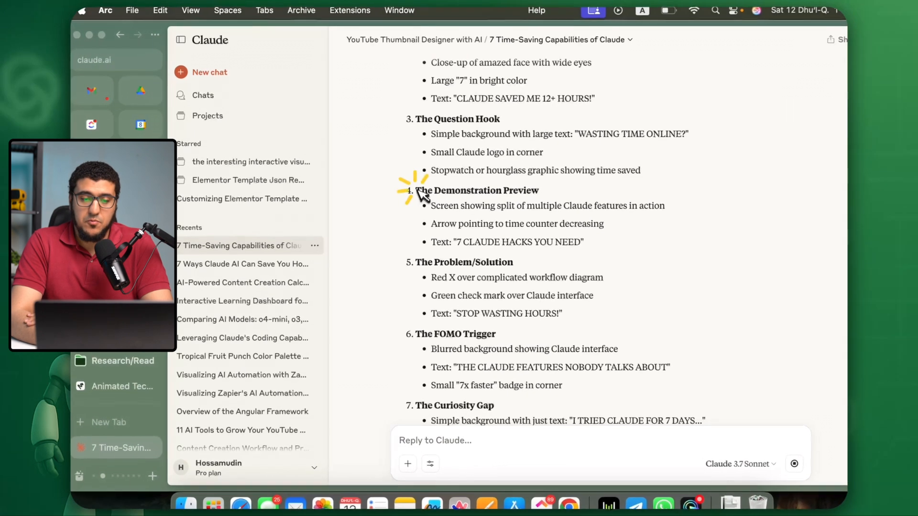
click(452, 450)
text(write the p)
text(rompt for ai image generator to generate the idea:)
text(The Demonstration Preview * Screen showing split of multiple Claude features in action * Arrow pointing to time counter decreasing * Text: "7 CLAUDE HACKS YOU NEED" *)
key(Return)
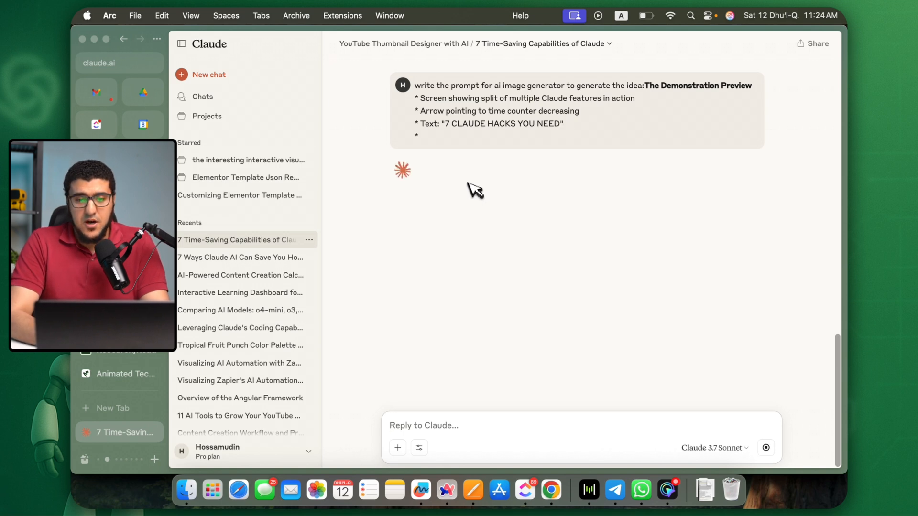
scroll(475, 190, up, 15)
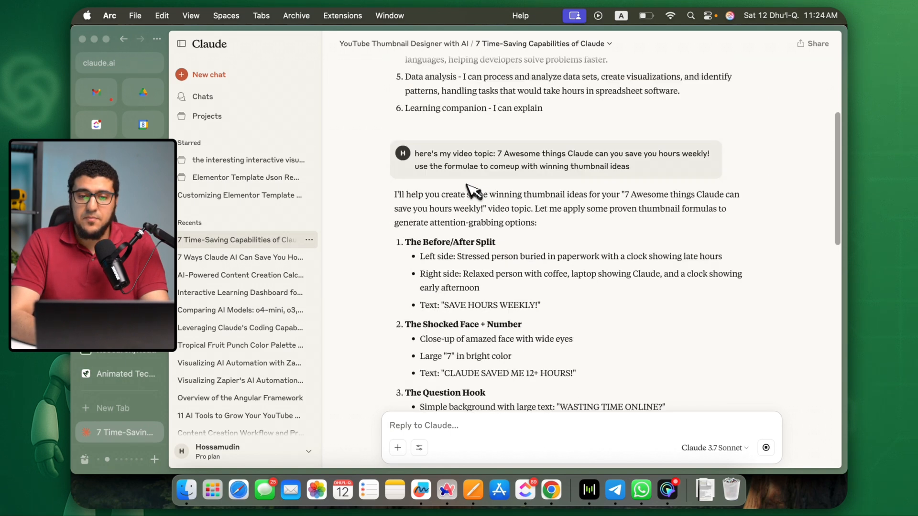
scroll(468, 190, up, 5)
click(534, 43)
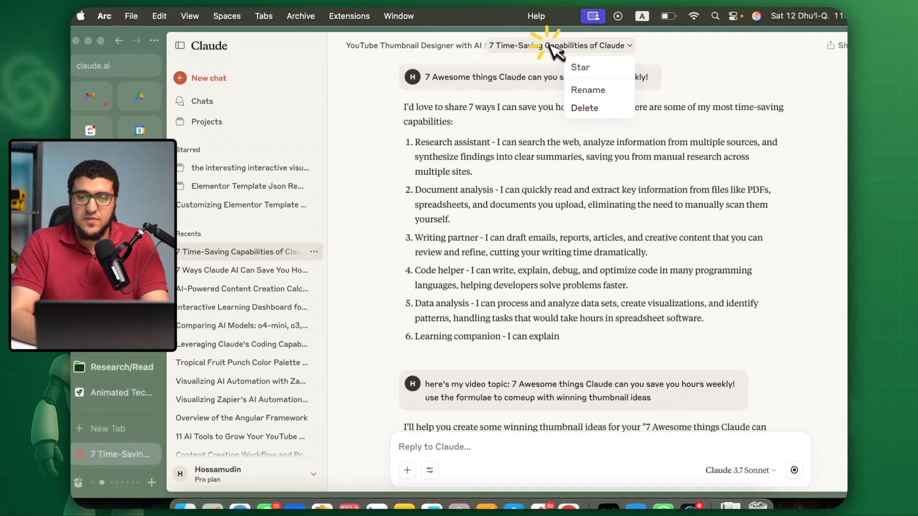
click(503, 113)
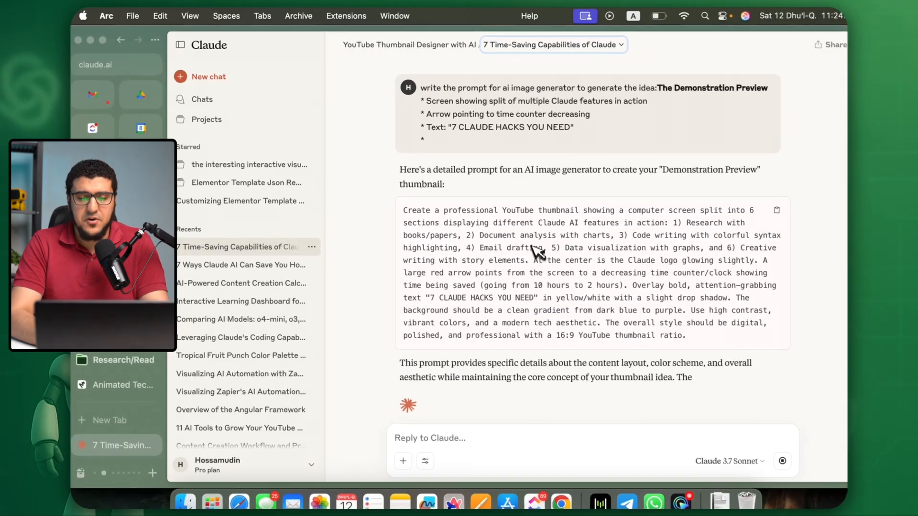
Copy the generated thumbnail prompt, switch to ChatGPT in Chrome and open the "gpt4o image generation" project.
triple_click(523, 287)
key(super+c)
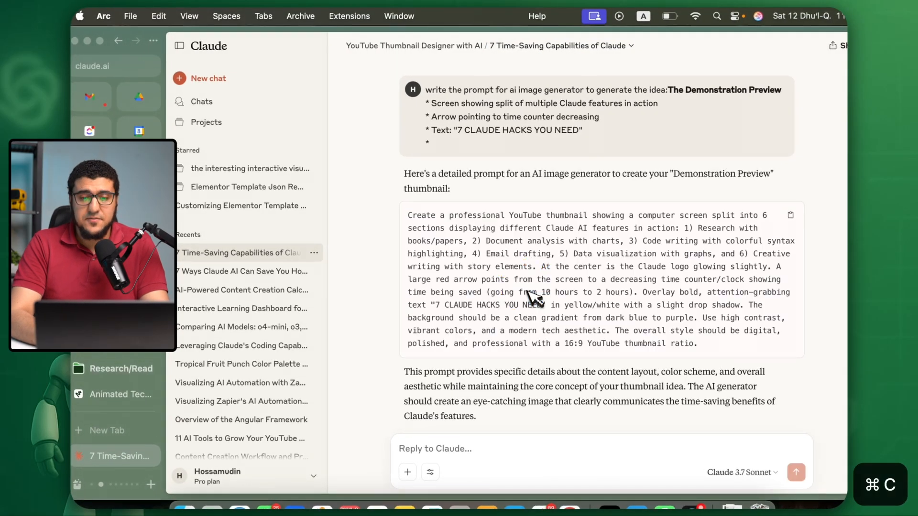
key(super+Tab)
key(super+grave)
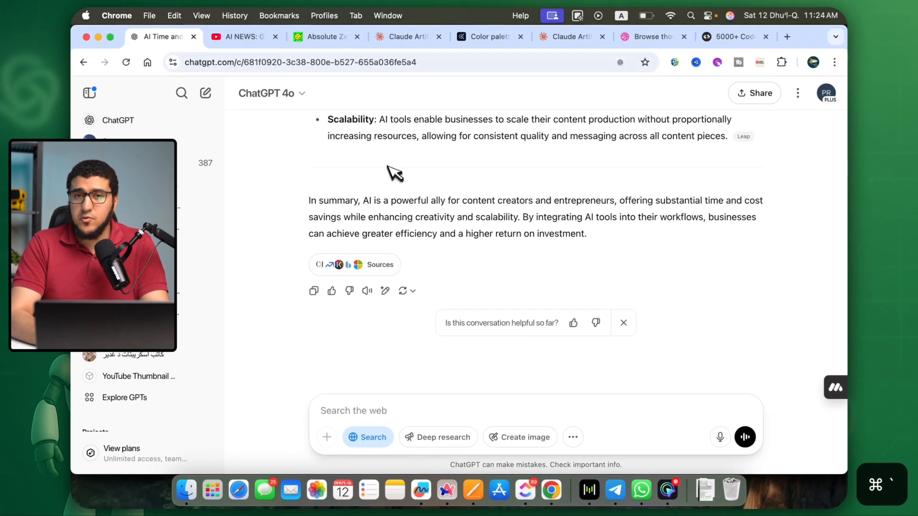
scroll(198, 282, down, 5)
click(193, 314)
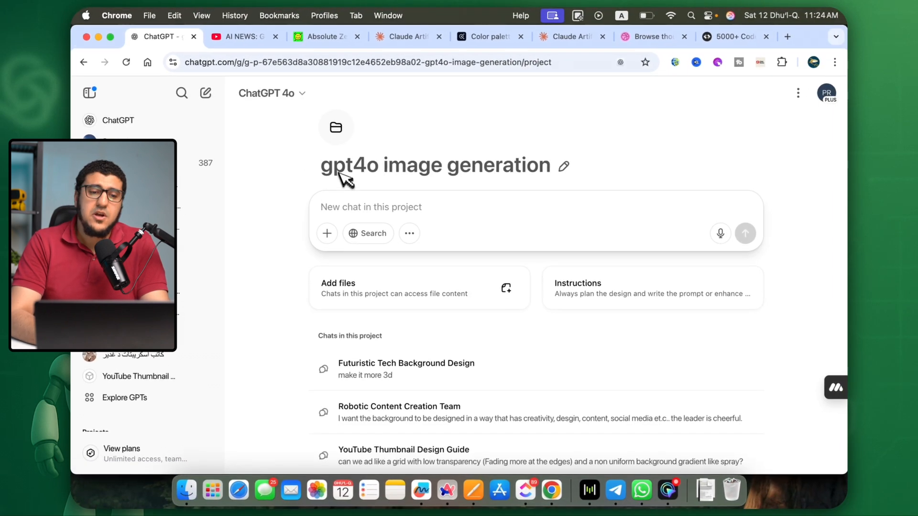
Open sora.com/library in a new tab placed beside the ChatGPT tab and browse the earlier thumbnails there.
key(super+t)
text(sora.com/library)
key(Return)
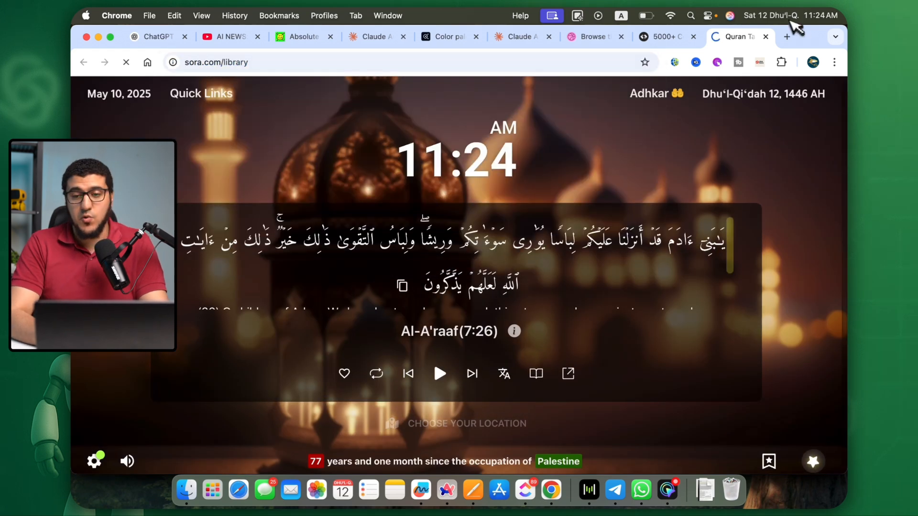
drag(754, 34, 235, 38)
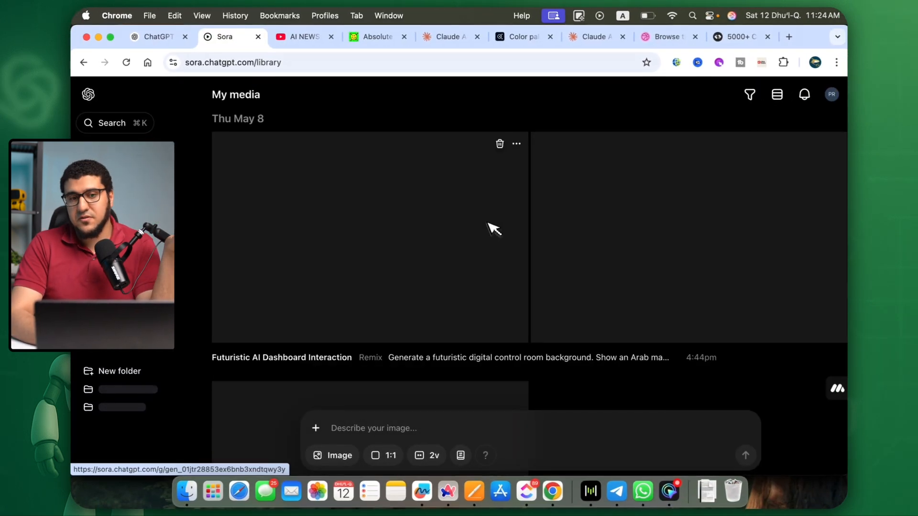
scroll(521, 244, down, 20)
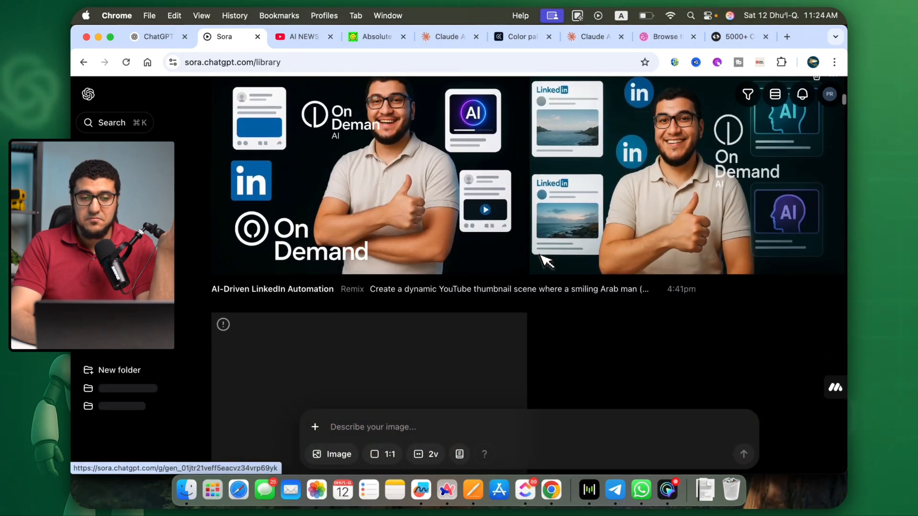
scroll(545, 261, down, 15)
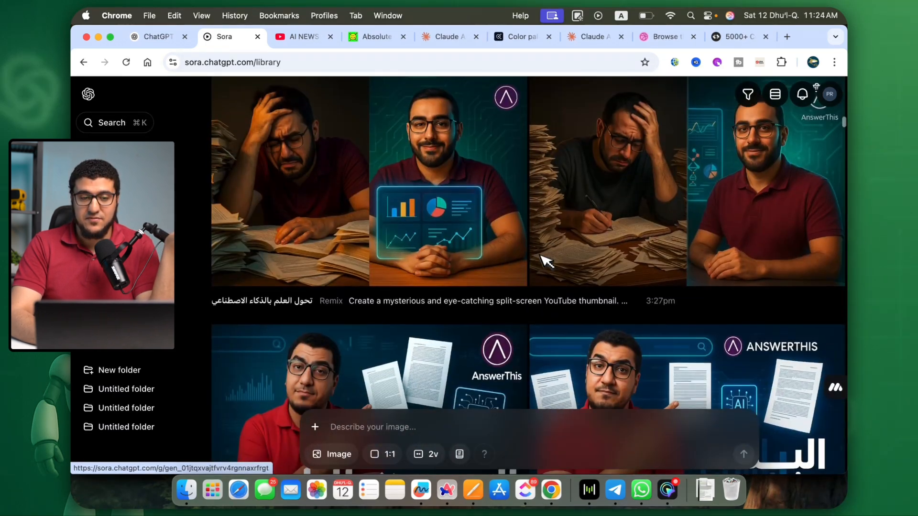
Look through the older YouTube thumbnails in the Sora library, including the AnswerThis, Apple Watch typography and robot thumbnail designs.
scroll(545, 261, down, 15)
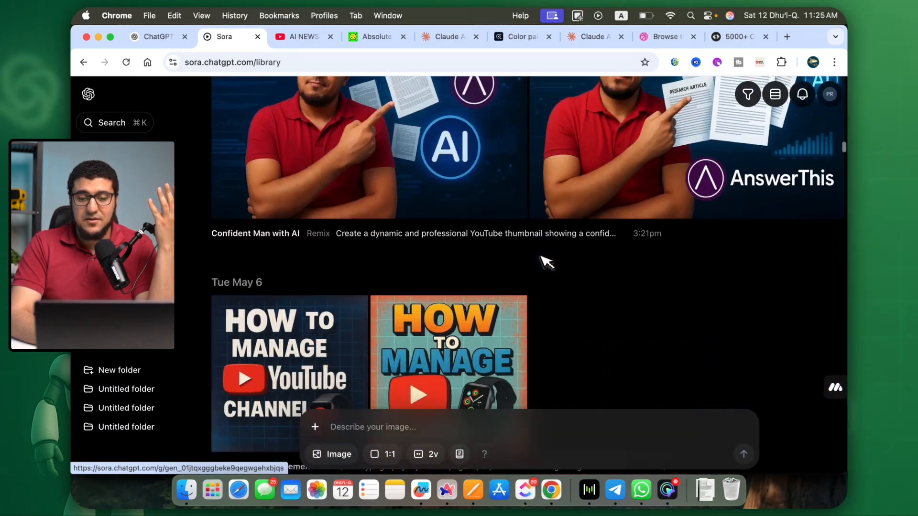
scroll(545, 261, down, 10)
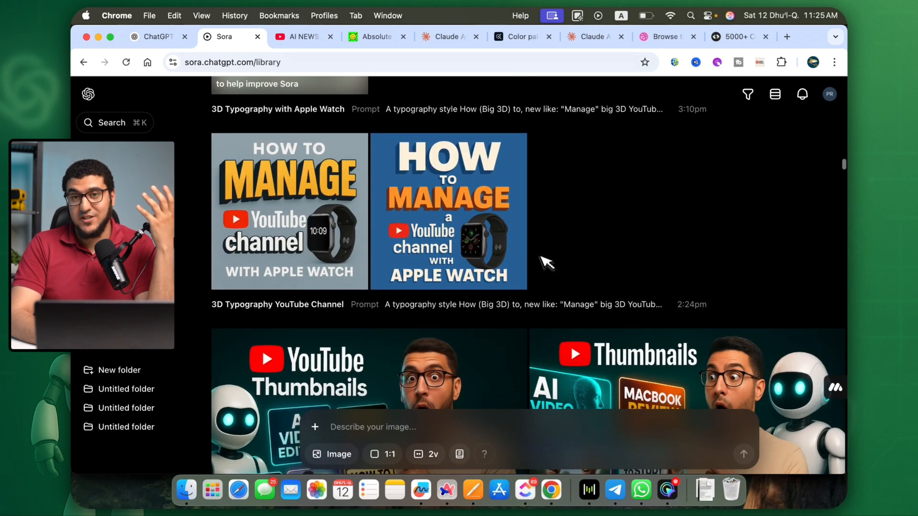
scroll(545, 261, down, 3)
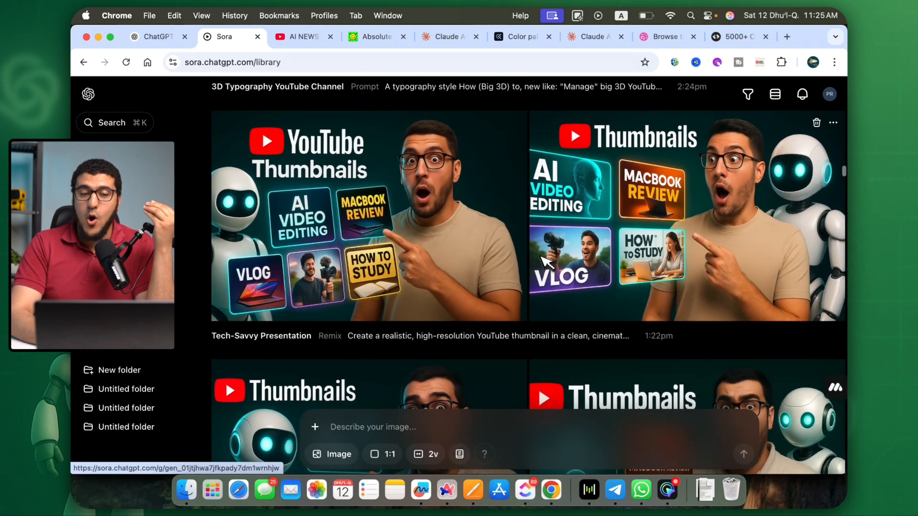
scroll(545, 262, down, 10)
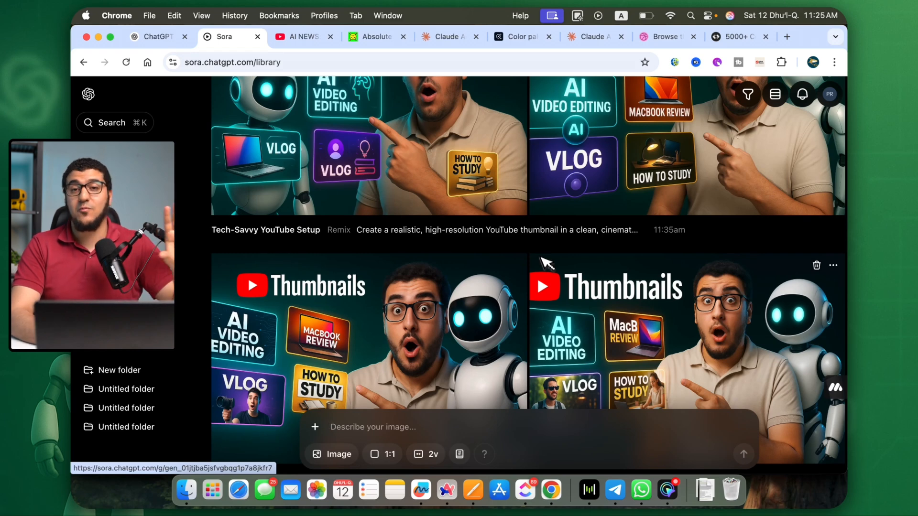
scroll(542, 261, down, 8)
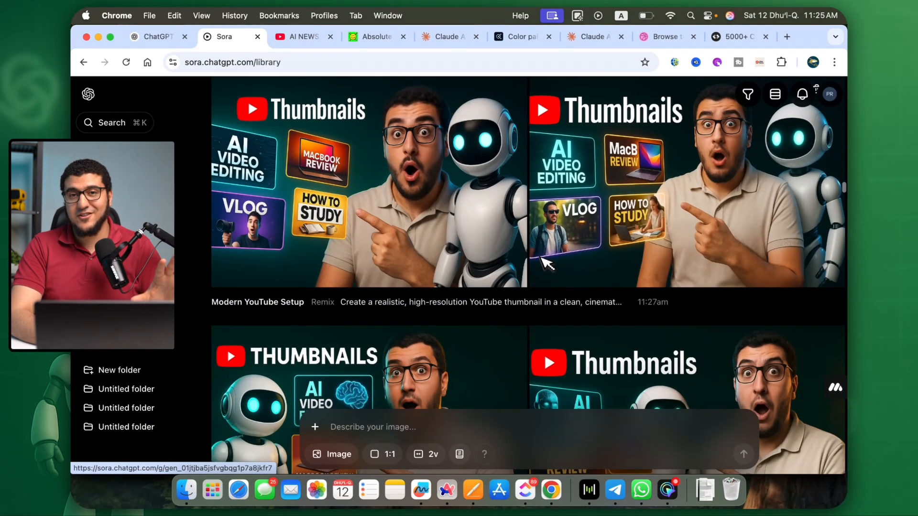
scroll(541, 258, up, 20)
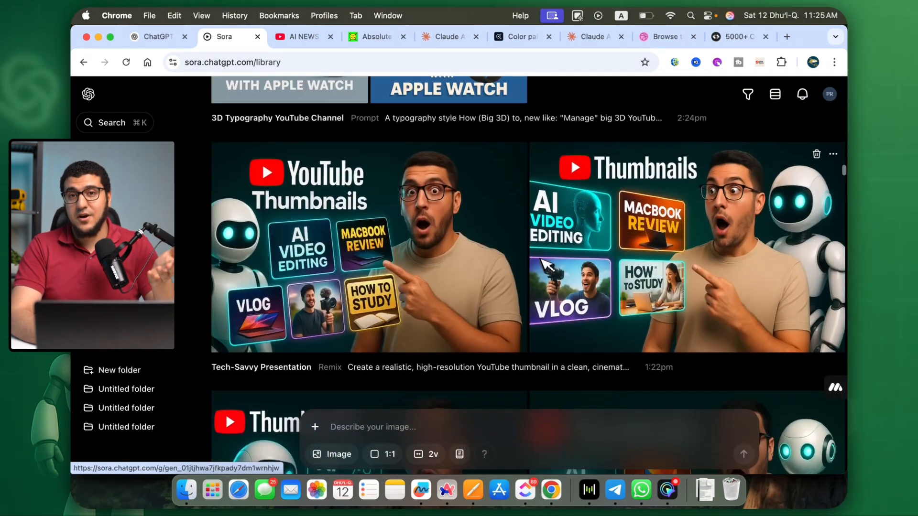
scroll(545, 263, down, 15)
Generate the "7 CLAUDE HACKS YOU NEED" thumbnail from the copied prompt, attaching a previously uploaded image from the library as reference.
key(super+v)
click(314, 320)
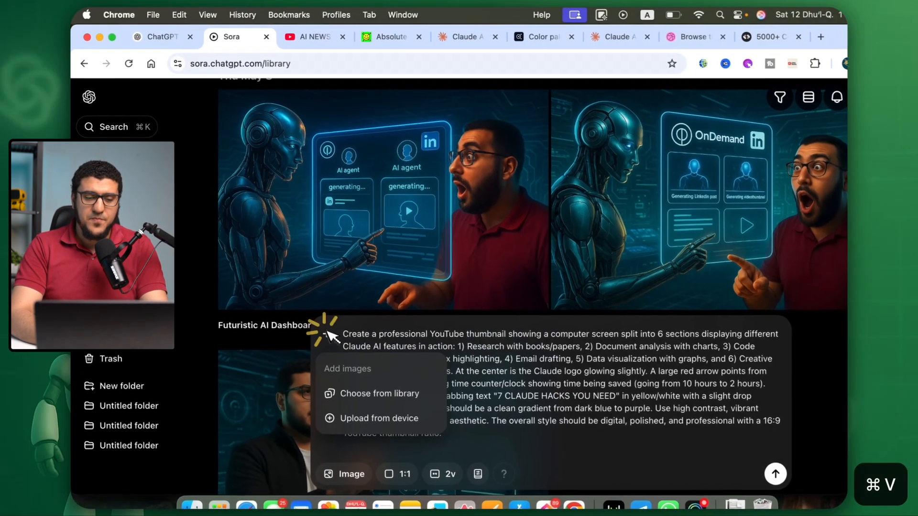
click(369, 394)
click(531, 124)
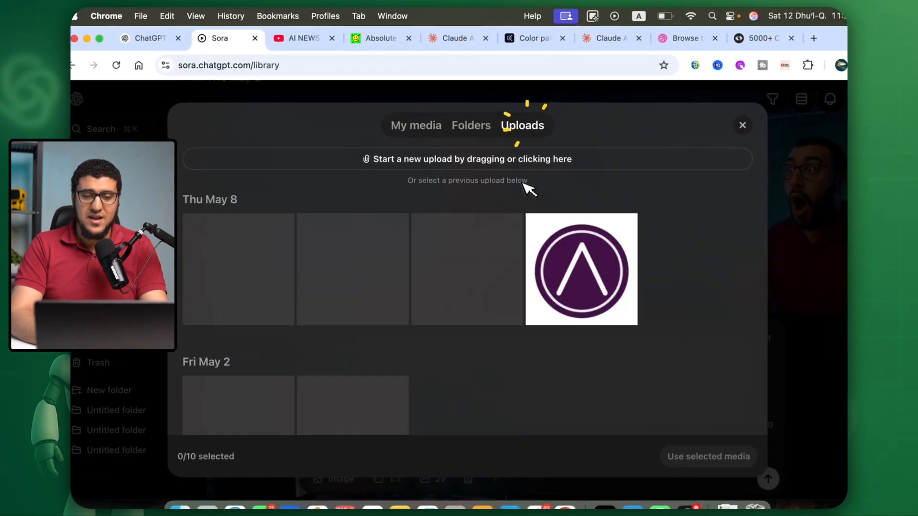
scroll(523, 186, down, 10)
click(469, 209)
click(710, 458)
click(759, 479)
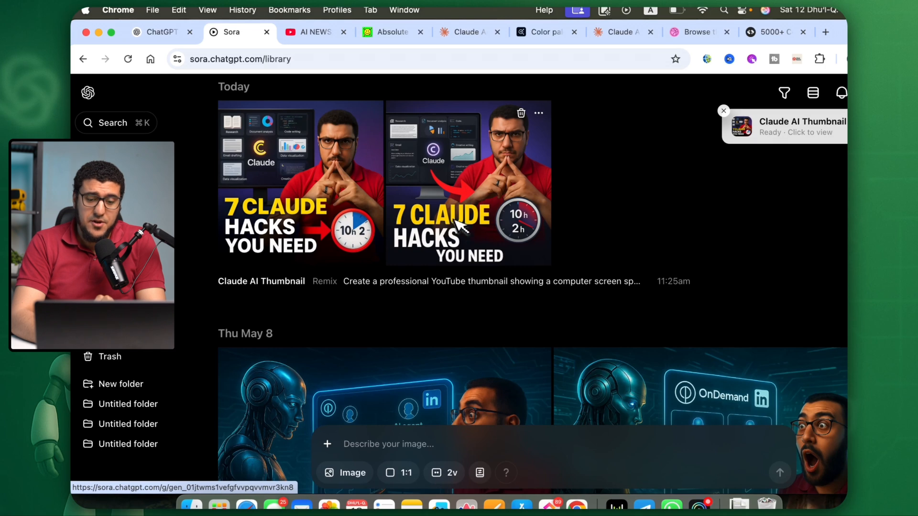
Set the aspect ratio for new images to 3:2 and open the generated Claude thumbnail with the yellow logo.
click(400, 473)
click(409, 390)
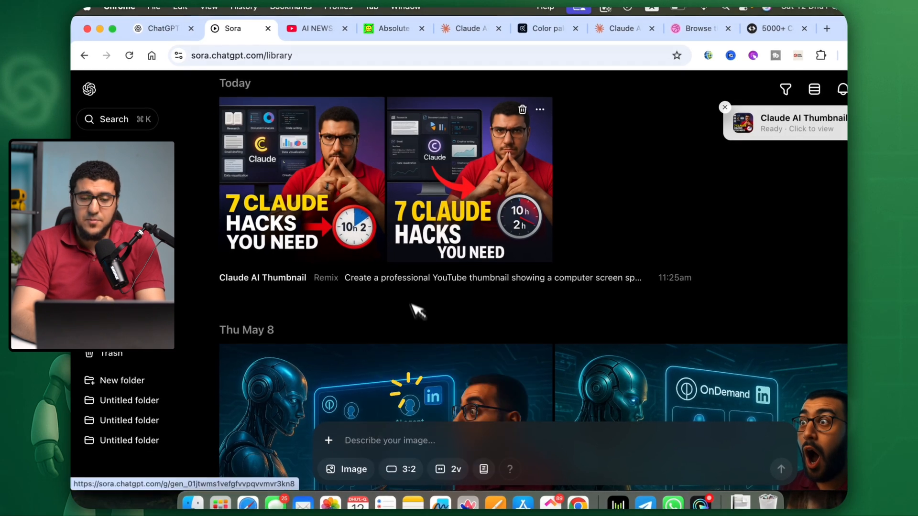
click(354, 165)
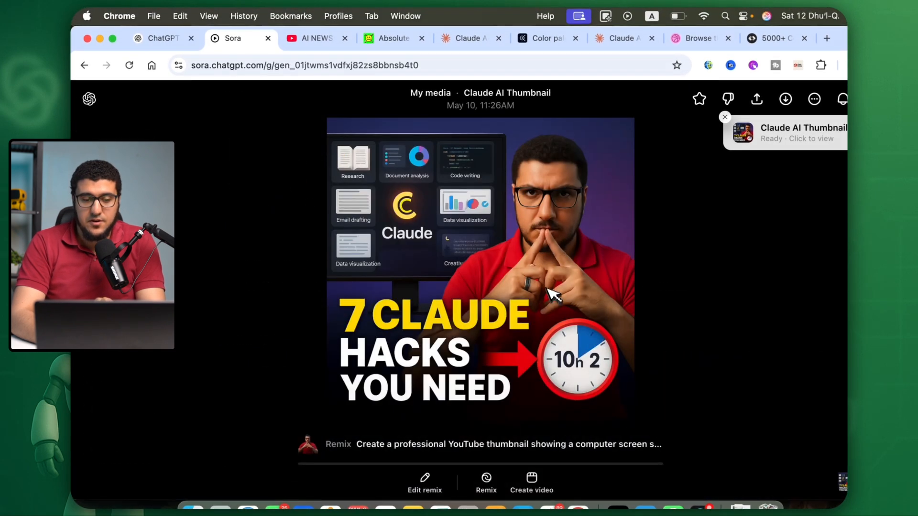